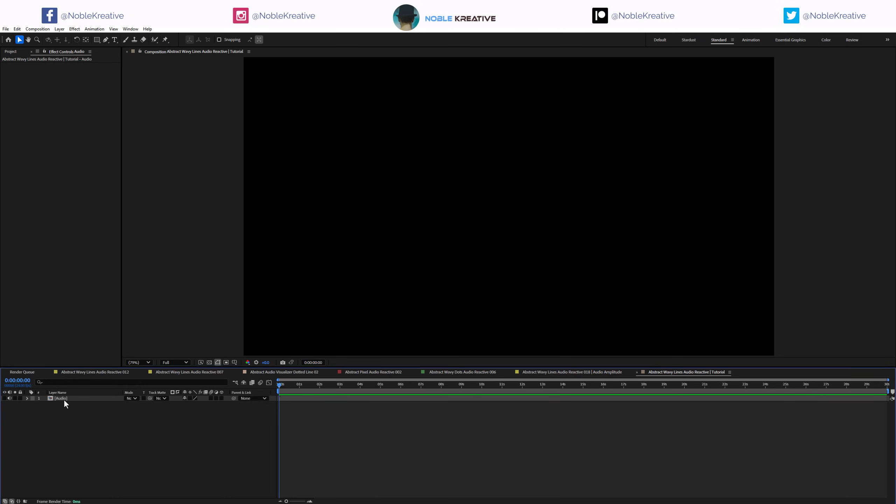
Step: Duplicate the Audio layer and pre-compose the copy as a new composition named Map
{"action": "key", "text": "ctrl+d"}
{"action": "key", "text": "ctrl+shift+c"}
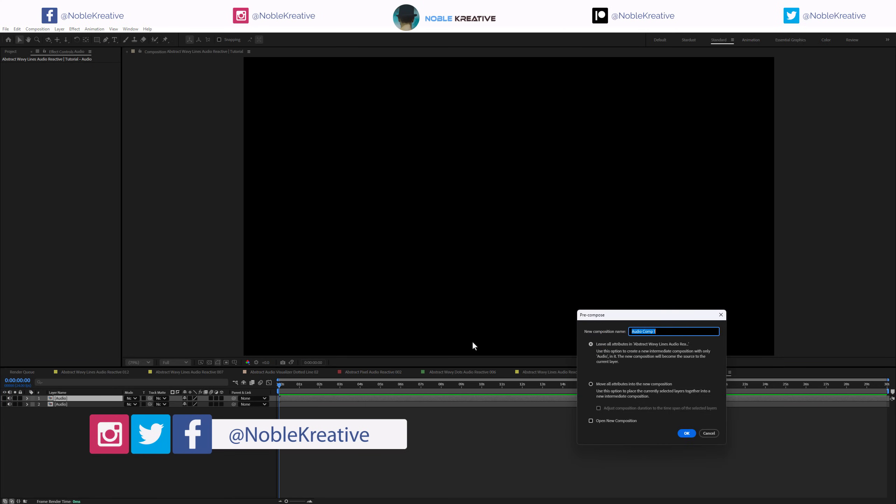
{"action": "type", "text": "Mas"}
{"action": "key", "text": "BackSpace"}
{"action": "type", "text": "p"}
{"action": "key", "text": "Return"}
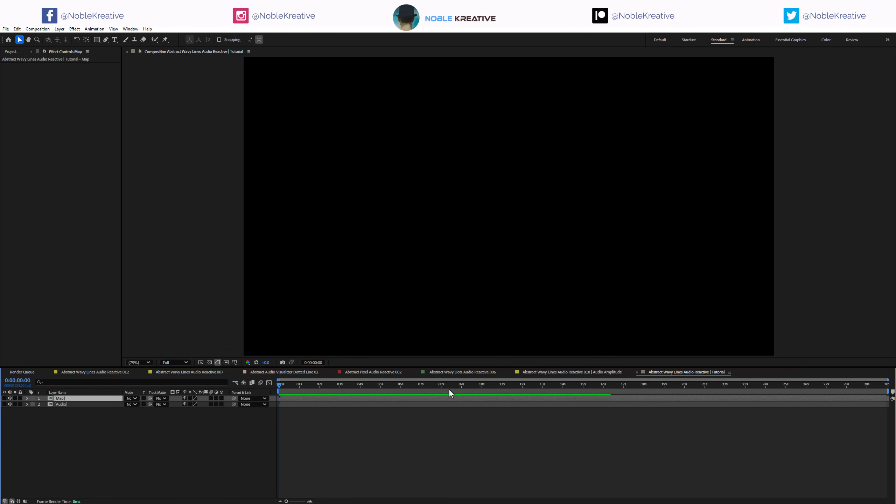
Step: Open the Map composition and set its duration to 30 seconds
{"action": "double_click", "coordinate": [77, 399]}
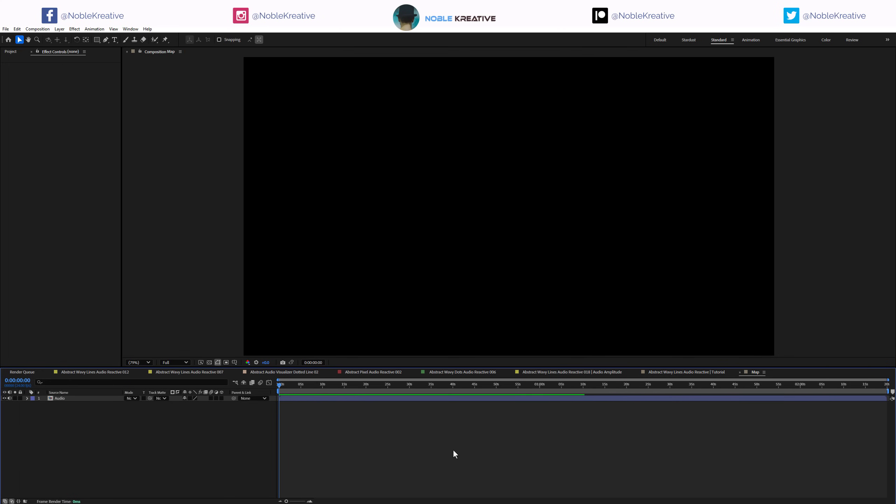
{"action": "key", "text": "ctrl+k"}
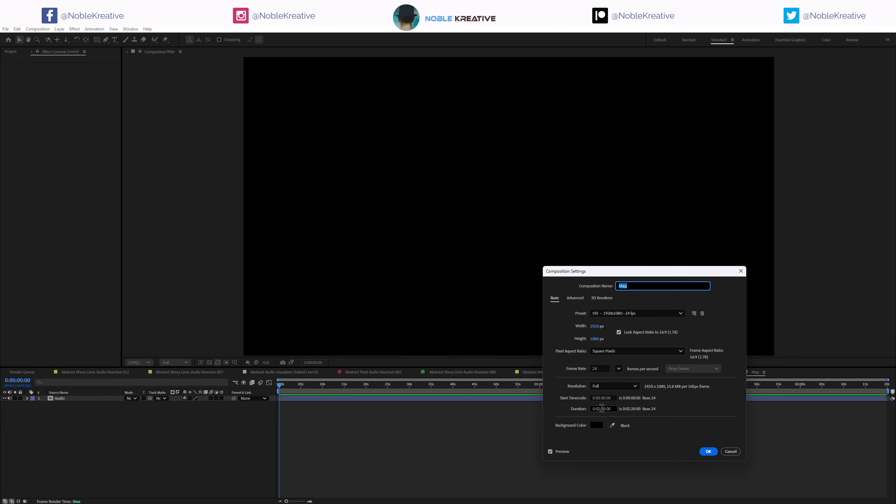
{"action": "left_click", "coordinate": [603, 409]}
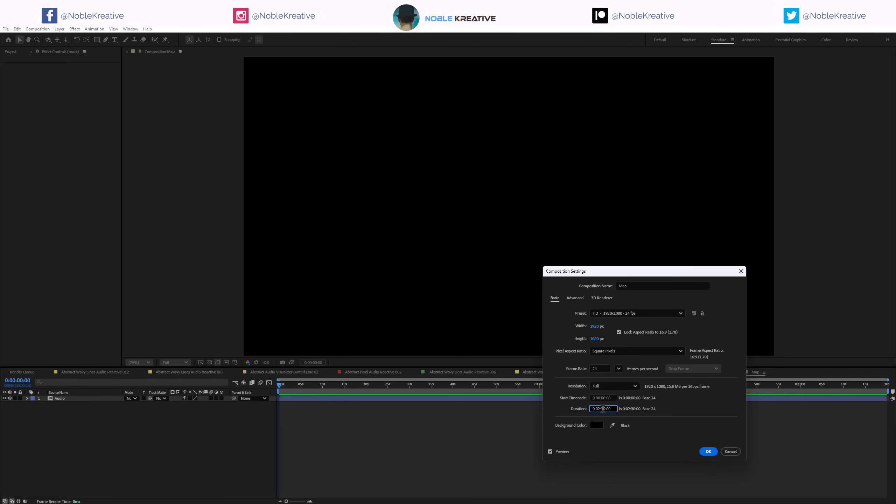
{"action": "left_click_drag", "start_coordinate": [645, 271], "coordinate": [480, 225]}
{"action": "left_click", "coordinate": [541, 402]}
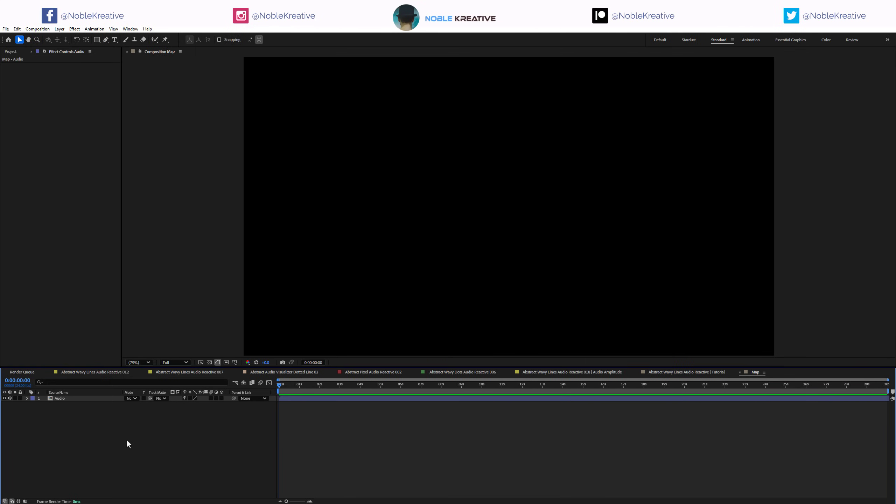
Step: Create a full-frame black solid named Audio Map in the Map composition
{"action": "key", "text": "ctrl+y"}
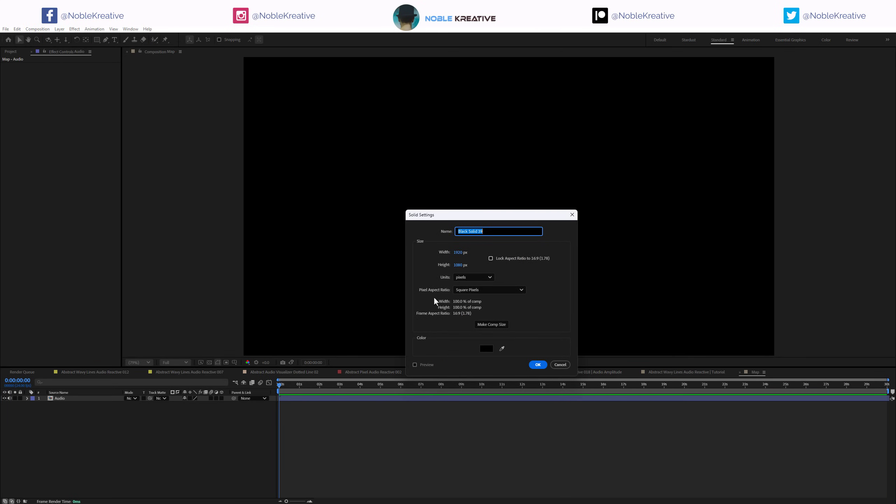
{"action": "type", "text": "Audio Map"}
{"action": "key", "text": "Return"}
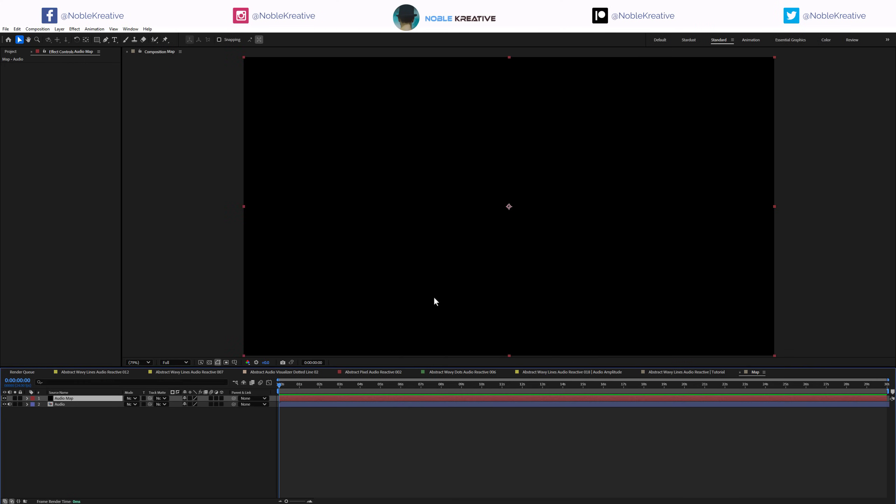
Step: Apply the Audio Spectrum effect to the Audio Map solid with the Audio layer as its source, and preview it at 0:00:11:12
{"action": "key", "text": "ctrl+space"}
{"action": "type", "text": "audio"}
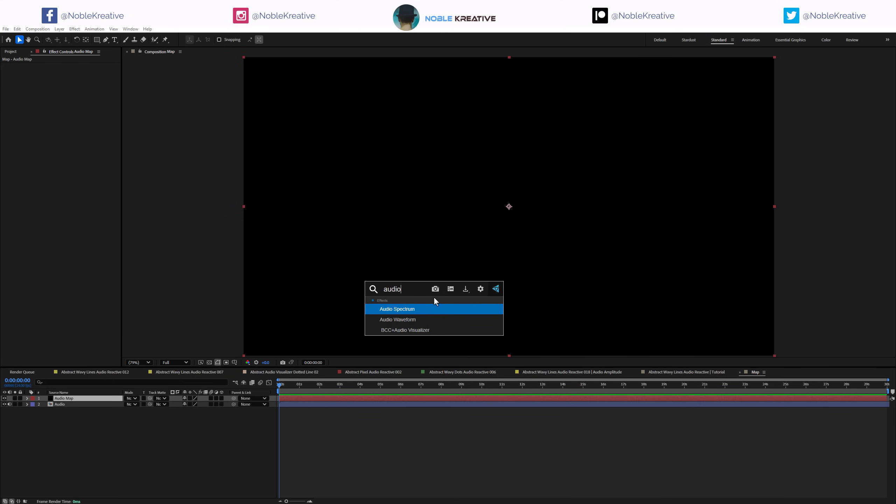
{"action": "key", "text": "Return"}
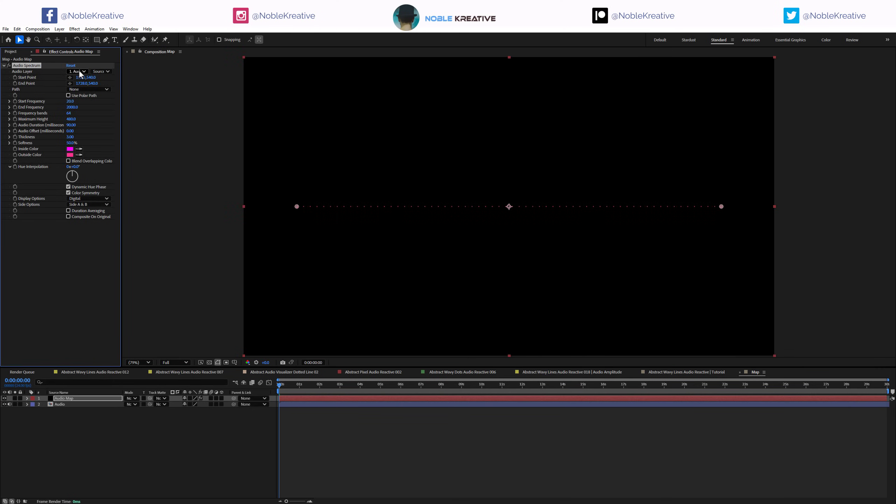
{"action": "left_click", "coordinate": [79, 71]}
{"action": "left_click_drag", "start_coordinate": [442, 384], "coordinate": [506, 390]}
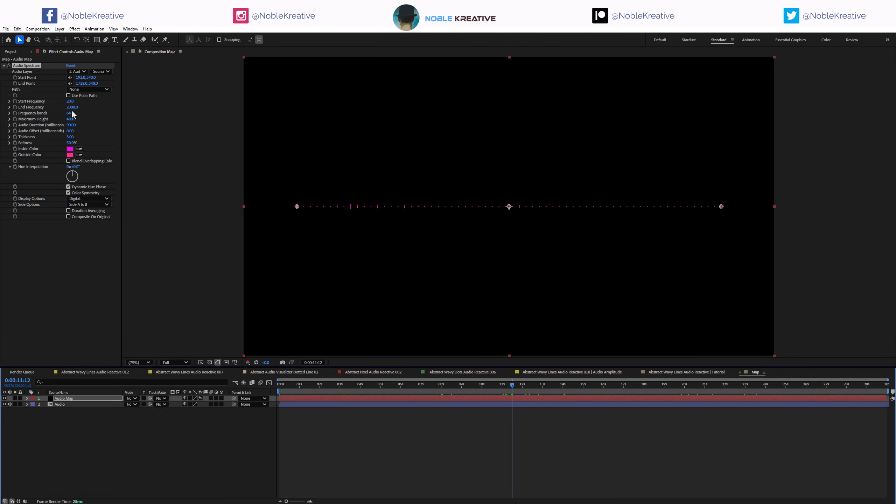
Step: Set the spectrum's softness to 100%, frequency bands to 211 and maximum height to 6660, and check it at 0:00:08:13
{"action": "left_click_drag", "start_coordinate": [72, 142], "coordinate": [168, 144]}
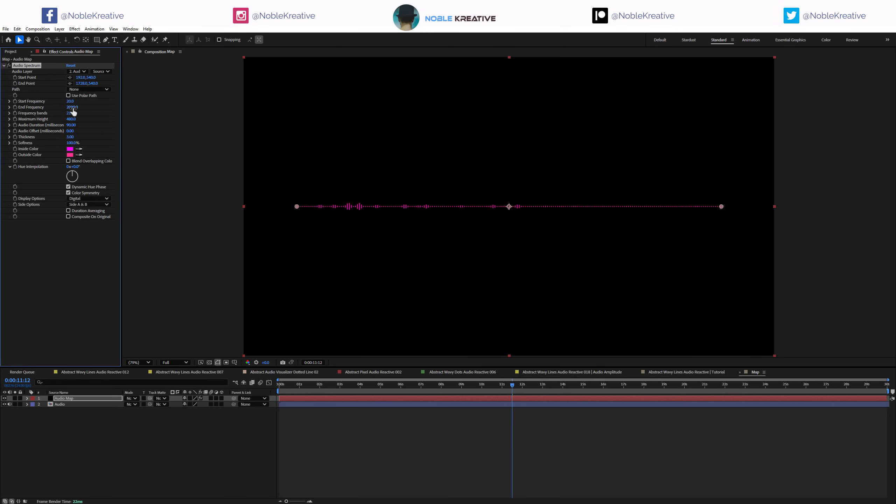
{"action": "left_click_drag", "start_coordinate": [221, 127], "coordinate": [236, 127]}
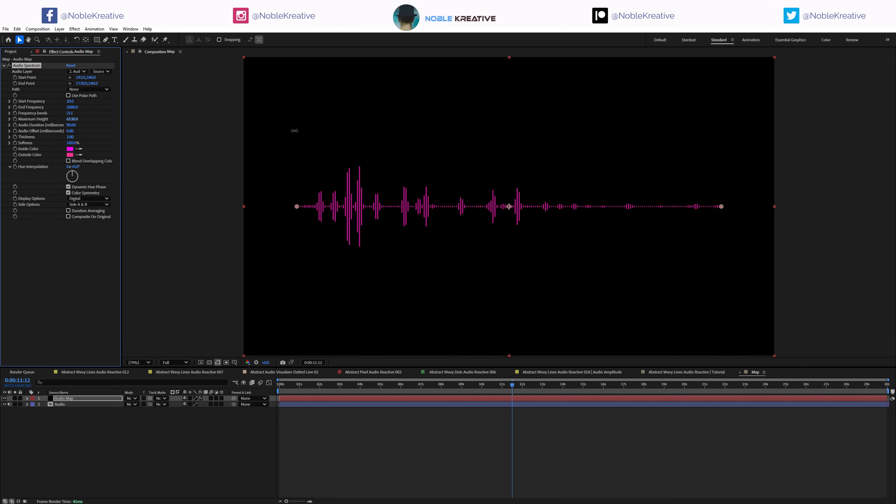
{"action": "left_click_drag", "start_coordinate": [512, 386], "coordinate": [452, 375]}
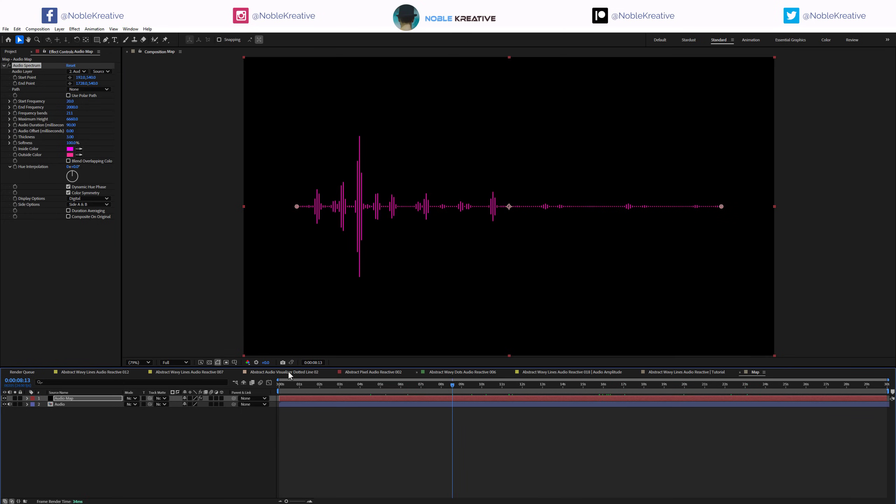
Step: Change both the inside and outside colors of the Audio Spectrum to white
{"action": "left_click", "coordinate": [73, 152]}
{"action": "left_click", "coordinate": [569, 327]}
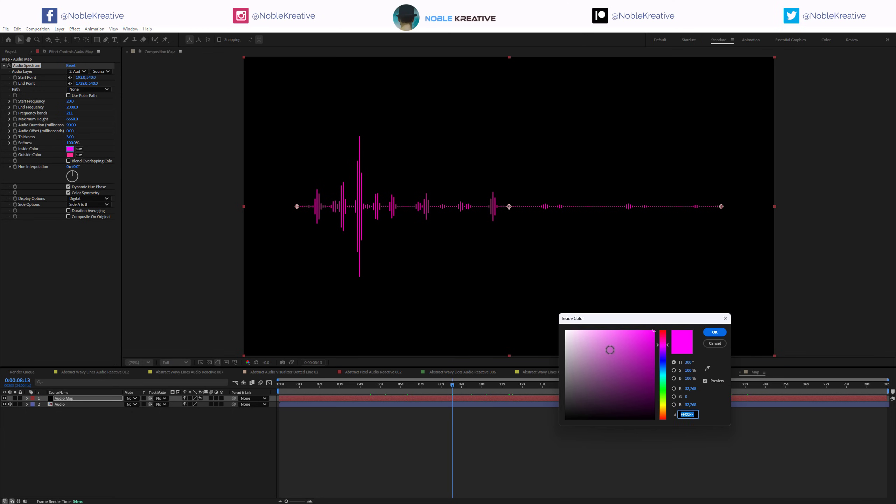
{"action": "left_click", "coordinate": [715, 333]}
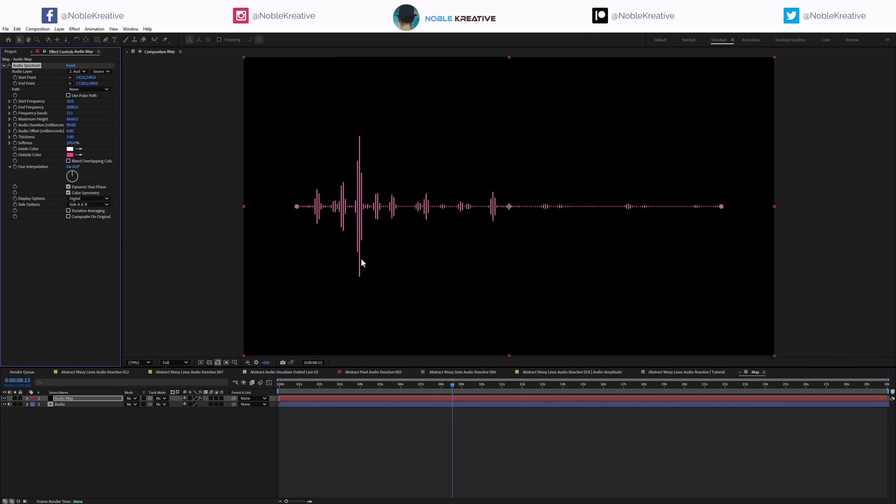
{"action": "left_click", "coordinate": [70, 155]}
{"action": "left_click_drag", "start_coordinate": [572, 360], "coordinate": [520, 314]}
{"action": "left_click", "coordinate": [715, 333]}
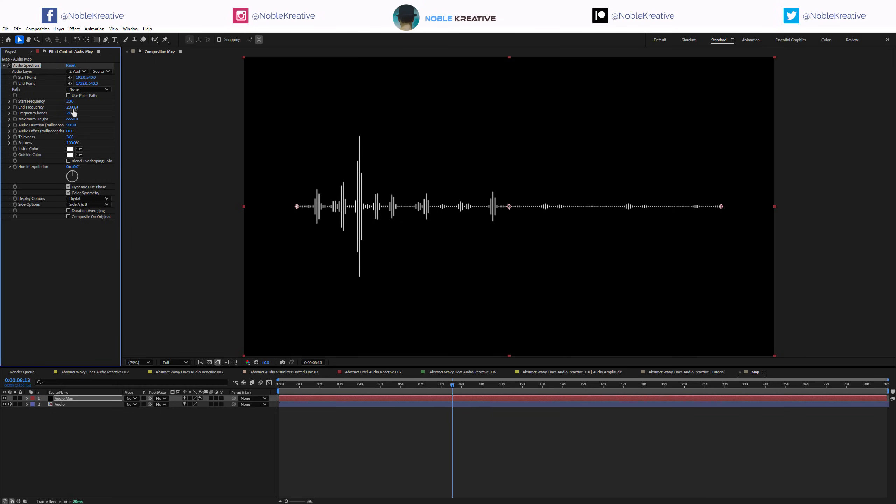
Step: Set the Audio Spectrum's end frequency to 800 and its frequency bands to 235
{"action": "mouse_move", "coordinate": [74, 110]}
{"action": "left_mouse_down"}
{"action": "mouse_move", "coordinate": [92, 108]}
{"action": "mouse_move", "coordinate": [80, 107]}
{"action": "left_mouse_up"}
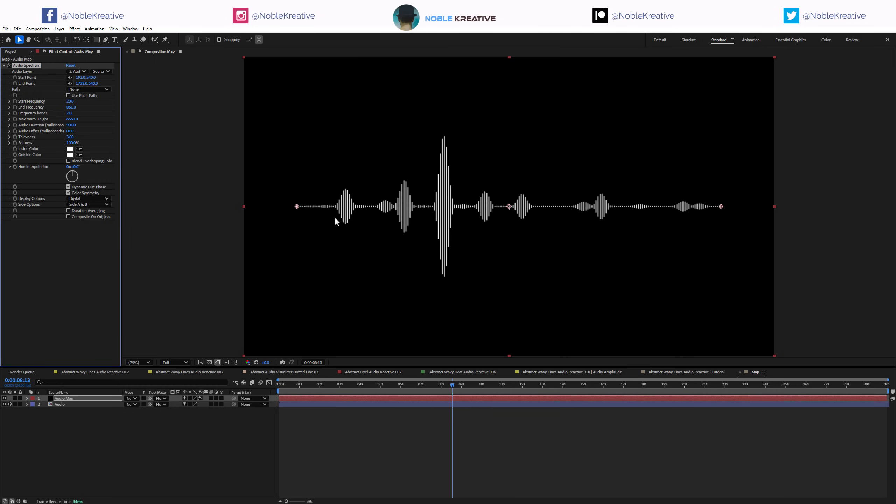
{"action": "left_click", "coordinate": [73, 107]}
{"action": "type", "text": "800"}
{"action": "key", "text": "Return"}
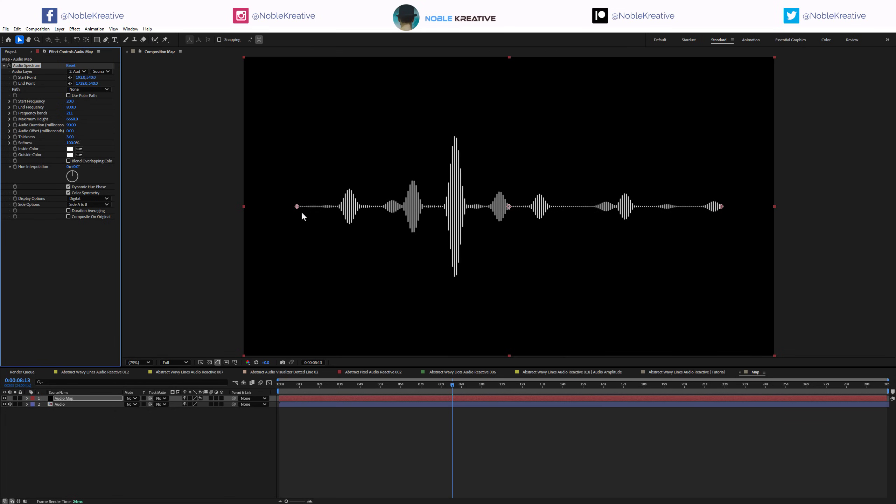
{"action": "mouse_move", "coordinate": [72, 113]}
{"action": "left_mouse_down"}
{"action": "mouse_move", "coordinate": [198, 120]}
{"action": "mouse_move", "coordinate": [69, 115]}
{"action": "left_mouse_up"}
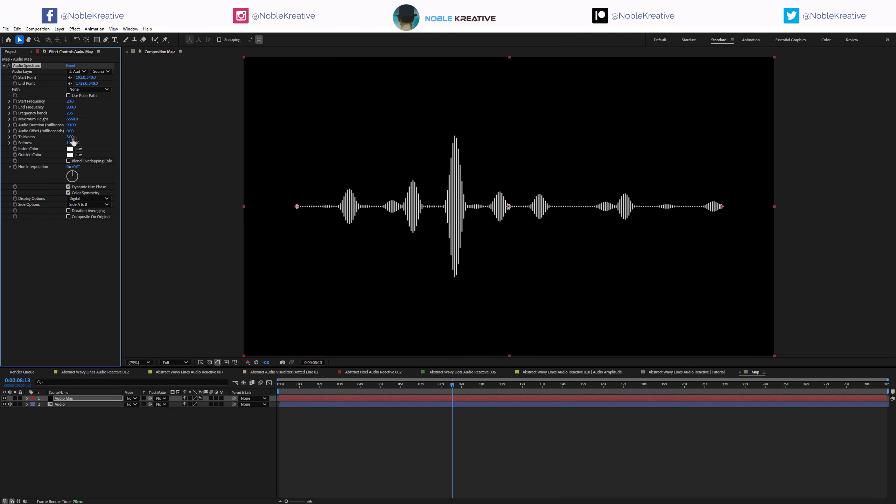
Step: Set the spectrum's thickness to 7.70 and slant it beyond the frame, from about (-76, 27) to about (2142, 657)
{"action": "mouse_move", "coordinate": [75, 137]}
{"action": "left_mouse_down"}
{"action": "mouse_move", "coordinate": [109, 136]}
{"action": "mouse_move", "coordinate": [85, 135]}
{"action": "left_mouse_up"}
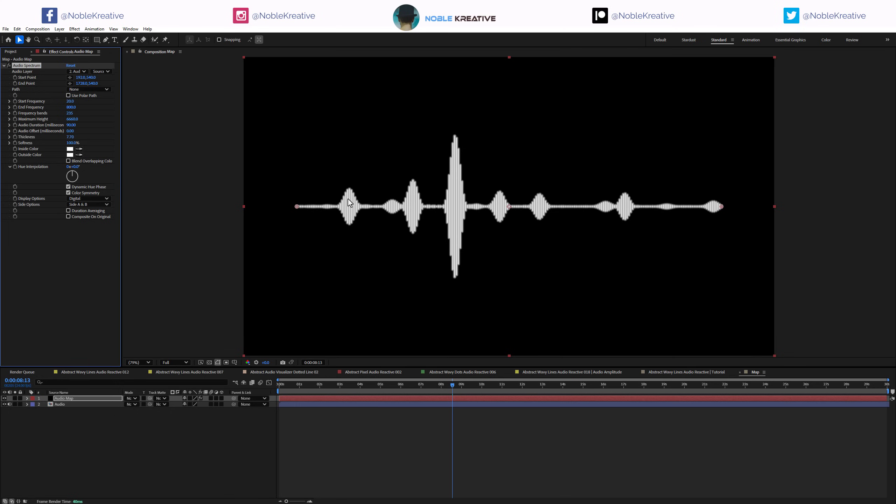
{"action": "left_click_drag", "start_coordinate": [297, 207], "coordinate": [223, 65]}
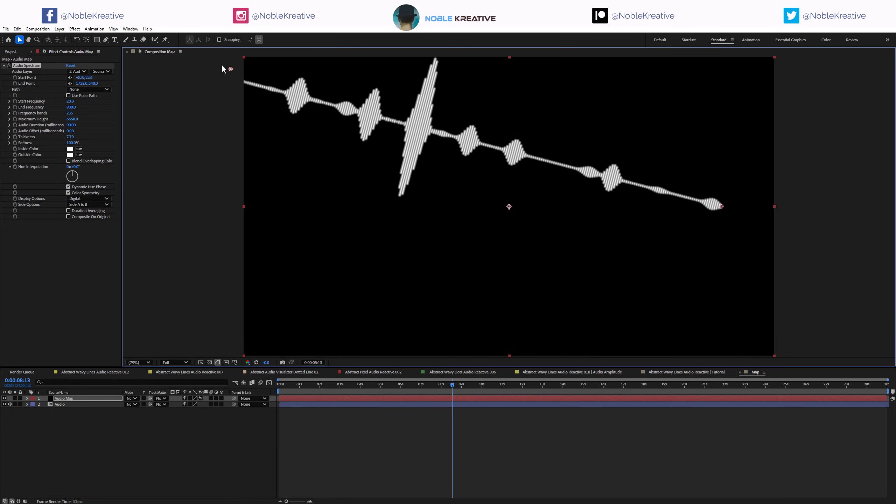
{"action": "left_click_drag", "start_coordinate": [722, 206], "coordinate": [836, 238]}
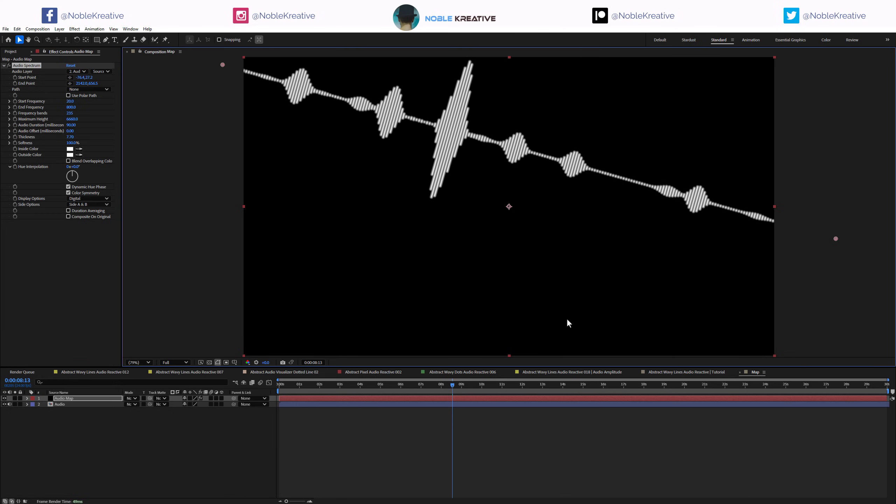
Step: Reveal the Audio layer's waveform and examine the spectrum at the loud section around 0:00:20:19
{"action": "left_click", "coordinate": [474, 405]}
{"action": "key", "text": "l"}
{"action": "key", "text": "l"}
{"action": "left_click_drag", "start_coordinate": [515, 385], "coordinate": [700, 388]}
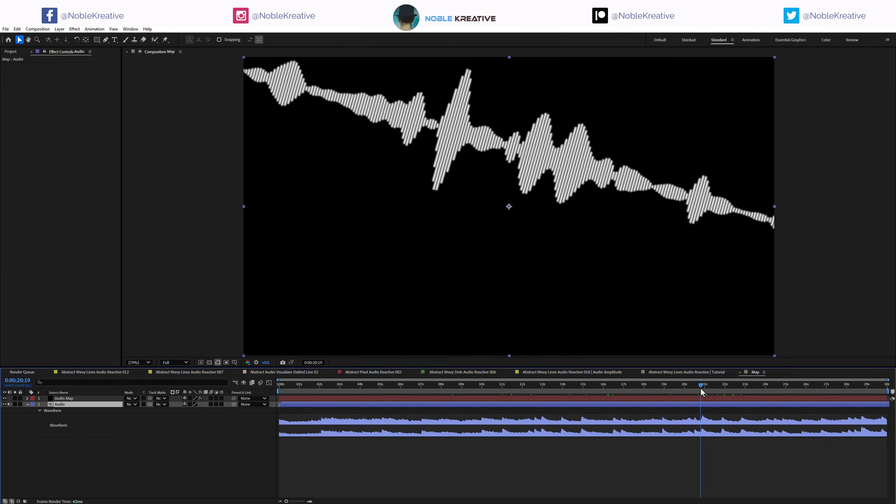
Step: Try a maximum height of about 6940 on the Audio Map spectrum, undo it, and collapse the Audio layer's waveform
{"action": "left_click", "coordinate": [98, 398]}
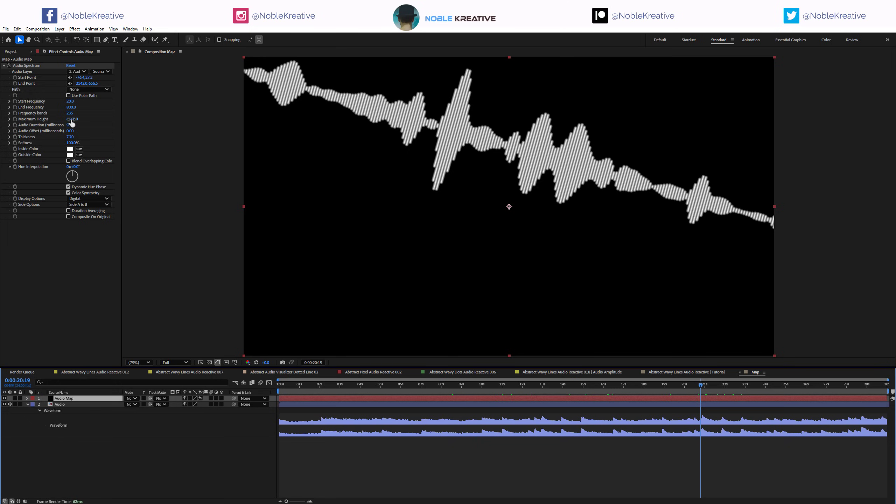
{"action": "mouse_move", "coordinate": [72, 120]}
{"action": "left_mouse_down"}
{"action": "mouse_move", "coordinate": [120, 118]}
{"action": "mouse_move", "coordinate": [79, 118]}
{"action": "left_mouse_up"}
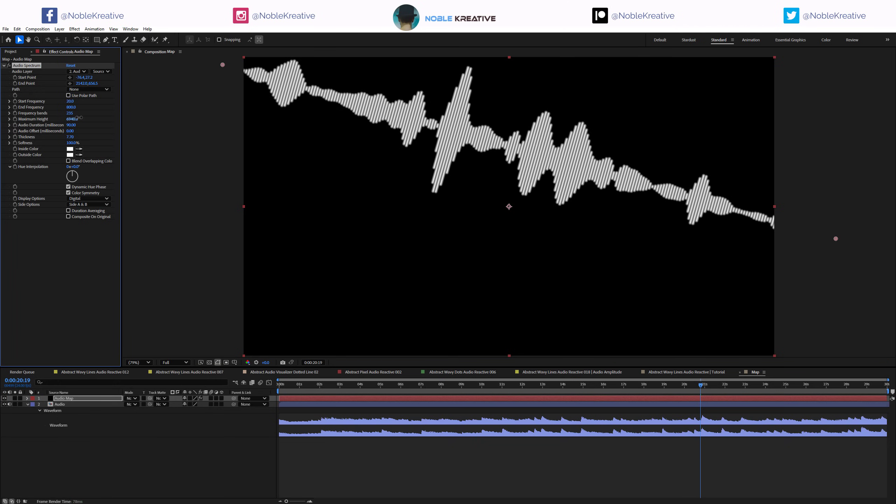
{"action": "key", "text": "ctrl+z"}
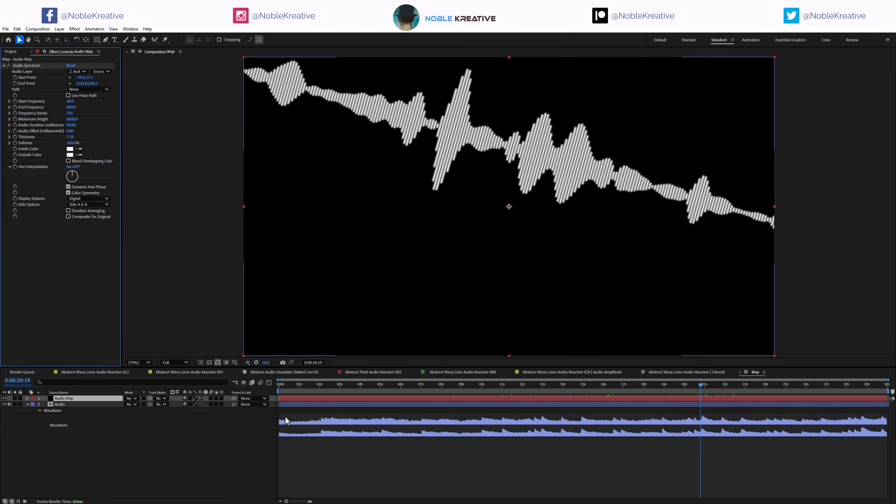
{"action": "left_click", "coordinate": [28, 405]}
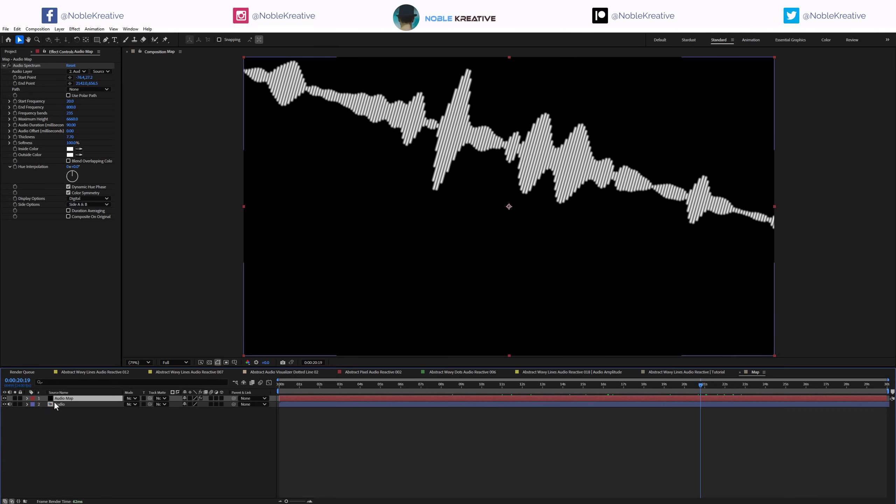
Step: Duplicate the Audio Spectrum effect and slant the copy the opposite way, from about (-122, 603) to about (2112, 8)
{"action": "left_click", "coordinate": [38, 65]}
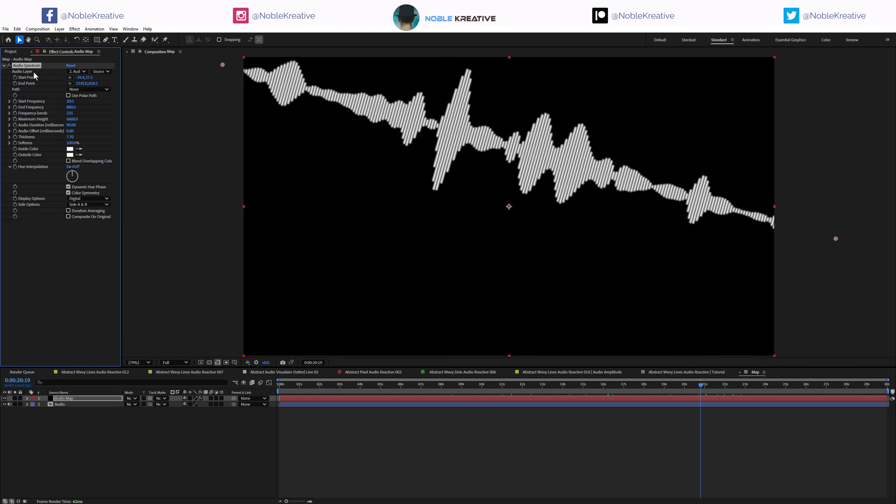
{"action": "key", "text": "ctrl+d"}
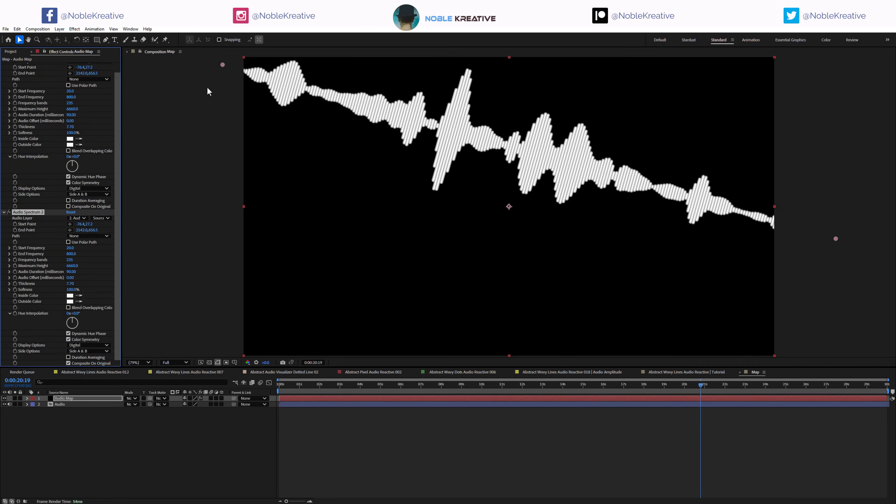
{"action": "left_click_drag", "start_coordinate": [222, 65], "coordinate": [210, 224]}
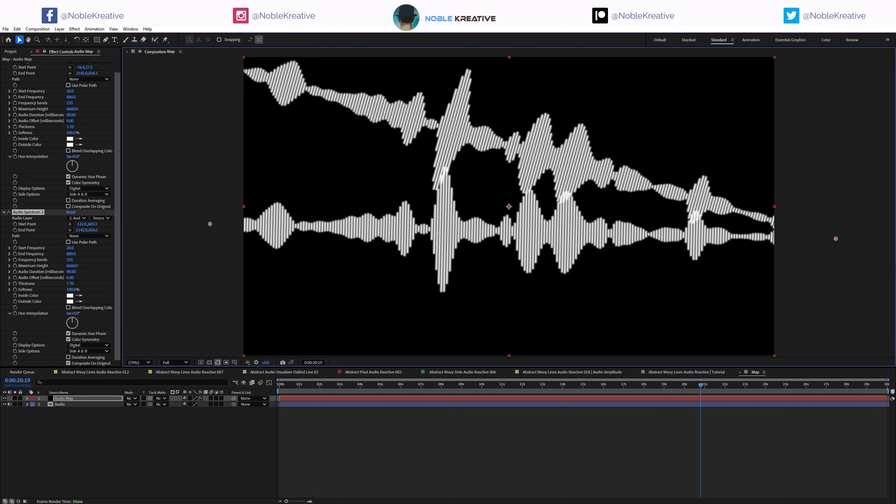
{"action": "left_click_drag", "start_coordinate": [839, 241], "coordinate": [828, 59]}
Step: Set the end frequency of the second Audio Spectrum to 500
{"action": "left_click", "coordinate": [71, 254]}
{"action": "type", "text": "500"}
{"action": "key", "text": "Return"}
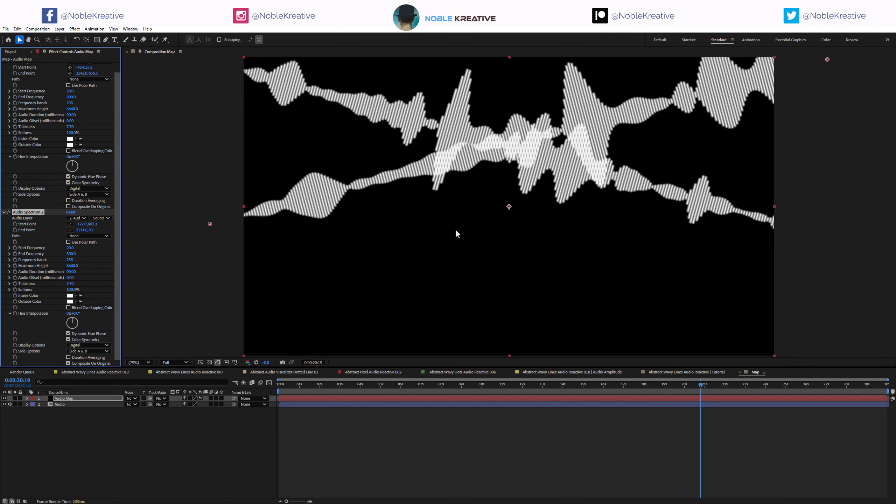
Step: Extend the second spectrum farther outside the frame, with its start point at about (-722, 943) and end point at about (2164, 24)
{"action": "scroll", "coordinate": [510, 216], "scroll_direction": "down", "scroll_amount": 3}
{"action": "left_click_drag", "start_coordinate": [414, 212], "coordinate": [363, 241]}
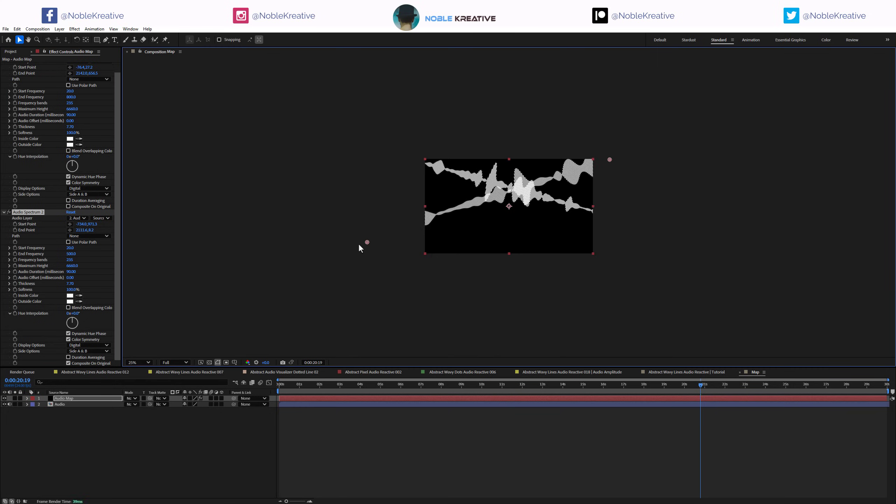
{"action": "left_click_drag", "start_coordinate": [612, 162], "coordinate": [615, 162]}
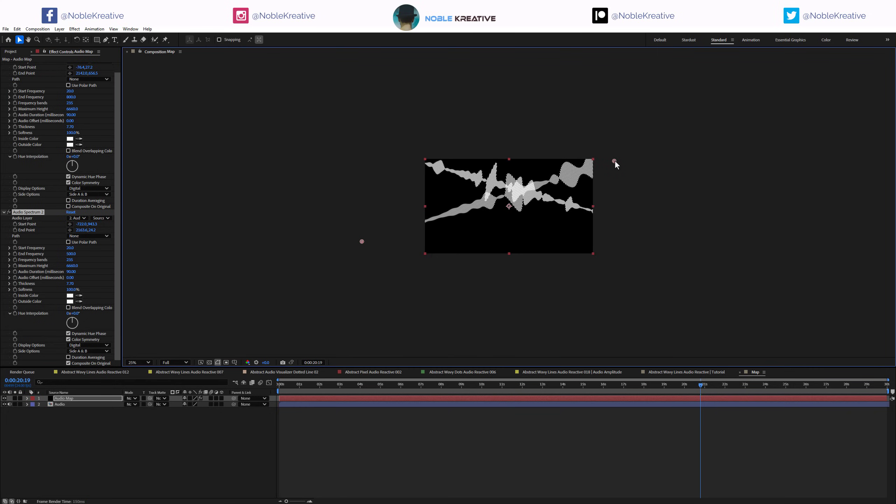
Step: Duplicate the second Audio Spectrum and lay the copy horizontally near the frame's lower edge, between about (4218, 891) and (-460, 892)
{"action": "key", "text": "ctrl+d"}
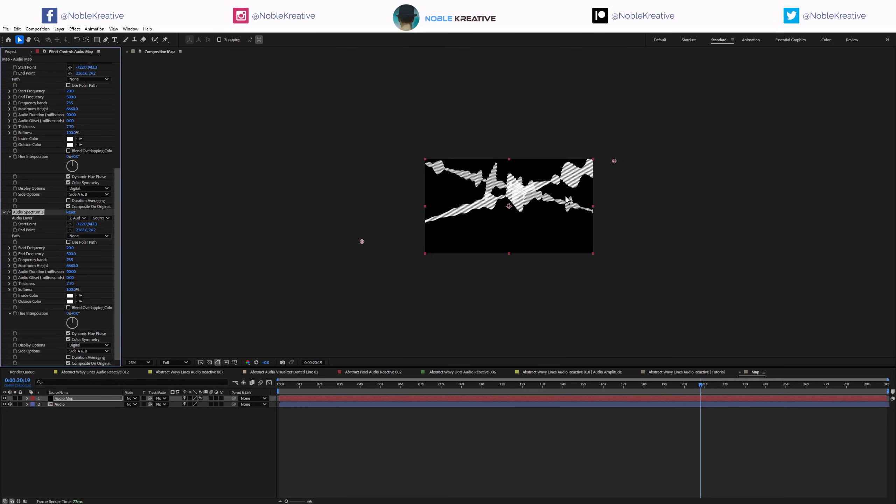
{"action": "left_click_drag", "start_coordinate": [615, 161], "coordinate": [795, 237]}
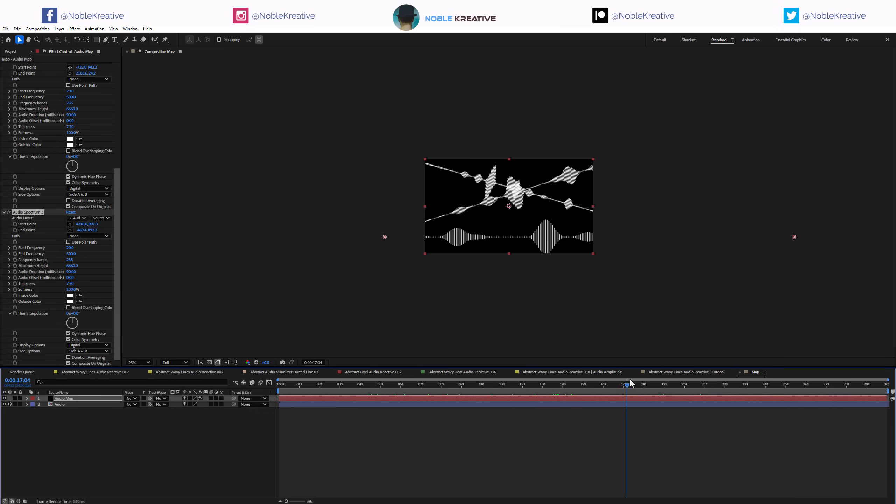
Step: Duplicate the third Audio Spectrum and reset the copy's start and end points to their defaults
{"action": "left_click", "coordinate": [26, 214]}
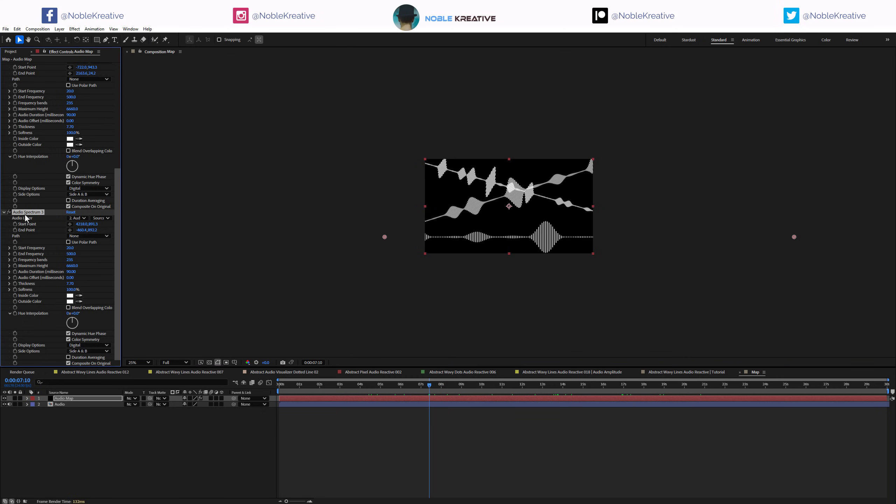
{"action": "key", "text": "ctrl+d"}
{"action": "right_click", "coordinate": [41, 224]}
{"action": "left_click", "coordinate": [53, 289]}
{"action": "right_click", "coordinate": [34, 230]}
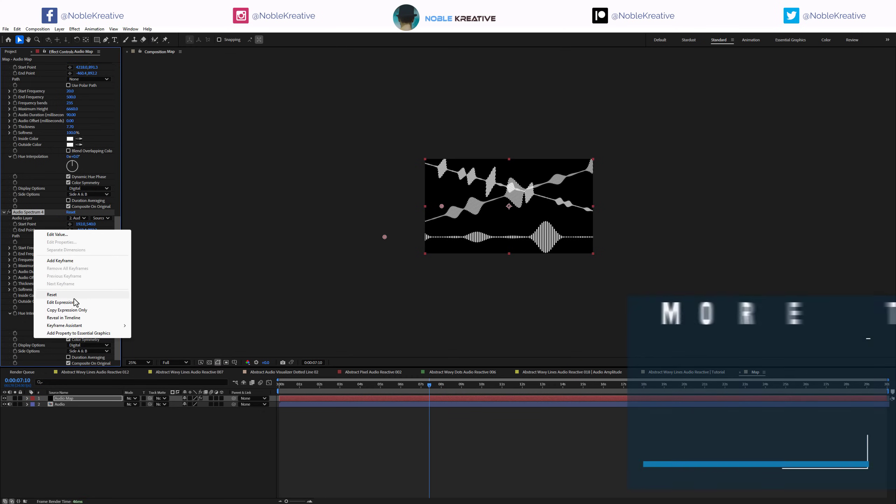
{"action": "left_click", "coordinate": [74, 297]}
Step: Extend the fourth spectrum outside the frame, with its start point at about (-752, 500) and end point at about (2980, 696)
{"action": "left_click_drag", "start_coordinate": [437, 206], "coordinate": [359, 203]}
{"action": "left_click_drag", "start_coordinate": [577, 207], "coordinate": [685, 219]}
{"action": "left_click_drag", "start_coordinate": [430, 385], "coordinate": [451, 381]}
{"action": "key", "text": "shift+slash"}
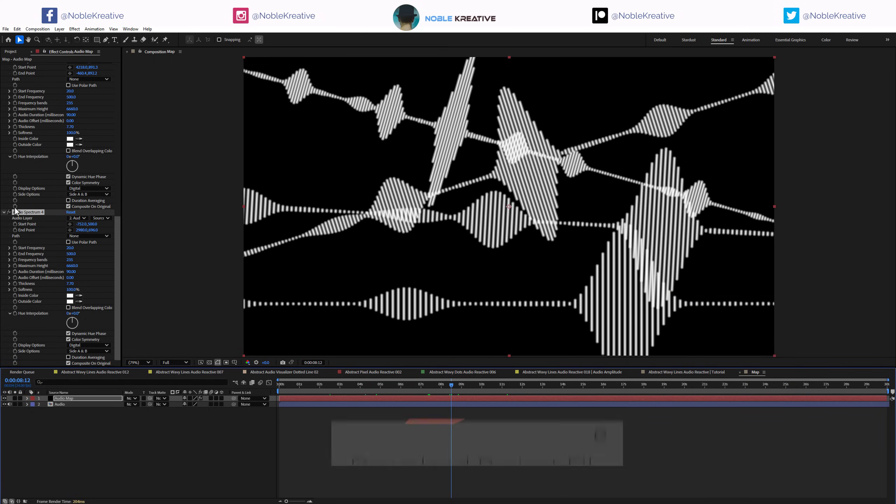
Step: Collapse the settings of all four Audio Spectrum effects on the Audio Map layer
{"action": "key", "text": "ctrl+a"}
{"action": "left_click", "coordinate": [25, 213]}
{"action": "left_click", "coordinate": [6, 213], "text": "ctrl"}
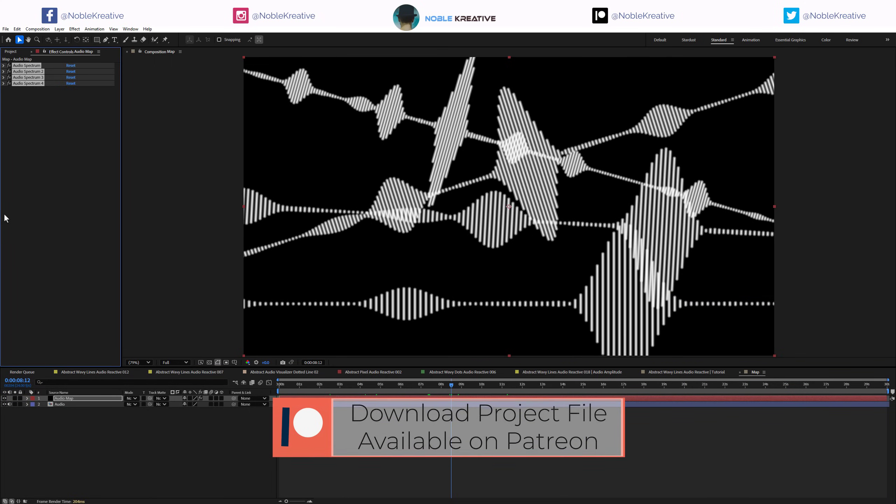
Step: Apply Fast Box Blur to the Audio Map layer with a blur radius of 50
{"action": "key", "text": "ctrl+space"}
{"action": "type", "text": "fast"}
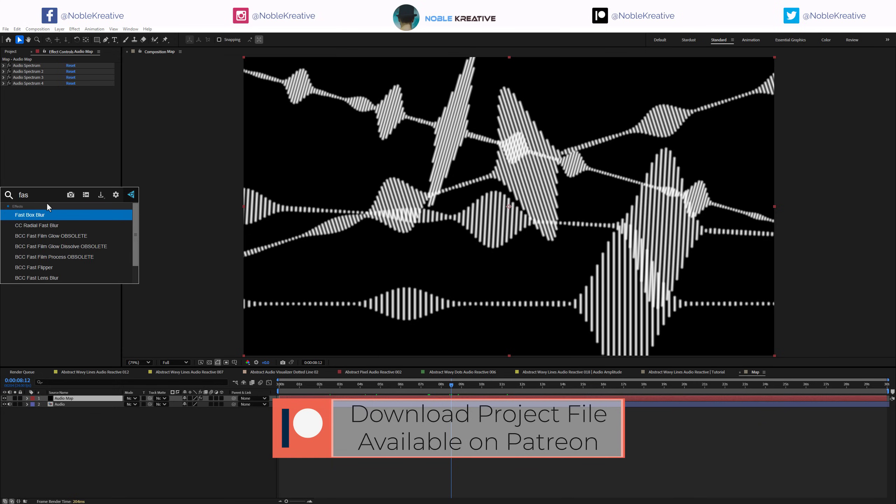
{"action": "key", "text": "Return"}
{"action": "left_click", "coordinate": [69, 95]}
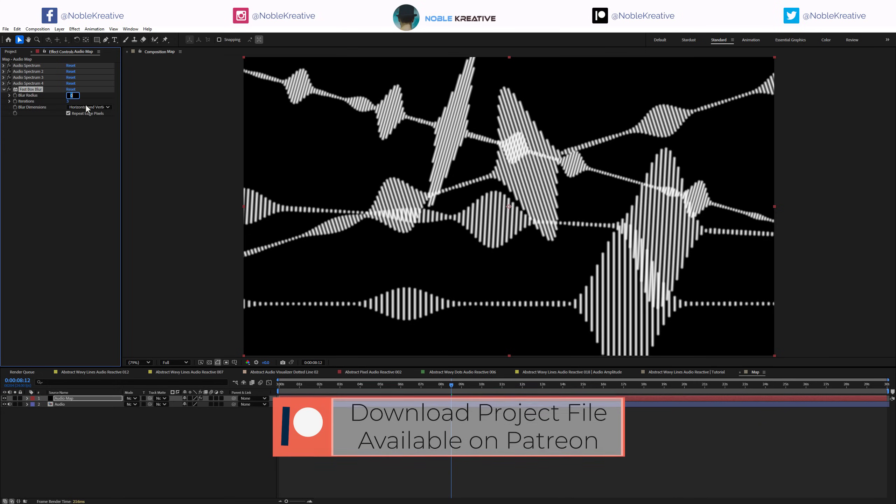
{"action": "type", "text": "50"}
{"action": "key", "text": "Return"}
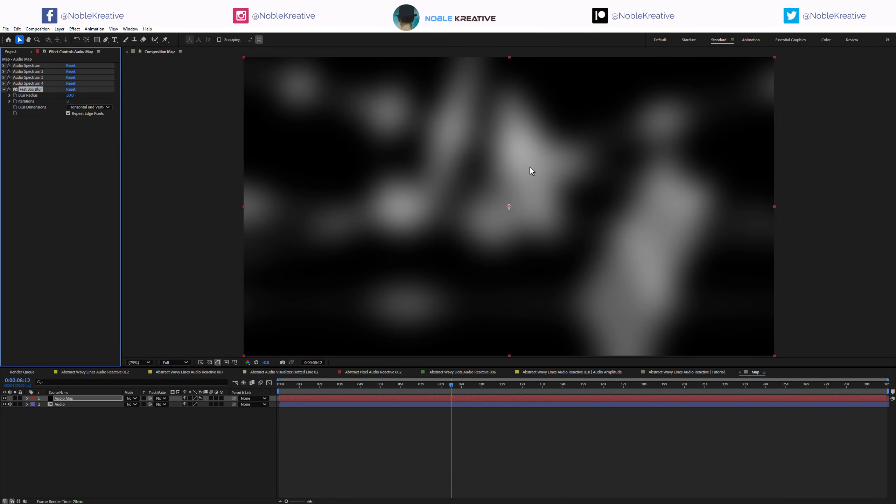
{"action": "left_click_drag", "start_coordinate": [525, 385], "coordinate": [623, 388]}
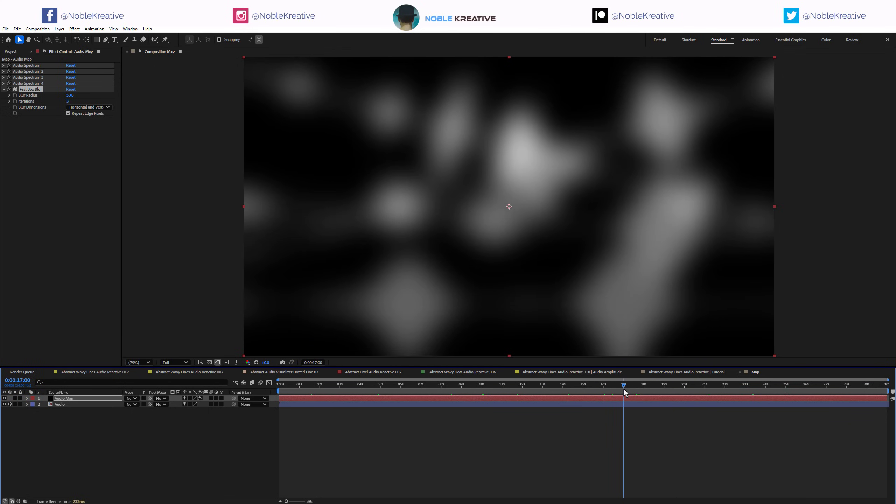
Step: Create a black solid named BG at composition size and place it directly beneath the Audio Map layer
{"action": "left_click", "coordinate": [132, 462]}
{"action": "key", "text": "ctrl+y"}
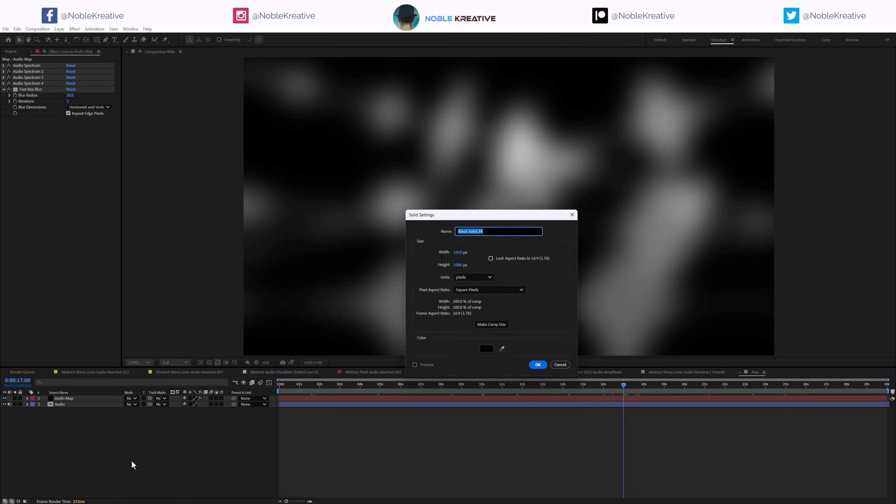
{"action": "type", "text": "BG"}
{"action": "key", "text": "Return"}
{"action": "left_click_drag", "start_coordinate": [86, 400], "coordinate": [79, 407]}
{"action": "left_click", "coordinate": [614, 460]}
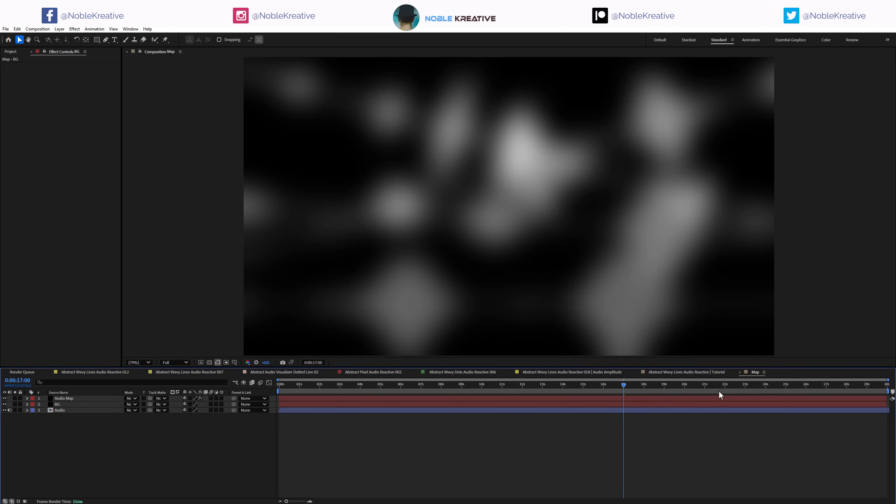
Step: Make the Map layer visible in the Abstract Wavy Lines Audio Reactive | Tutorial composition and apply CC Ball Action to it
{"action": "left_click", "coordinate": [718, 372]}
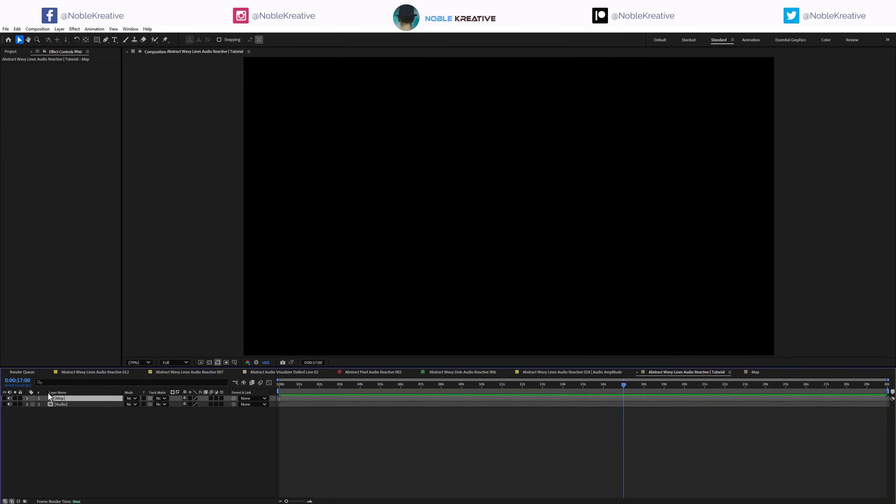
{"action": "left_click", "coordinate": [4, 399]}
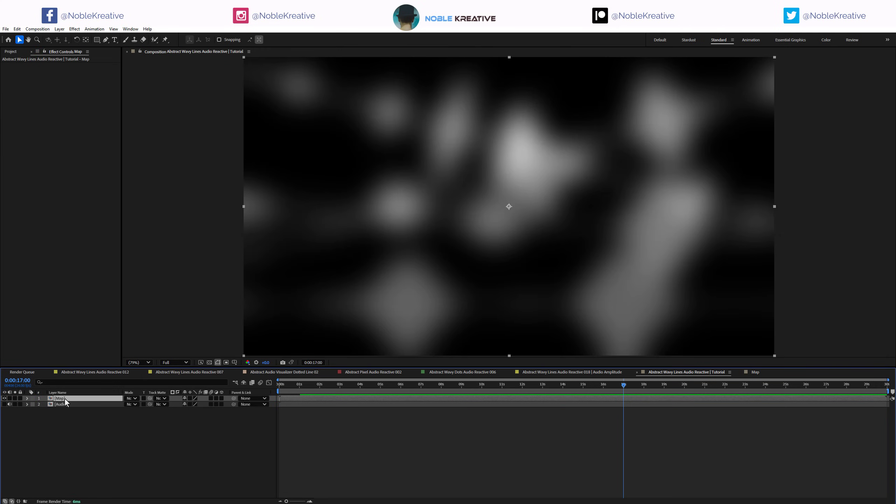
{"action": "key", "text": "ctrl+space"}
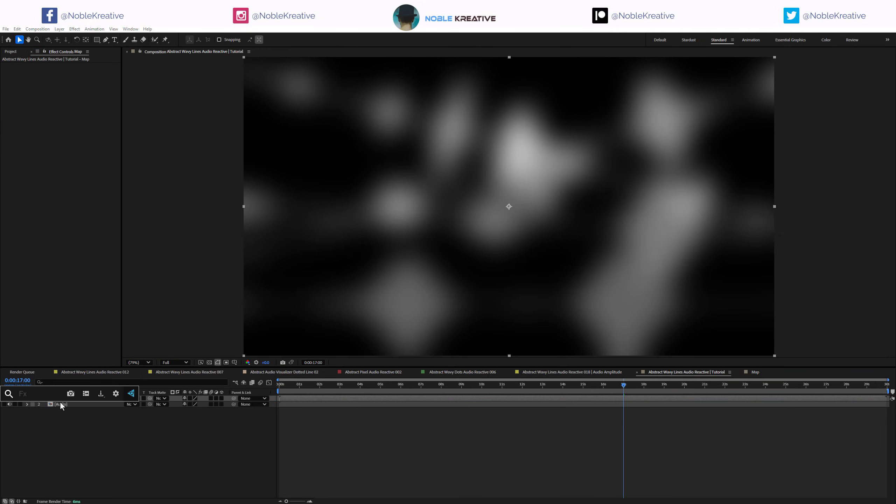
{"action": "type", "text": "cc ball"}
{"action": "key", "text": "Return"}
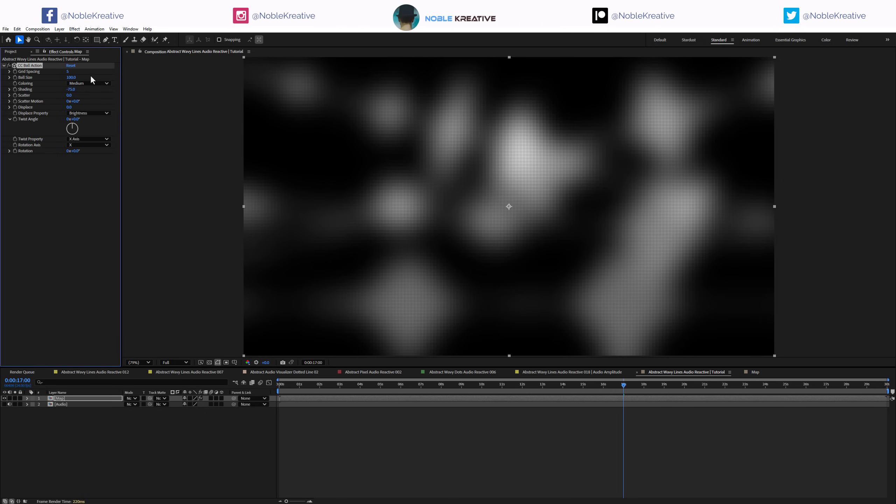
Step: Set CC Ball Action's grid spacing to 0, shading to -100, displace to 10 and ball size to 50
{"action": "left_click_drag", "start_coordinate": [68, 71], "coordinate": [50, 72]}
{"action": "left_click_drag", "start_coordinate": [71, 89], "coordinate": [47, 86]}
{"action": "mouse_move", "coordinate": [75, 93]}
{"action": "left_mouse_down"}
{"action": "mouse_move", "coordinate": [242, 96]}
{"action": "mouse_move", "coordinate": [60, 110]}
{"action": "mouse_move", "coordinate": [266, 119]}
{"action": "mouse_move", "coordinate": [22, 106]}
{"action": "left_mouse_up"}
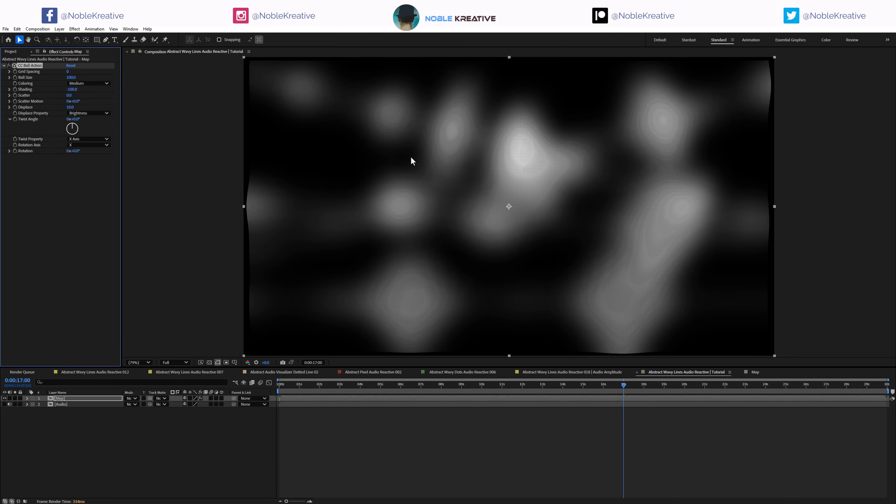
{"action": "left_click", "coordinate": [73, 78]}
{"action": "key", "text": "Return"}
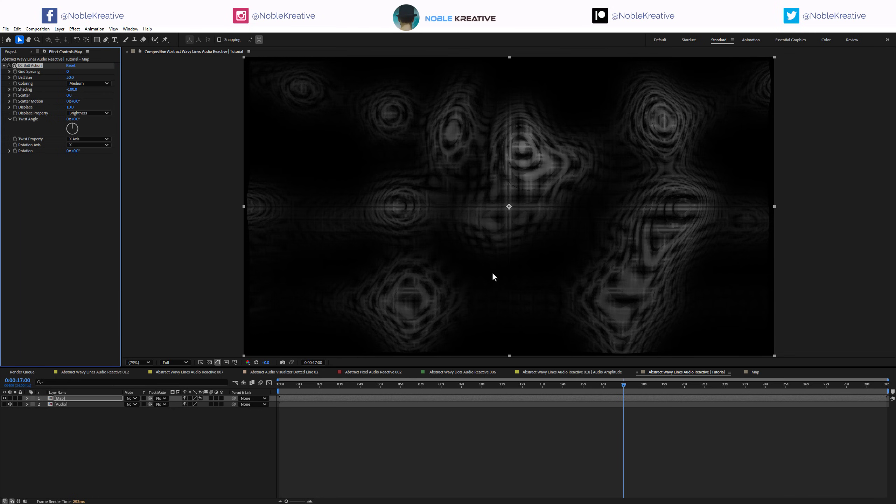
{"action": "left_click_drag", "start_coordinate": [563, 389], "coordinate": [475, 374]}
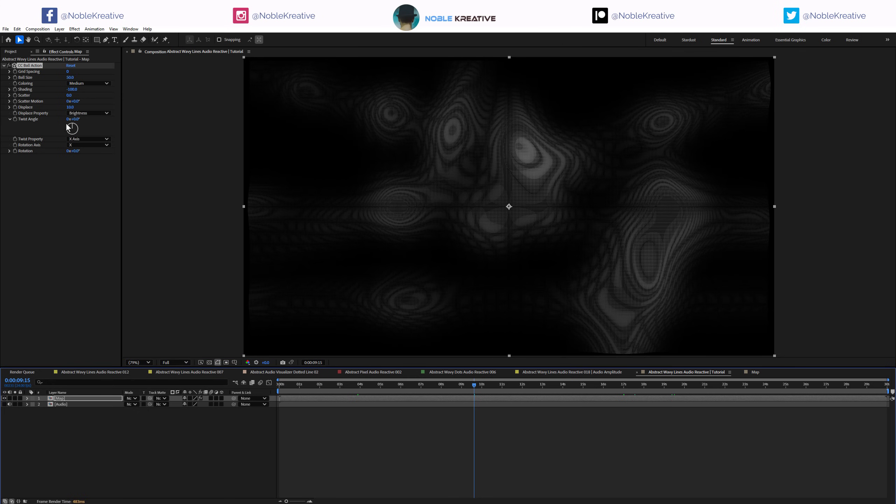
Step: Set CC Ball Action's twist angle to 90° and its twist property to Brightness
{"action": "left_click_drag", "start_coordinate": [74, 127], "coordinate": [78, 133]}
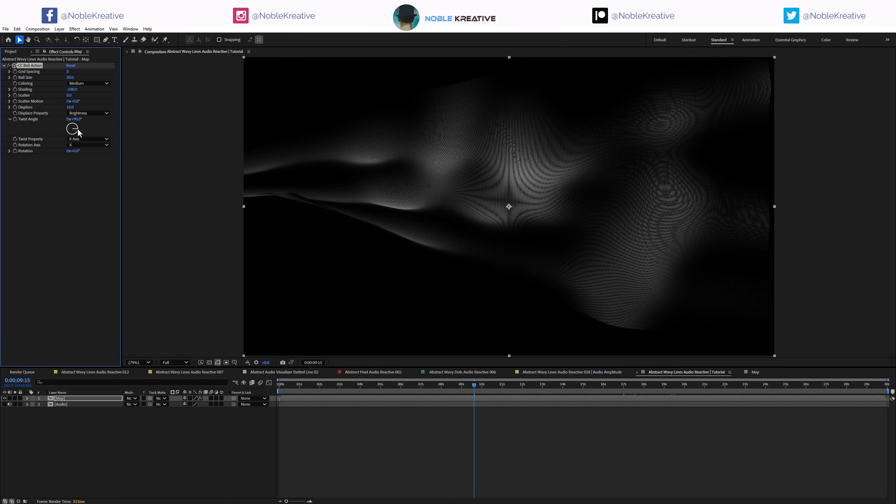
{"action": "left_click", "coordinate": [79, 138]}
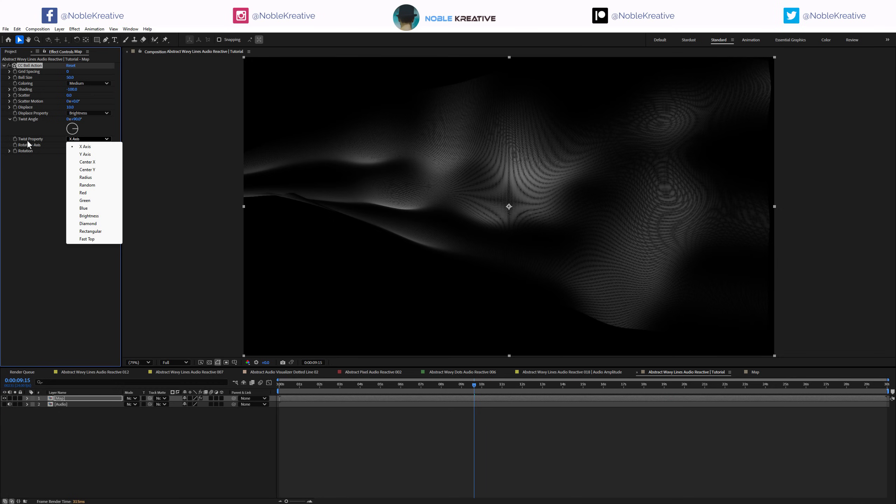
{"action": "left_click", "coordinate": [94, 215]}
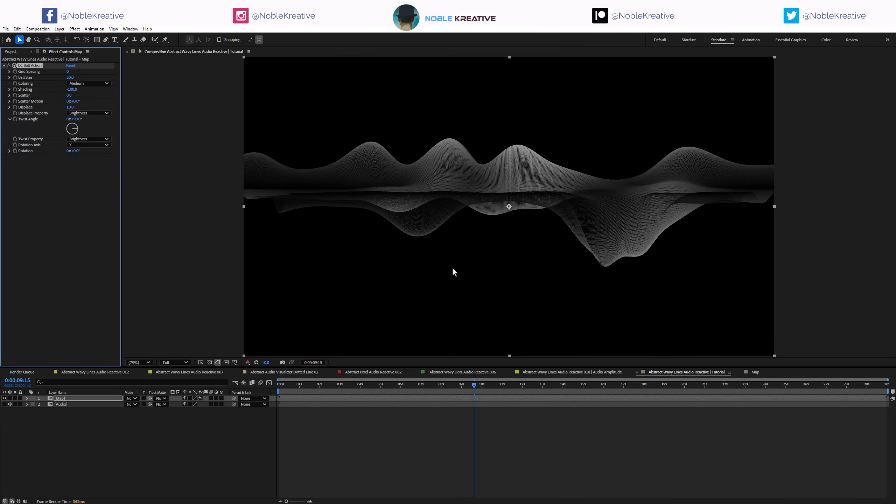
{"action": "left_click_drag", "start_coordinate": [447, 385], "coordinate": [553, 347]}
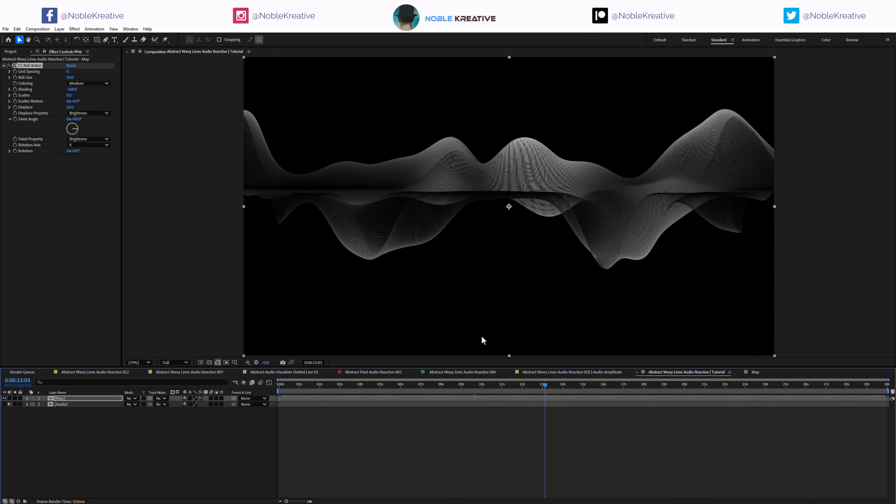
{"action": "left_click_drag", "start_coordinate": [552, 386], "coordinate": [800, 397]}
{"action": "left_click_drag", "start_coordinate": [470, 385], "coordinate": [380, 386]}
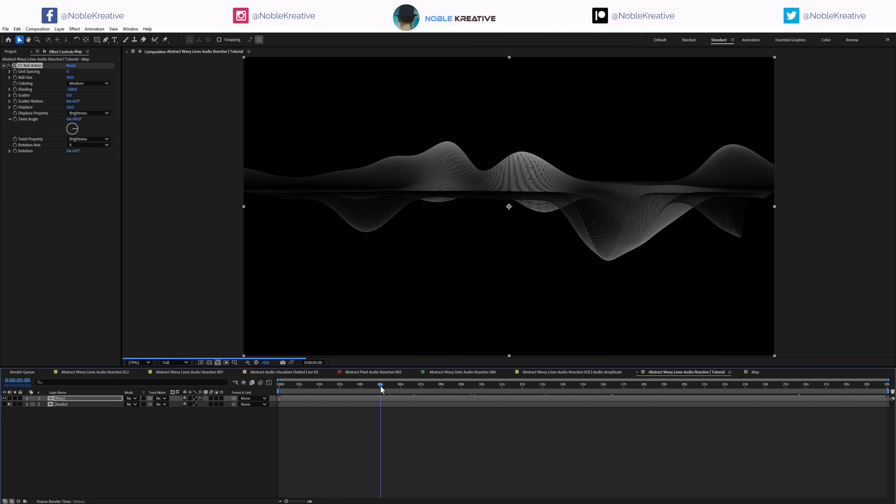
Step: Apply the Venetian Blinds effect to the Map layer
{"action": "left_click", "coordinate": [90, 398]}
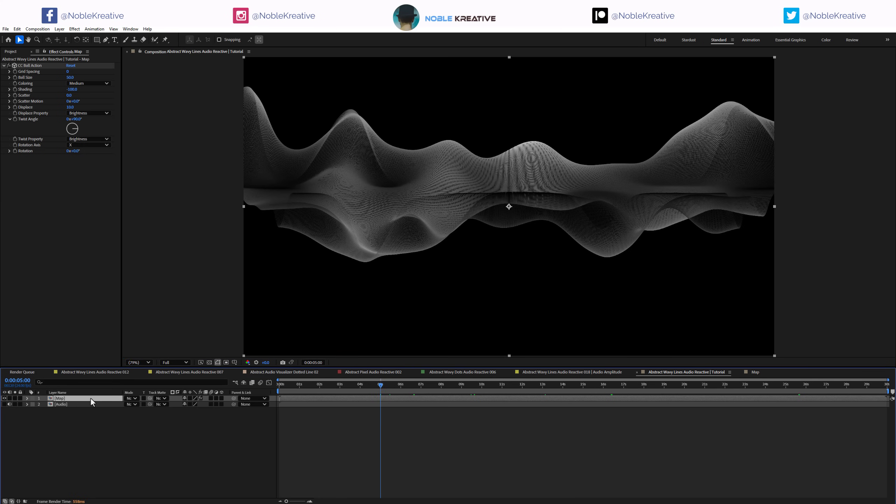
{"action": "key", "text": "ctrl+space"}
{"action": "type", "text": "ve"}
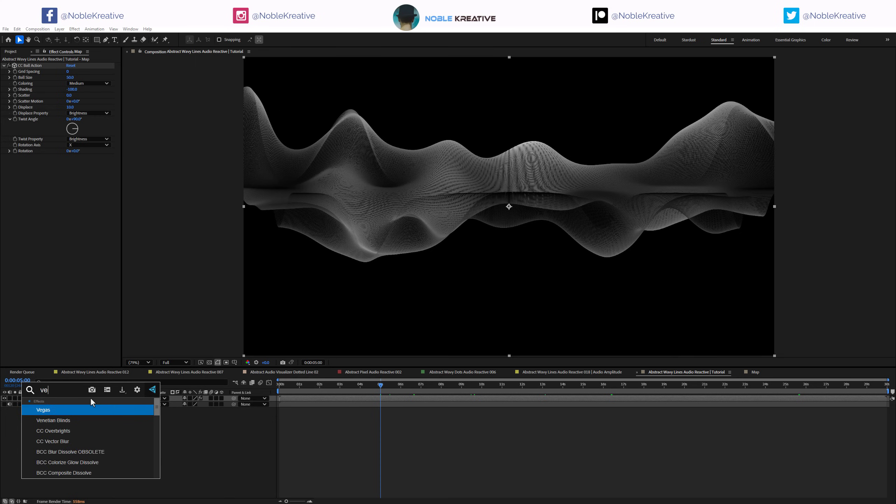
{"action": "key", "text": "Down"}
{"action": "key", "text": "Return"}
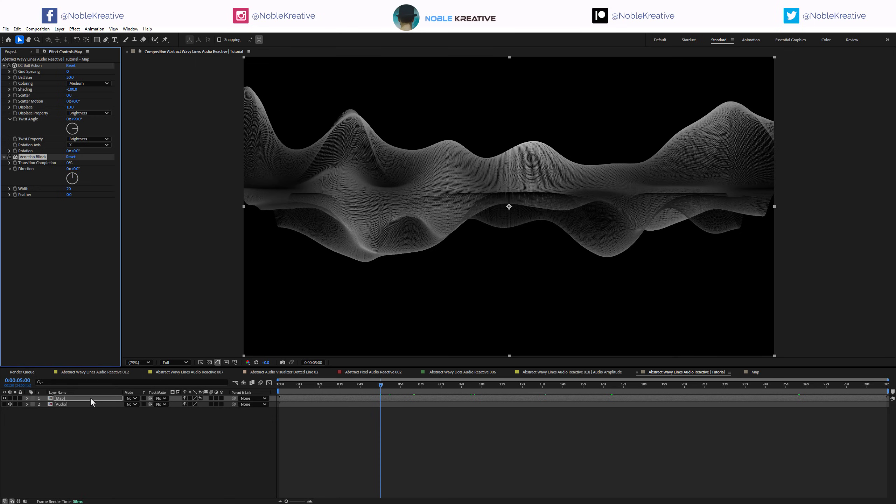
Step: Set the Venetian Blinds transition completion to 50% and width to 15
{"action": "left_click", "coordinate": [70, 163]}
{"action": "type", "text": "50"}
{"action": "key", "text": "Return"}
{"action": "left_click", "coordinate": [69, 189]}
{"action": "type", "text": "15"}
{"action": "key", "text": "Return"}
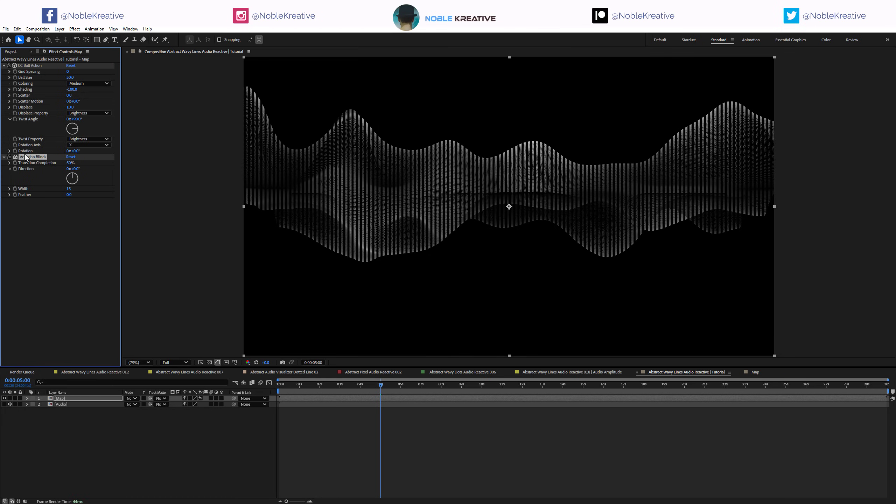
Step: Move Venetian Blinds above CC Ball Action in the Map layer's effect order and toggle it off and on
{"action": "left_click_drag", "start_coordinate": [37, 48], "coordinate": [36, 65]}
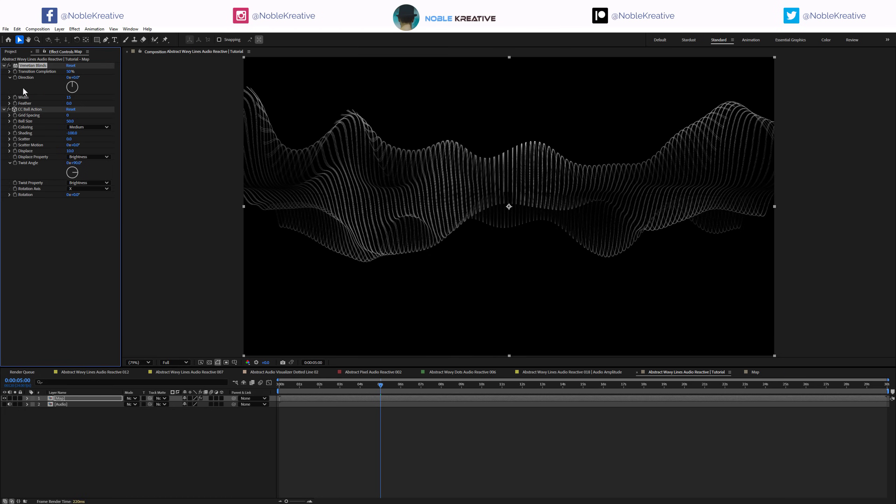
{"action": "left_click", "coordinate": [10, 66]}
{"action": "left_click", "coordinate": [9, 66]}
Step: Try a Venetian Blinds direction of 90° and return it to 0°
{"action": "left_click_drag", "start_coordinate": [75, 83], "coordinate": [74, 88]}
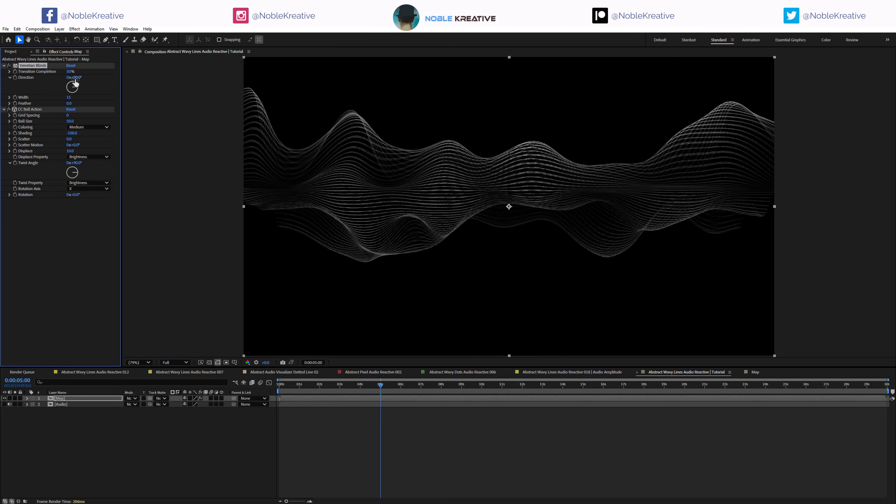
{"action": "left_click", "coordinate": [79, 77]}
{"action": "type", "text": "0"}
{"action": "key", "text": "Return"}
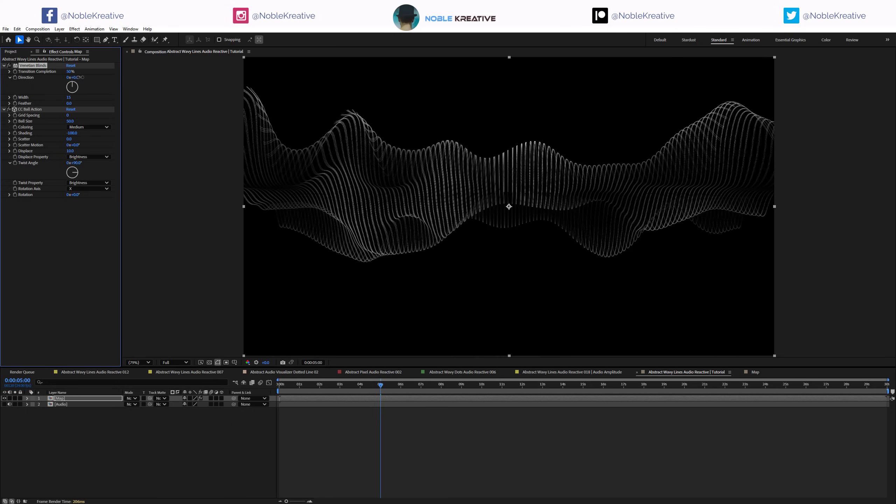
Step: Apply the Curves effect to the Map layer, below CC Ball Action
{"action": "left_click", "coordinate": [526, 380]}
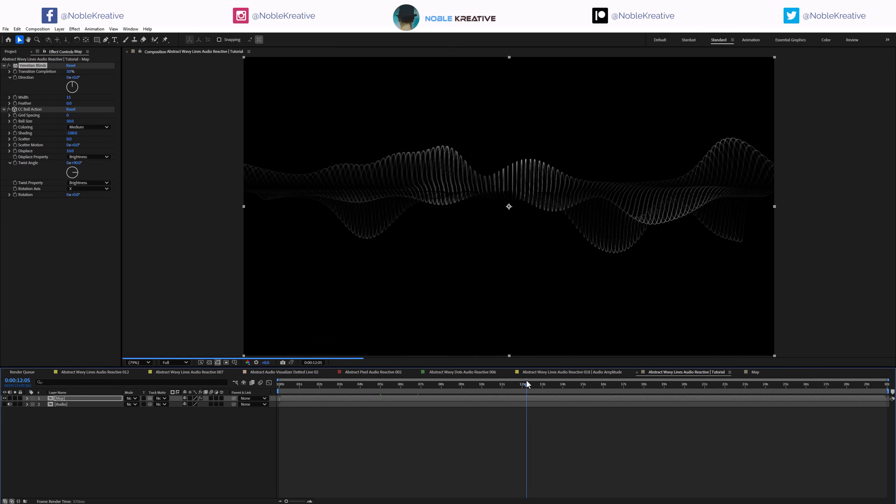
{"action": "left_click_drag", "start_coordinate": [619, 381], "coordinate": [409, 384]}
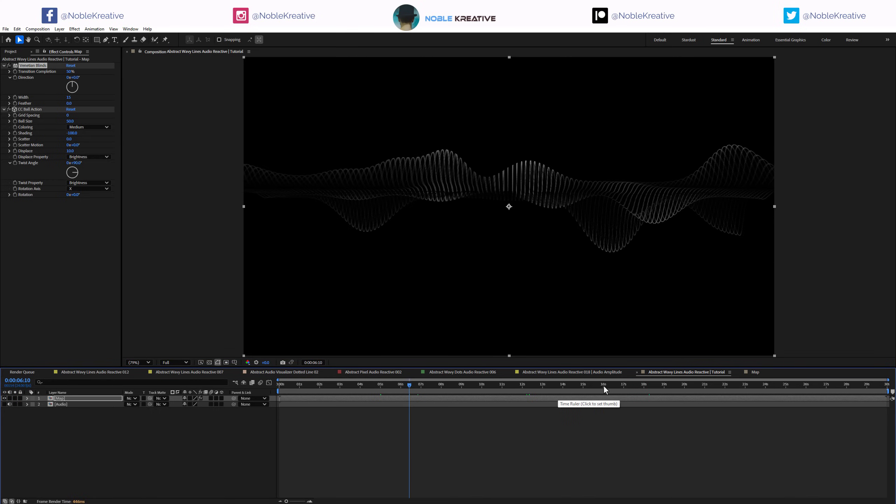
{"action": "left_click", "coordinate": [584, 386]}
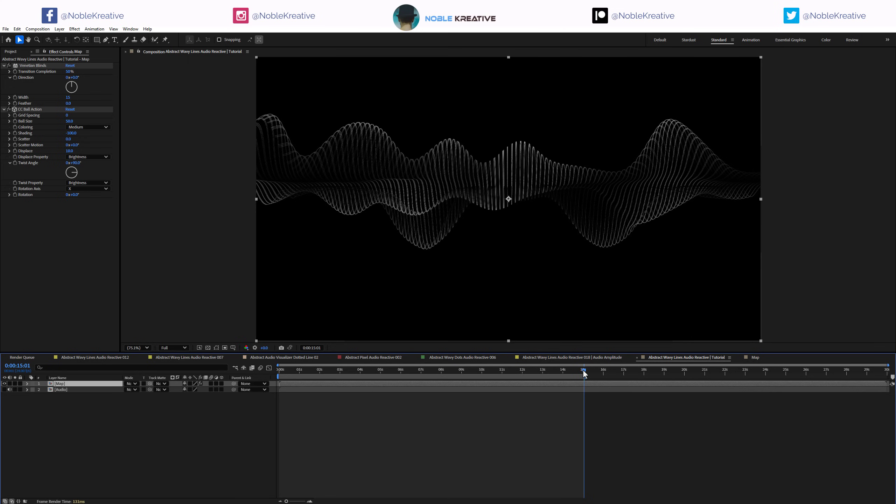
{"action": "key", "text": "ctrl+space"}
{"action": "type", "text": "cur"}
{"action": "key", "text": "Return"}
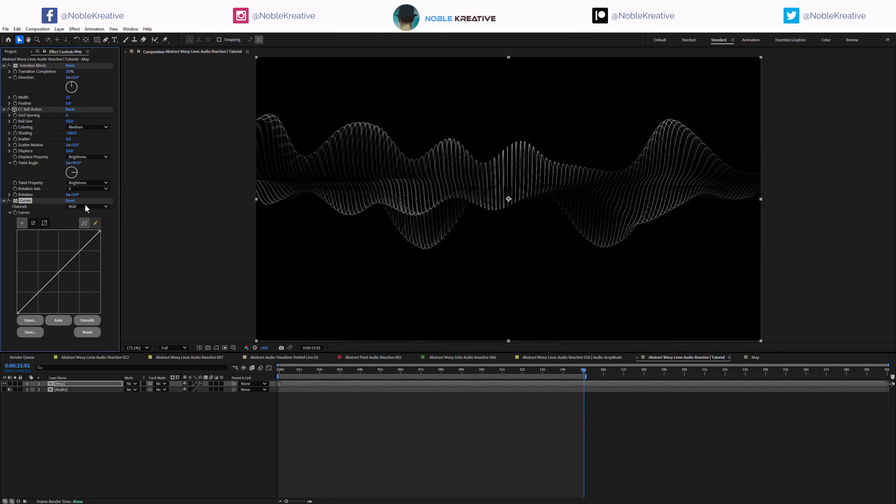
Step: Switch the Curves effect to the Alpha channel and pull the curve below the diagonal with a point near its upper end
{"action": "left_click", "coordinate": [85, 205]}
{"action": "left_click", "coordinate": [76, 246]}
{"action": "mouse_move", "coordinate": [81, 251]}
{"action": "left_mouse_down"}
{"action": "mouse_move", "coordinate": [93, 265]}
{"action": "mouse_move", "coordinate": [92, 249]}
{"action": "left_mouse_up"}
Step: Apply Camera Lens Blur to the Map layer with a blur radius of 0 and an iris roundness of 100%
{"action": "key", "text": "ctrl+space"}
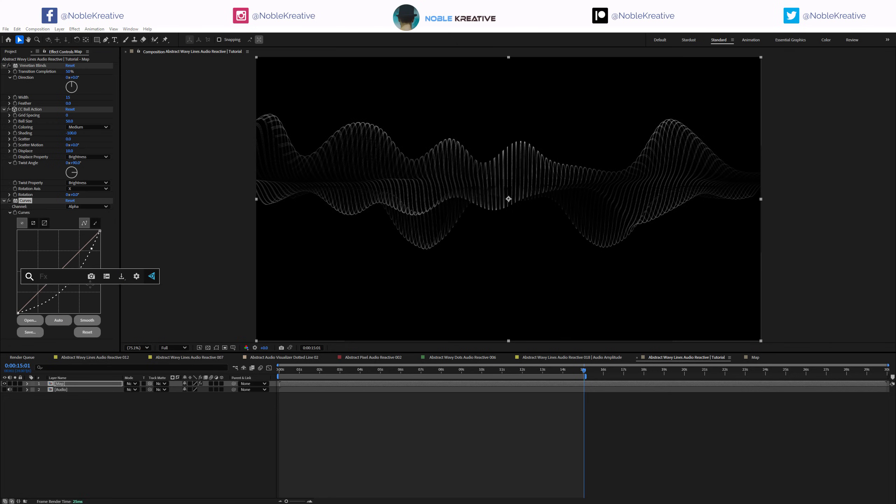
{"action": "type", "text": "cam"}
{"action": "key", "text": "Down"}
{"action": "key", "text": "Return"}
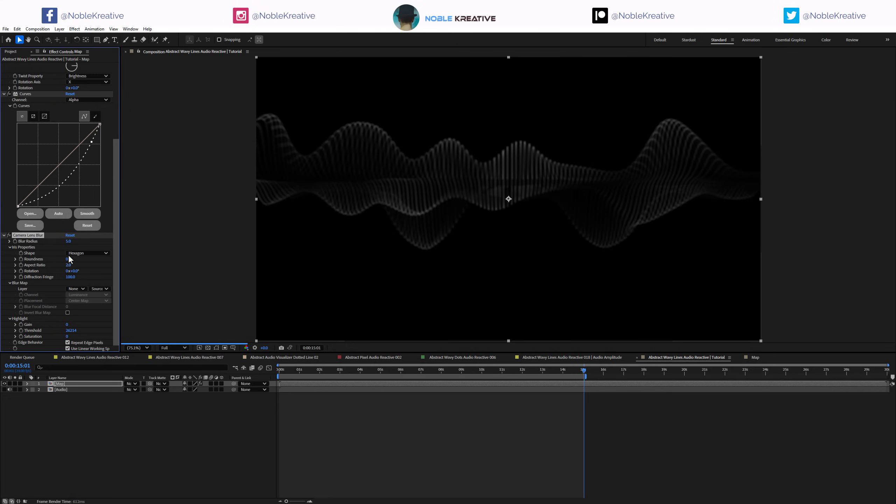
{"action": "left_click", "coordinate": [69, 241]}
{"action": "type", "text": "0"}
{"action": "key", "text": "Return"}
{"action": "left_click", "coordinate": [70, 265]}
{"action": "key", "text": "Return"}
{"action": "left_click_drag", "start_coordinate": [68, 261], "coordinate": [168, 250]}
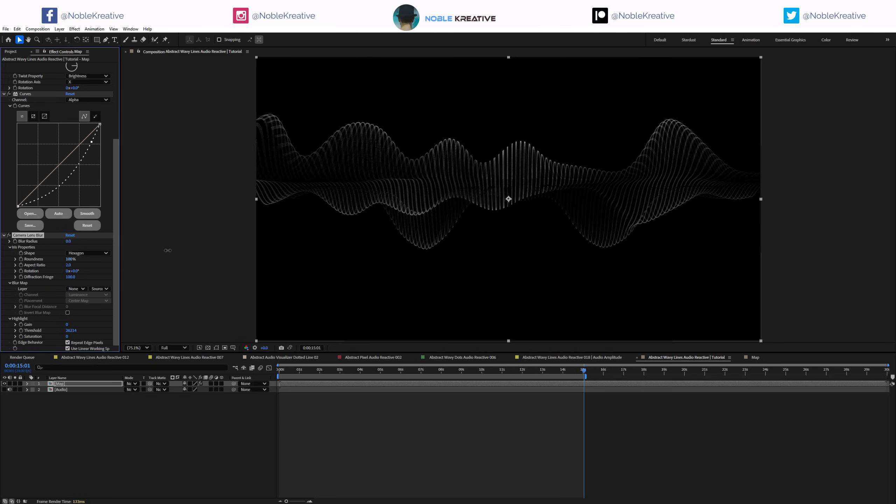
Step: Try a Camera Lens Blur radius of 20 and return it to 0
{"action": "left_click", "coordinate": [67, 241]}
{"action": "type", "text": "20"}
{"action": "key", "text": "Return"}
{"action": "left_click", "coordinate": [68, 241]}
{"action": "type", "text": "0"}
{"action": "key", "text": "Return"}
Step: Apply Minimax to the Map layer with operation Maximum Then Minimum, radius 1 and channel Alpha and Color
{"action": "key", "text": "ctrl+space"}
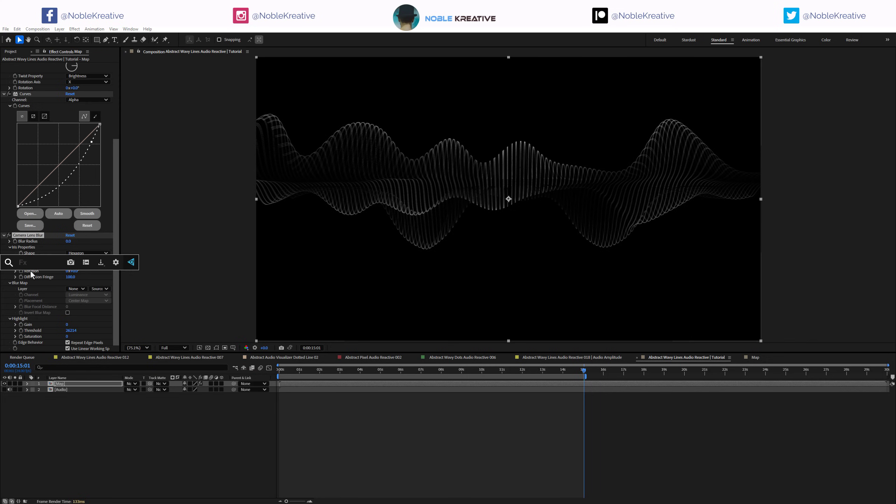
{"action": "type", "text": "min"}
{"action": "key", "text": "Return"}
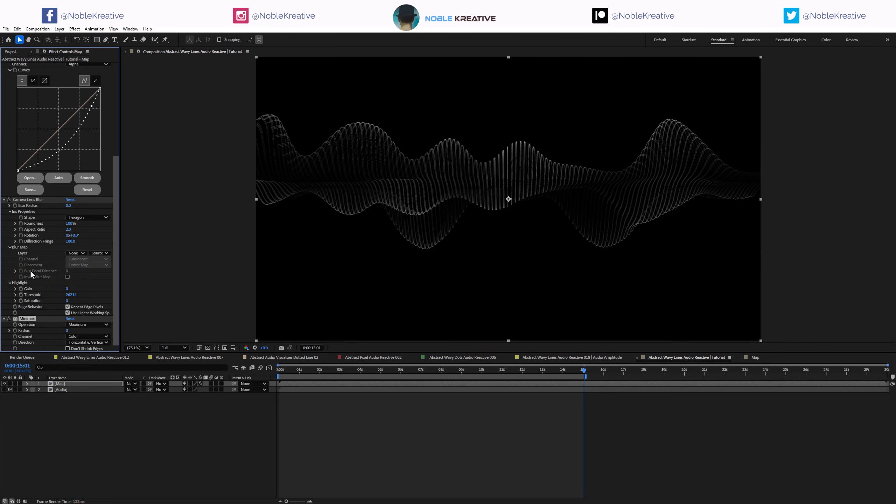
{"action": "left_click", "coordinate": [75, 324]}
{"action": "left_click", "coordinate": [91, 355]}
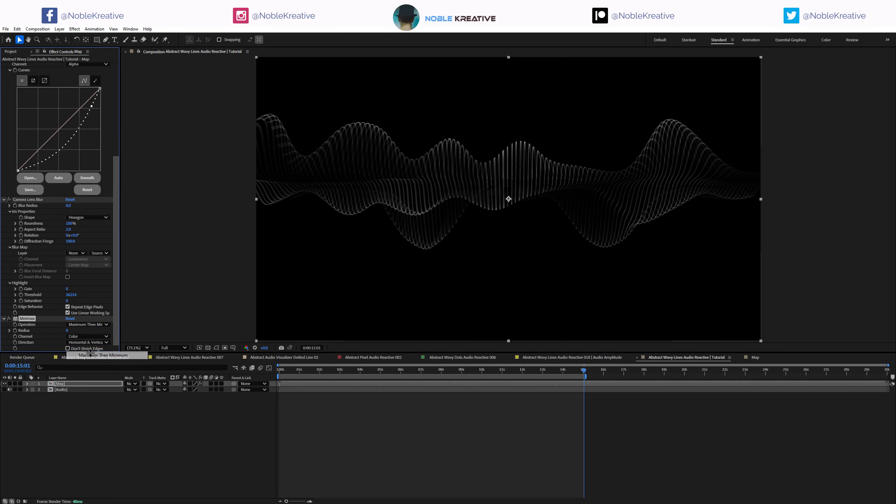
{"action": "left_click", "coordinate": [68, 331]}
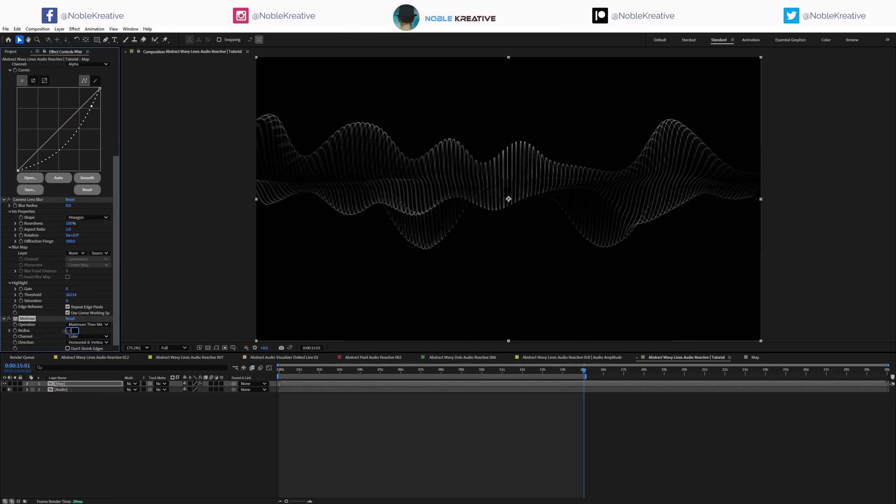
{"action": "type", "text": "1"}
{"action": "key", "text": "Return"}
{"action": "left_click", "coordinate": [78, 337]}
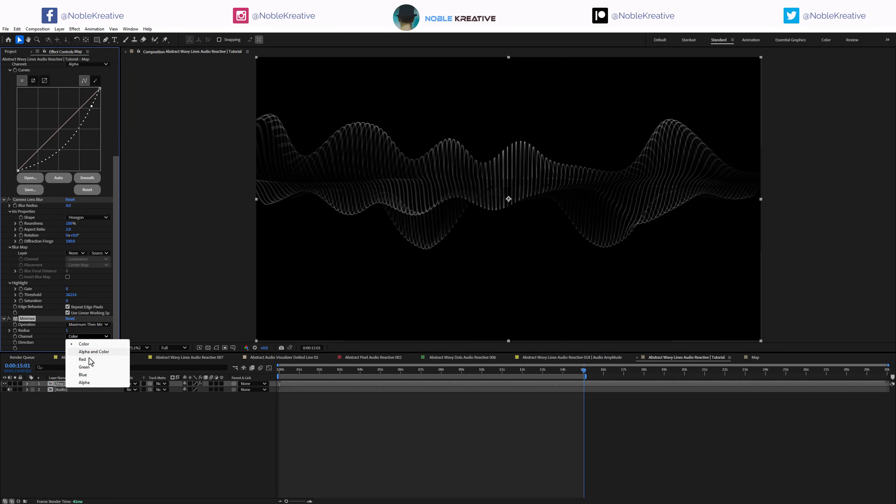
{"action": "left_click", "coordinate": [92, 352]}
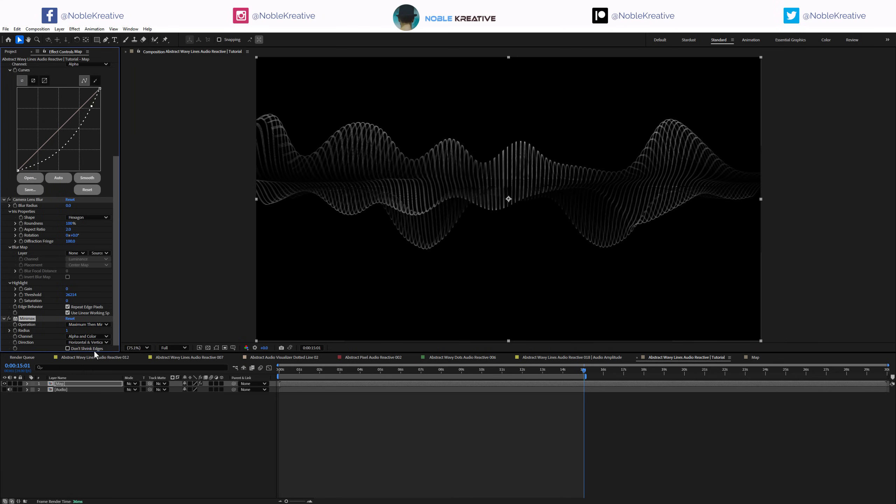
Step: Try Minimax's Minimum and Maximum operations, restore Maximum Then Minimum and leave the effect disabled
{"action": "left_click", "coordinate": [9, 319]}
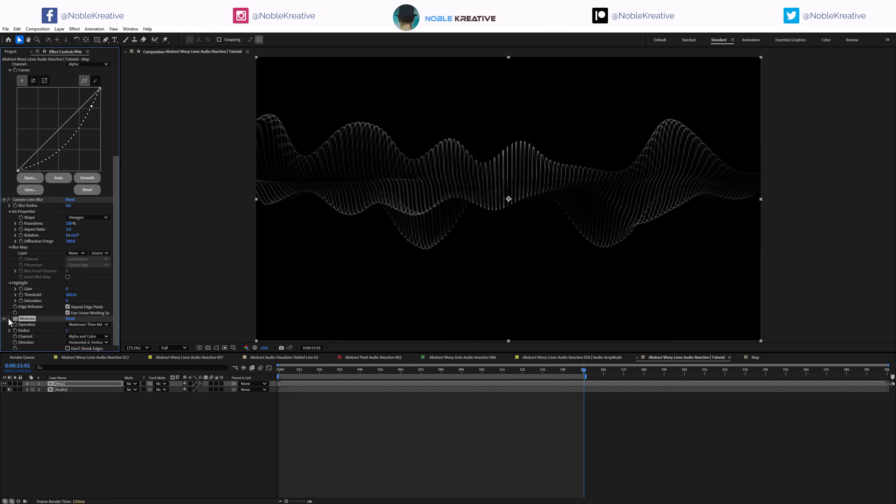
{"action": "left_click", "coordinate": [81, 325]}
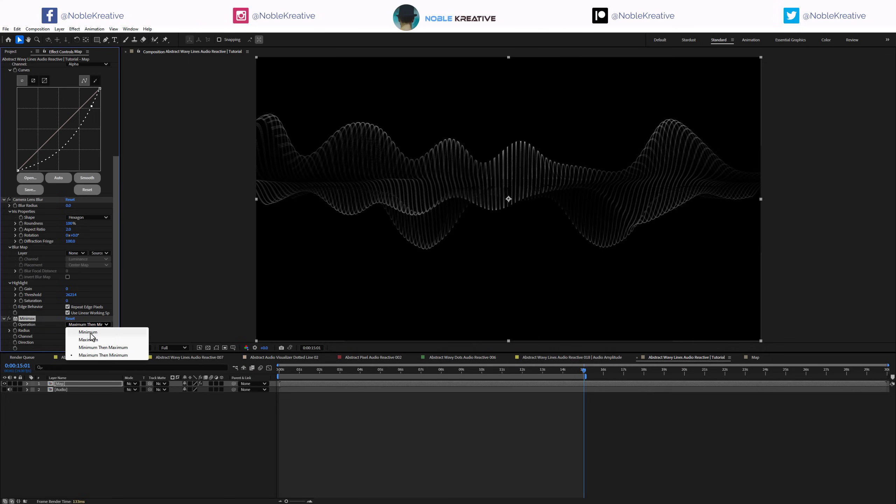
{"action": "left_click", "coordinate": [88, 332]}
{"action": "left_click", "coordinate": [88, 329]}
{"action": "left_click", "coordinate": [90, 340]}
{"action": "left_click", "coordinate": [84, 327]}
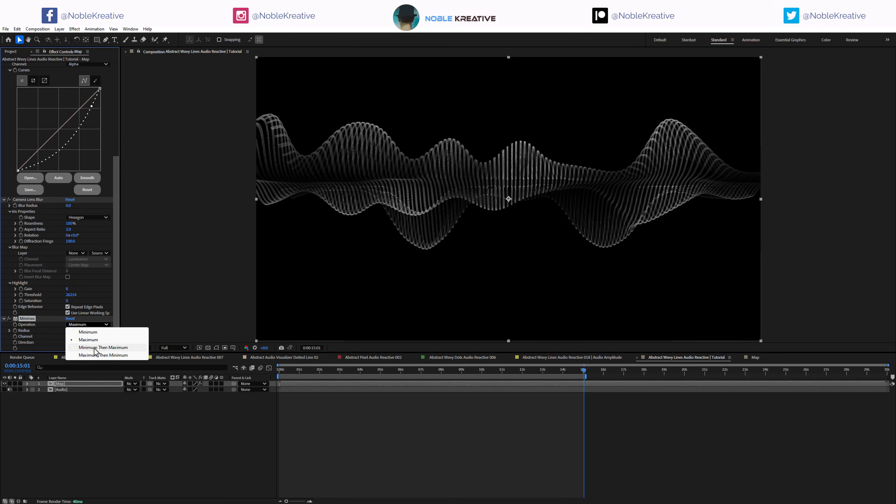
{"action": "left_click", "coordinate": [97, 356]}
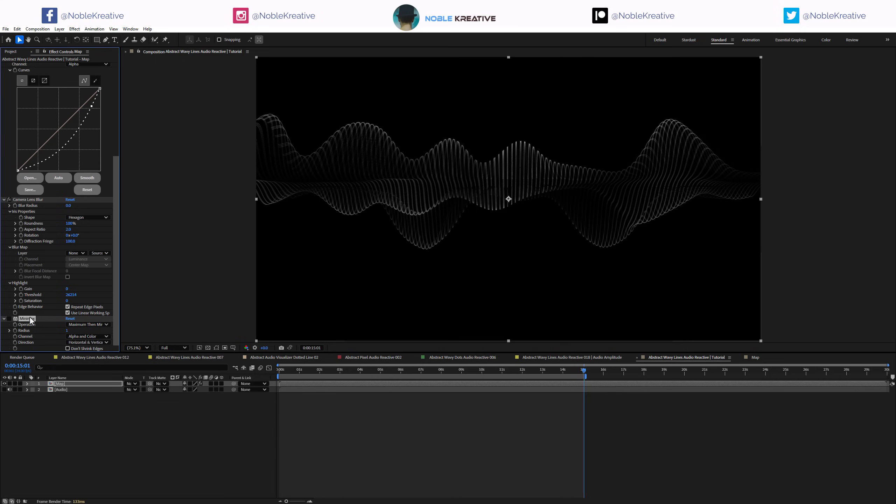
Step: Apply CC Cross Blur to the Map layer with Radius Y 100 and the Add transfer mode
{"action": "key", "text": "ctrl+space"}
{"action": "type", "text": "cc cr"}
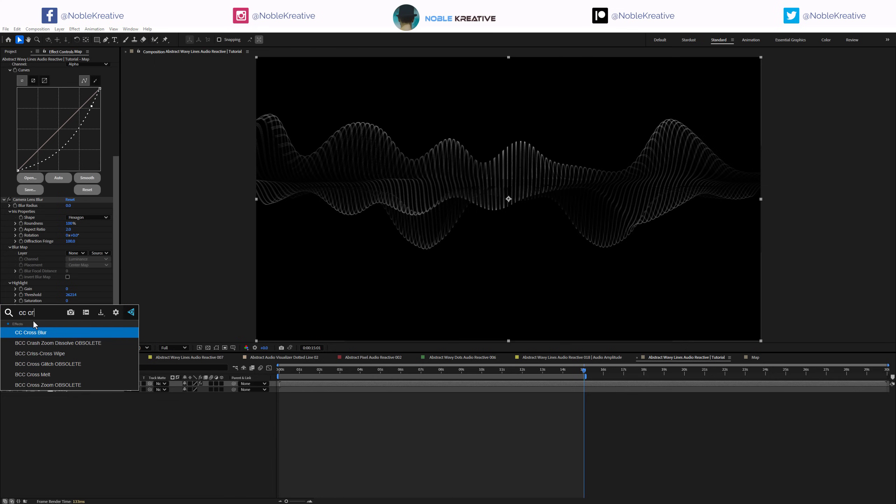
{"action": "left_click", "coordinate": [45, 330]}
{"action": "left_click", "coordinate": [70, 336]}
{"action": "type", "text": "100"}
{"action": "key", "text": "Return"}
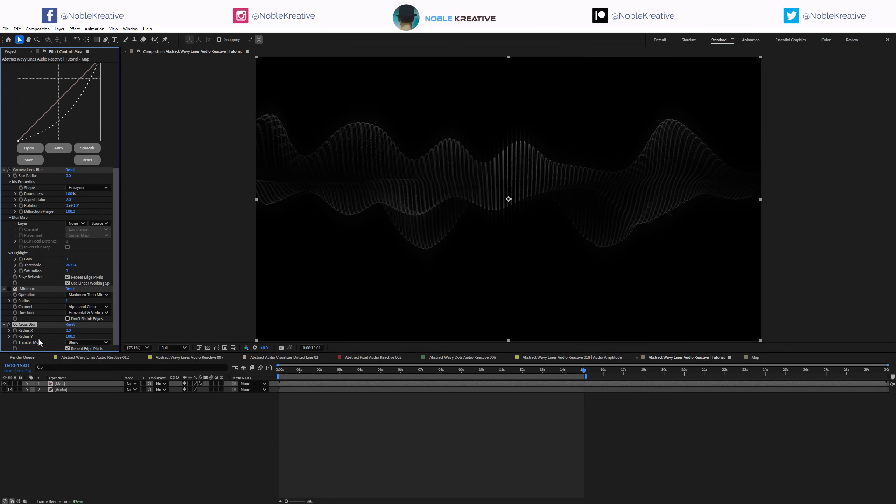
{"action": "left_click", "coordinate": [99, 343]}
{"action": "left_click", "coordinate": [83, 358]}
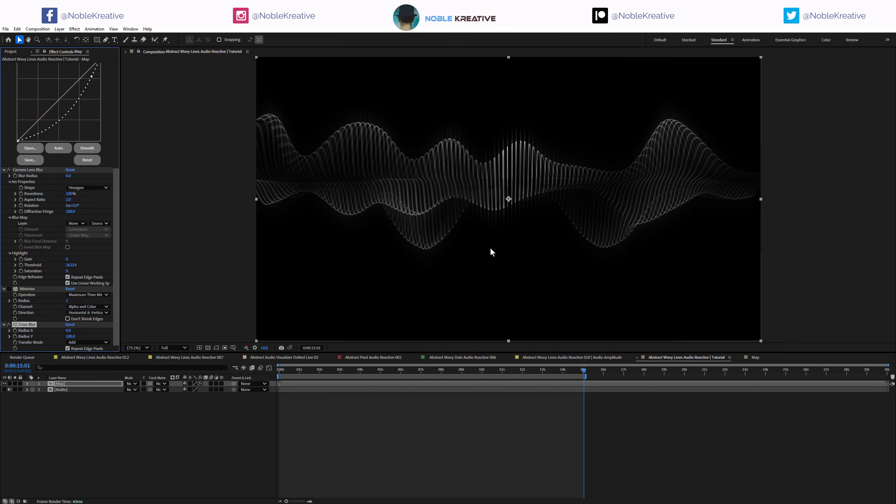
Step: Try a Venetian Blinds direction of 90° with CC Cross Blur Radius X 100 and Radius Y 0, and undo these changes
{"action": "scroll", "coordinate": [42, 316], "scroll_direction": "up", "scroll_amount": 5}
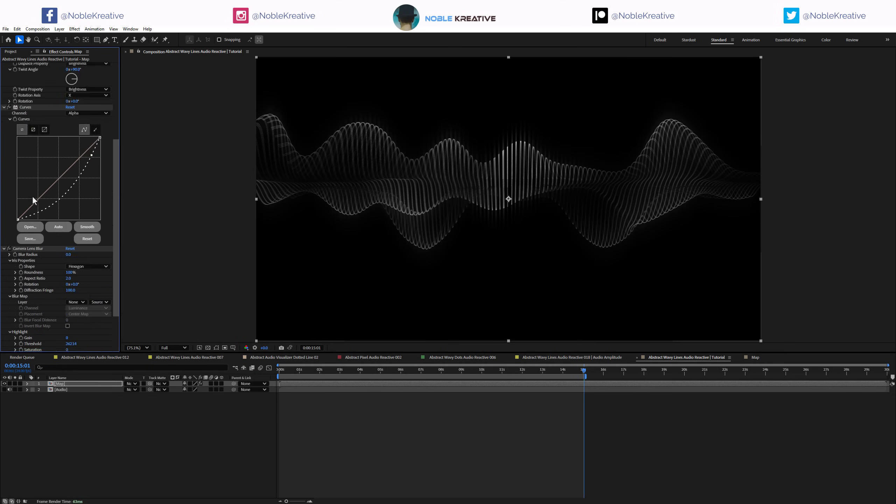
{"action": "left_click", "coordinate": [75, 87]}
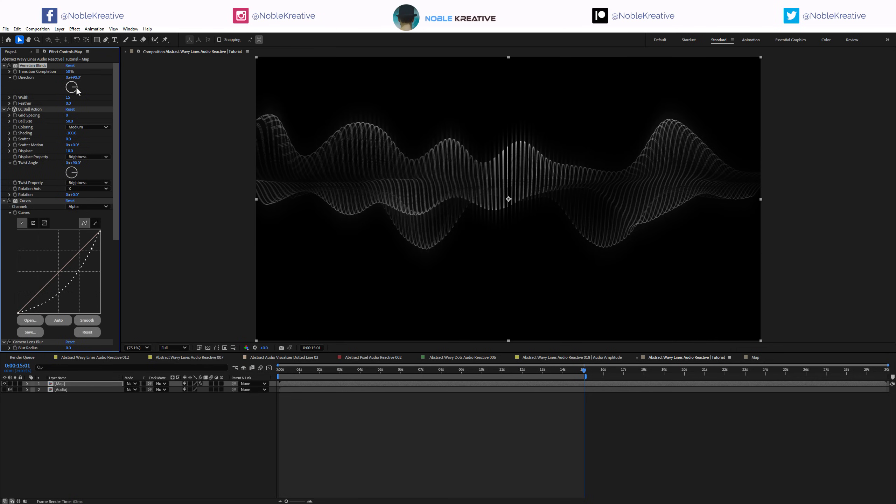
{"action": "scroll", "coordinate": [60, 294], "scroll_direction": "down", "scroll_amount": 1}
{"action": "scroll", "coordinate": [59, 295], "scroll_direction": "down", "scroll_amount": 4}
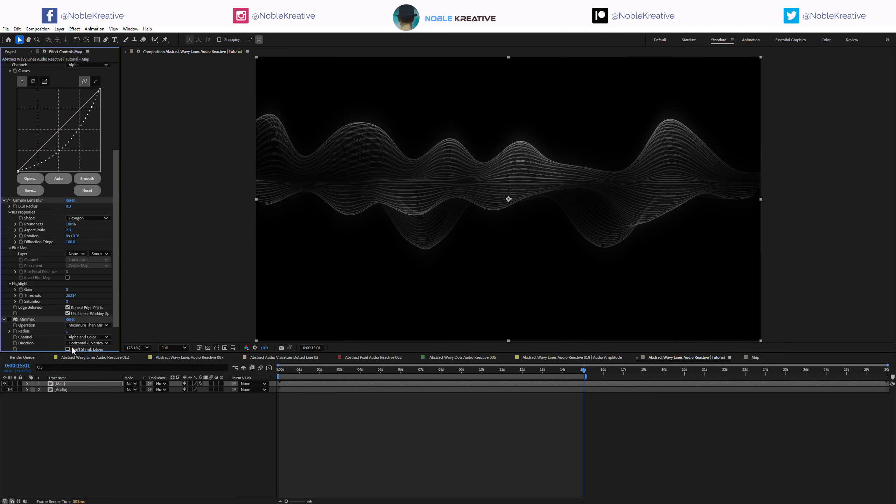
{"action": "scroll", "coordinate": [57, 328], "scroll_direction": "down", "scroll_amount": 2}
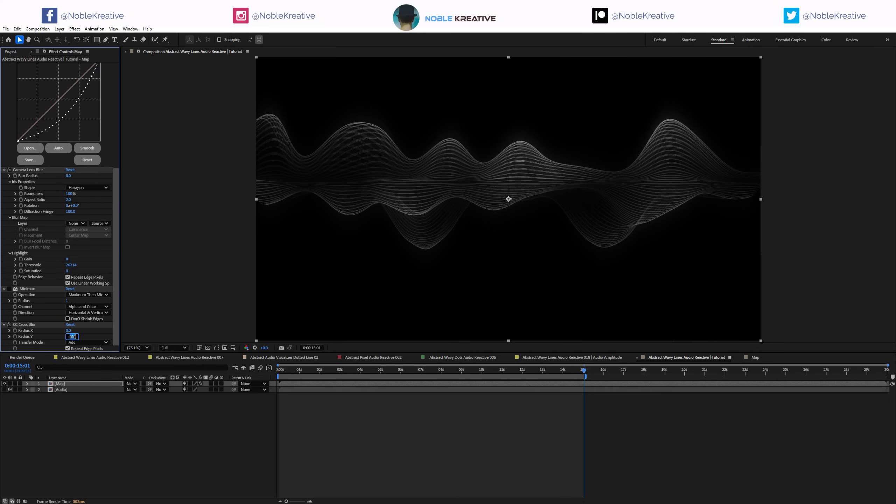
{"action": "left_click", "coordinate": [70, 330]}
{"action": "type", "text": "100"}
{"action": "key", "text": "Return"}
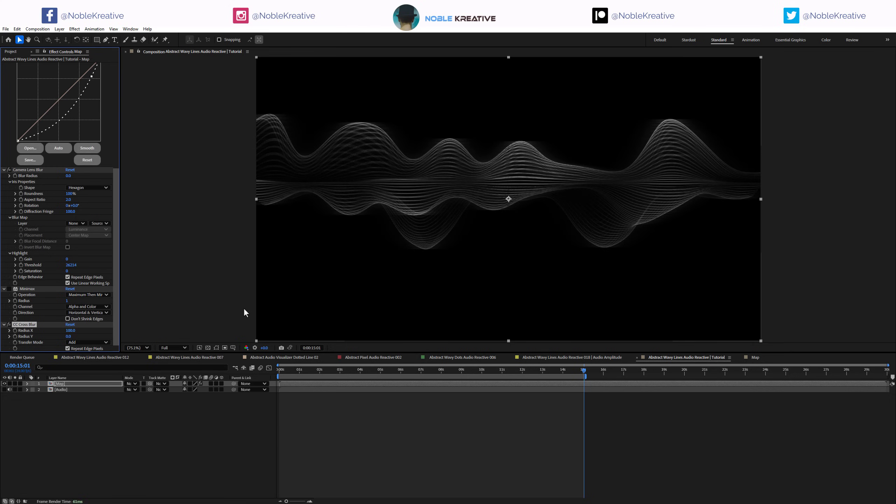
{"action": "left_click", "coordinate": [71, 337]}
{"action": "key", "text": "ctrl+z"}
{"action": "key", "text": "ctrl+z"}
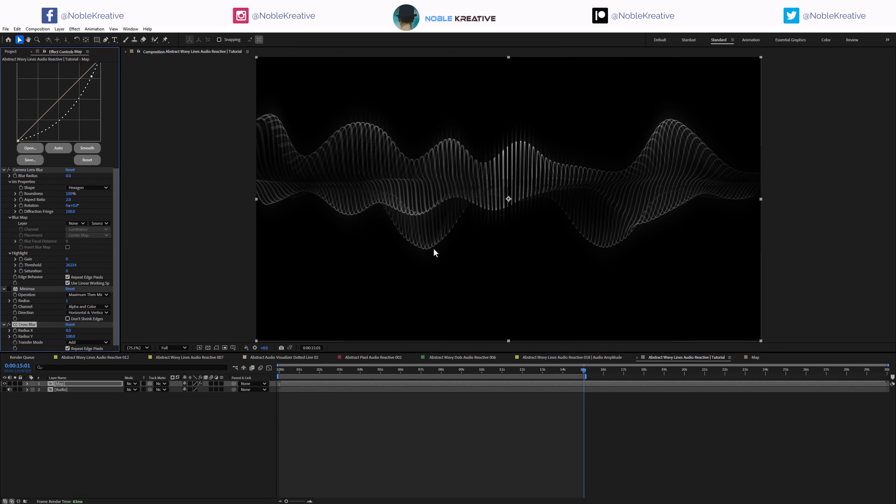
Step: Deselect the Map layer and play a preview of the wavy lines animation, stopping it at the end
{"action": "left_click", "coordinate": [418, 419]}
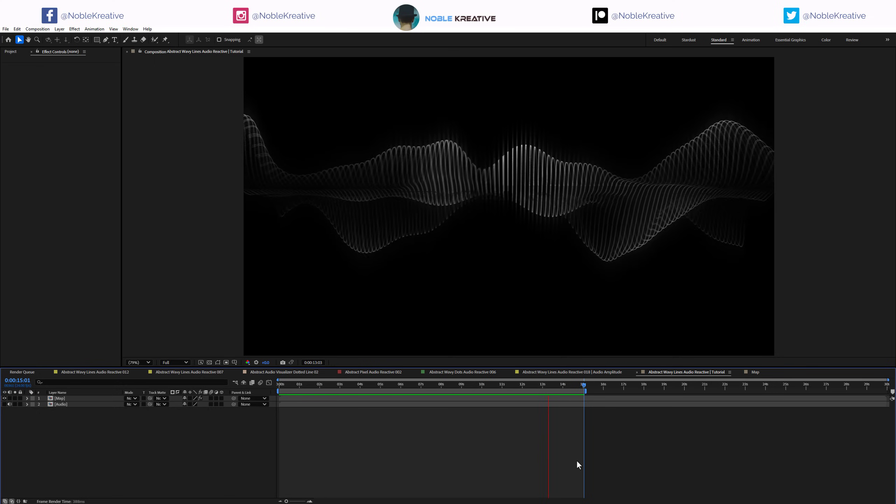
{"action": "key", "text": "space"}
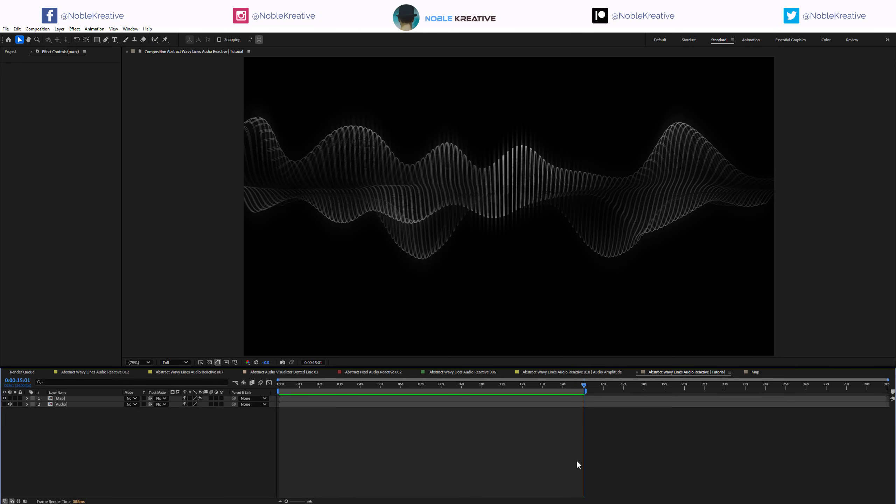
Step: Add an adjustment layer above the Map layer and name it Glow
{"action": "left_click", "coordinate": [469, 399]}
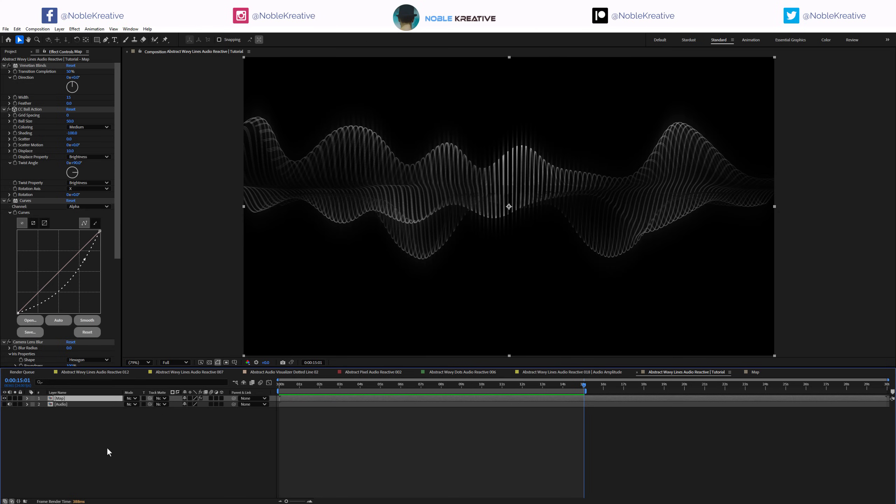
{"action": "key", "text": "ctrl+alt+y"}
{"action": "key", "text": "Return"}
{"action": "type", "text": "Glow"}
{"action": "key", "text": "Return"}
Step: Try the standard Glow effect on the Glow adjustment layer and undo it
{"action": "key", "text": "ctrl+space"}
{"action": "type", "text": "glow"}
{"action": "key", "text": "Return"}
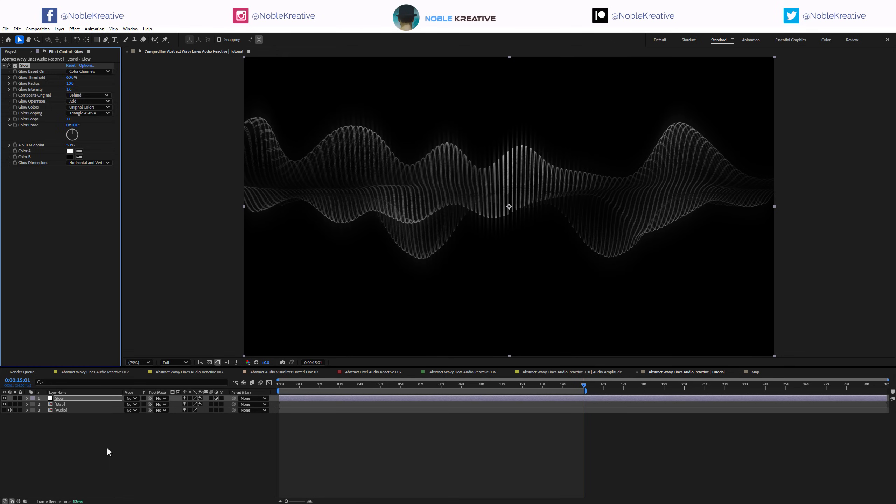
{"action": "key", "text": "ctrl+z"}
Step: Apply the Deep Glow effect to the Glow adjustment layer and set its exposure to 0.2
{"action": "key", "text": "ctrl+space"}
{"action": "type", "text": "deep"}
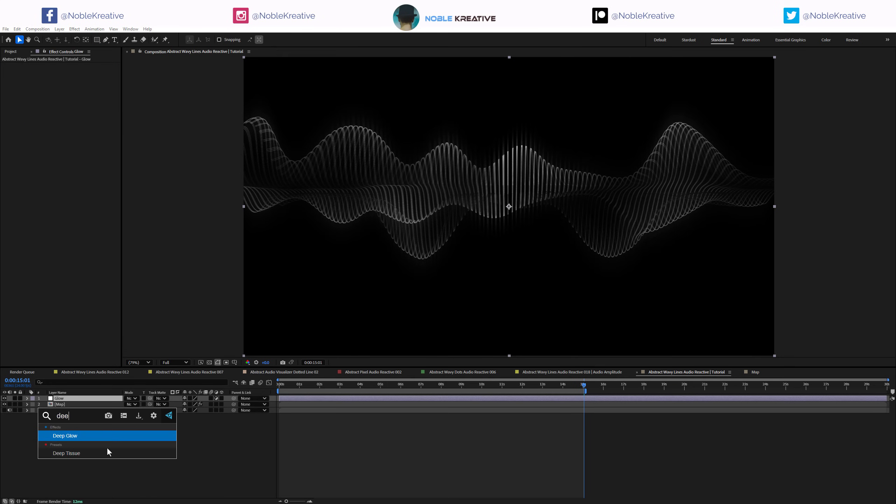
{"action": "key", "text": "Return"}
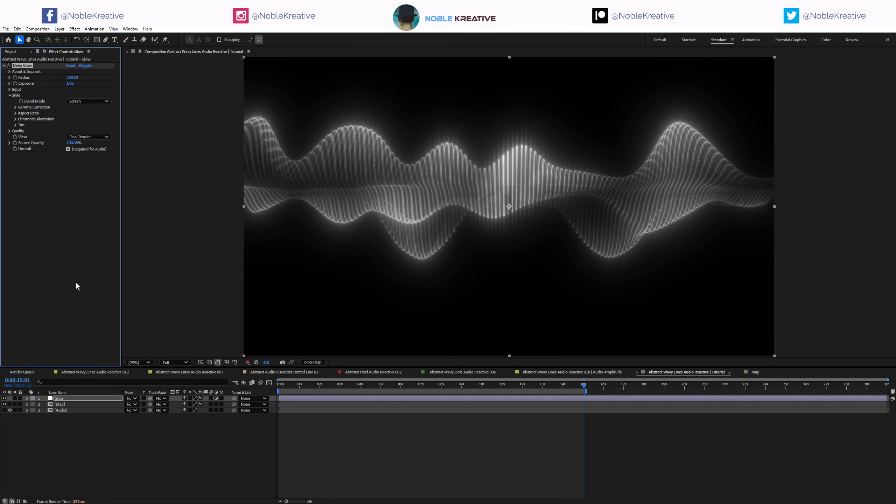
{"action": "left_click", "coordinate": [71, 83]}
{"action": "type", "text": ".2"}
{"action": "key", "text": "Return"}
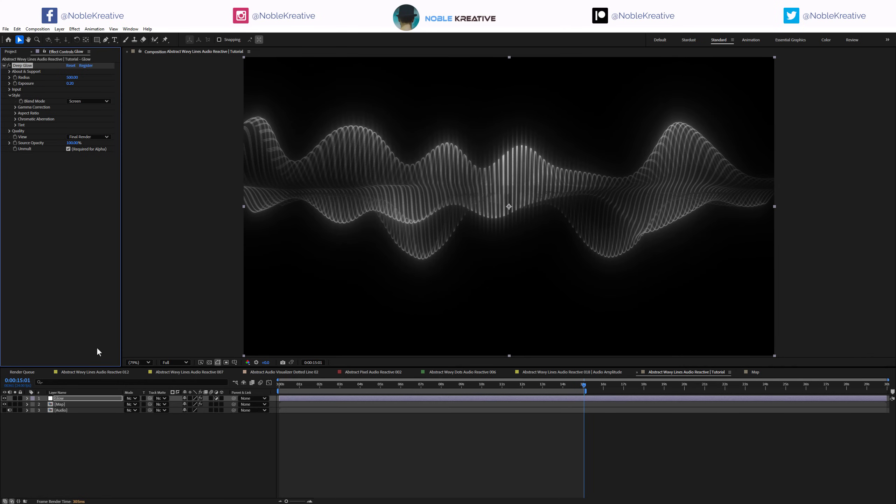
Step: Add another adjustment layer above the Glow layer and name it Color
{"action": "key", "text": "ctrl+alt+y"}
{"action": "key", "text": "Return"}
{"action": "type", "text": "Color"}
{"action": "key", "text": "Return"}
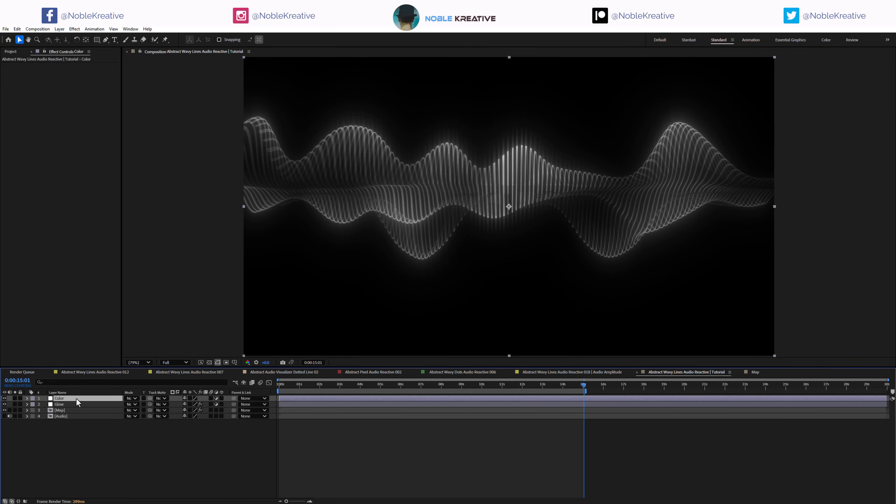
Step: Apply the Colorama effect to the Color adjustment layer
{"action": "key", "text": "ctrl+space"}
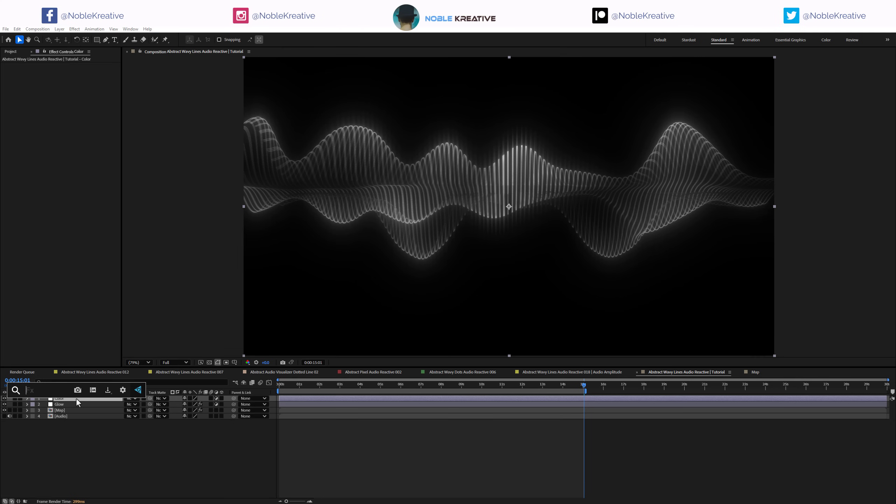
{"action": "type", "text": "color"}
{"action": "key", "text": "Down"}
{"action": "key", "text": "Down"}
{"action": "key", "text": "Return"}
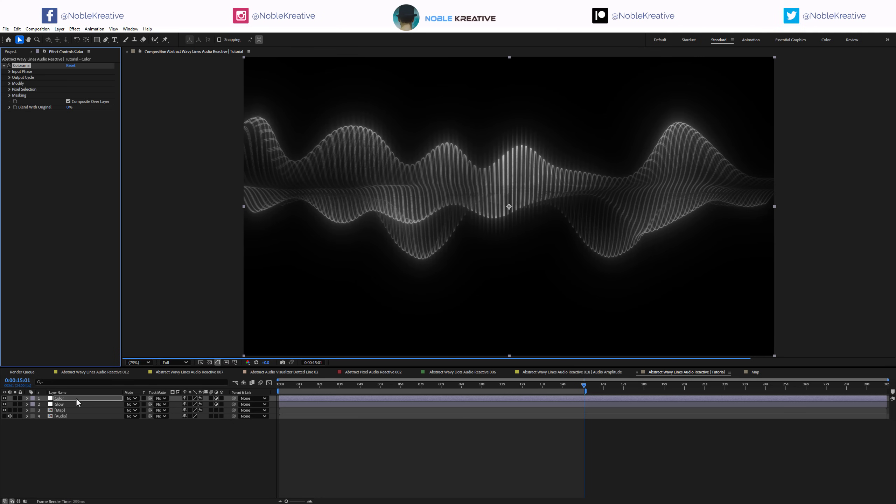
Step: Set Colorama's output cycle to the Fire preset palette
{"action": "left_click", "coordinate": [10, 78]}
{"action": "left_click", "coordinate": [90, 83]}
{"action": "left_click", "coordinate": [91, 241]}
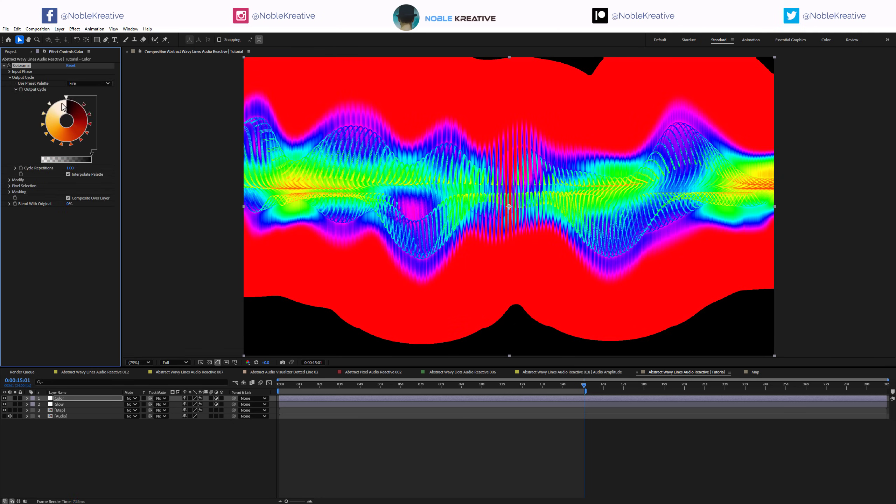
Step: Set Colorama's input phase to be taken from Alpha
{"action": "left_click", "coordinate": [9, 71]}
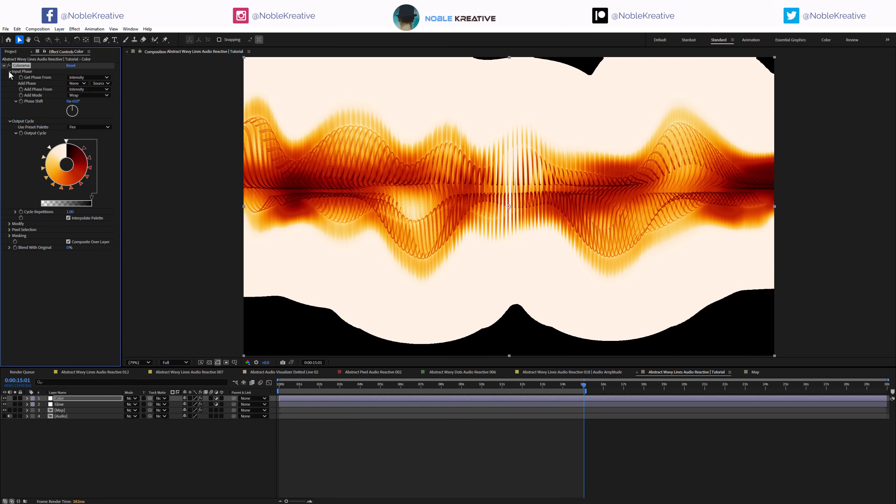
{"action": "left_click", "coordinate": [107, 77]}
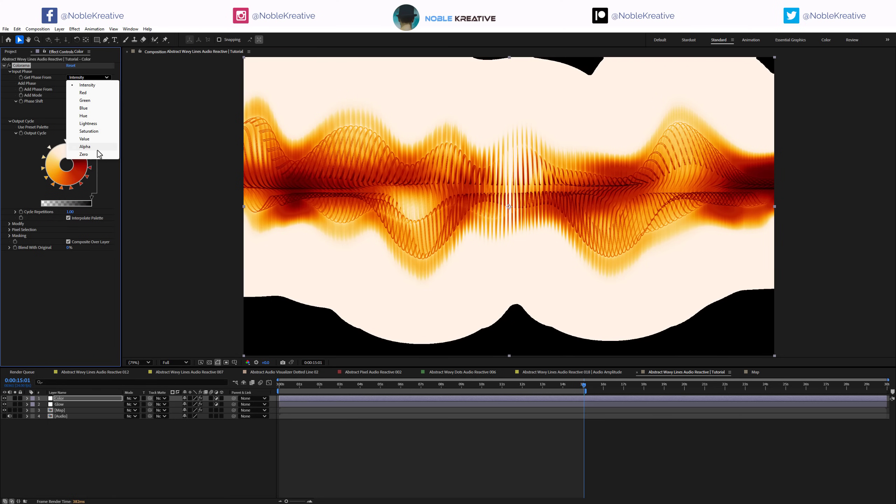
{"action": "left_click", "coordinate": [85, 146]}
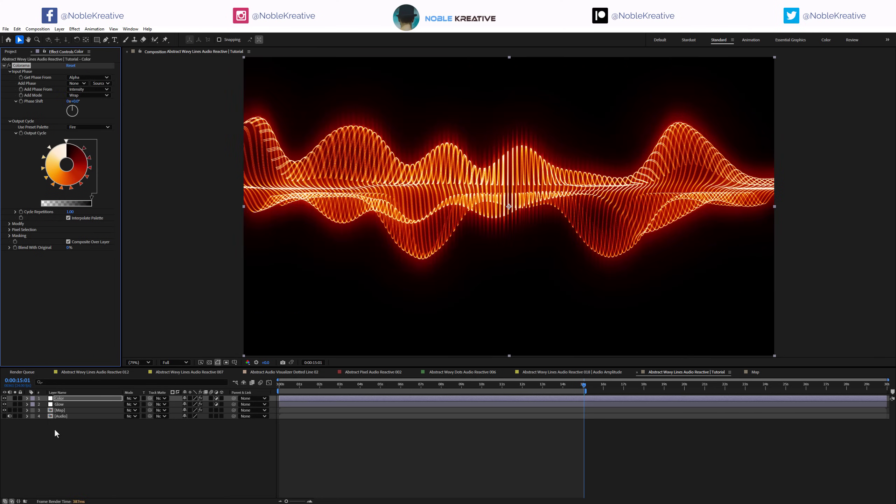
Step: Turn off Modify Alpha in Colorama, using the transparency grid temporarily to check the background
{"action": "left_click", "coordinate": [209, 362]}
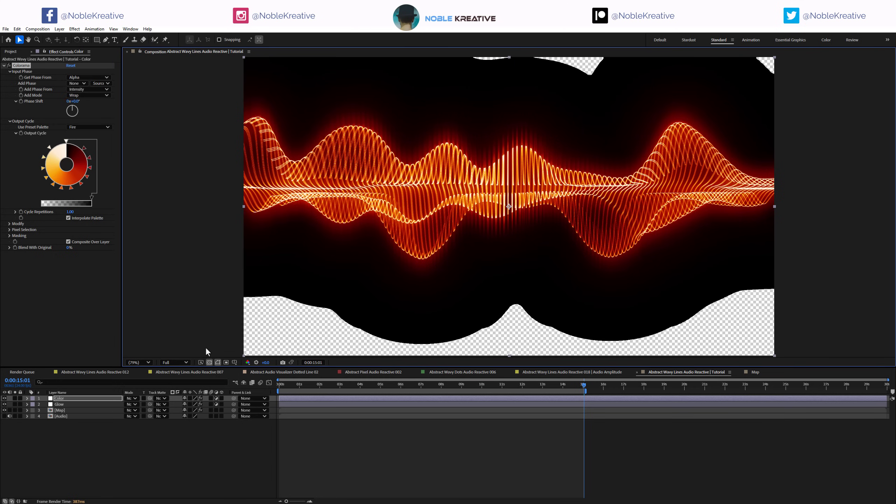
{"action": "left_click", "coordinate": [10, 224]}
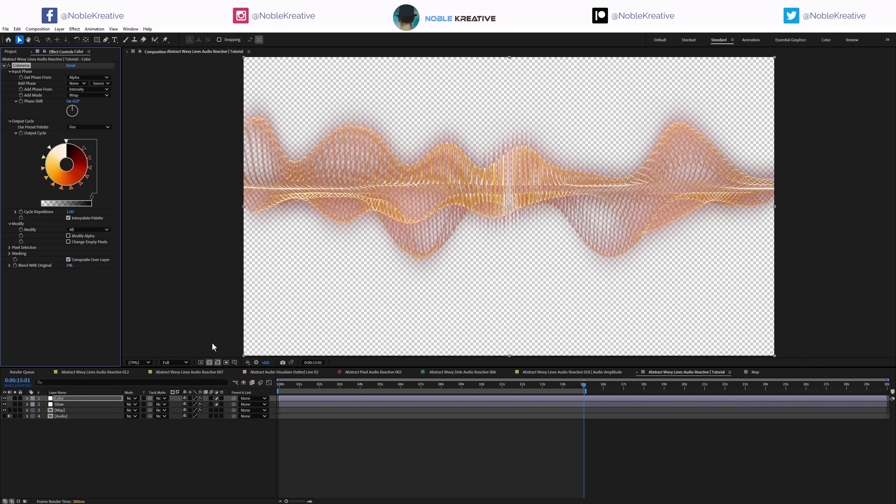
{"action": "left_click", "coordinate": [218, 362]}
{"action": "left_click", "coordinate": [209, 362]}
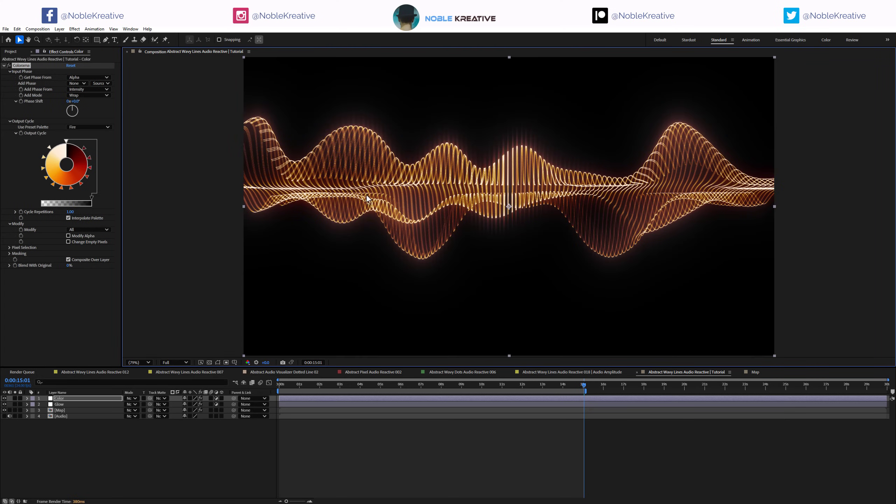
Step: Compare the coloring with Colorama's Composite Over Layer option turned off and back on
{"action": "left_click", "coordinate": [68, 260]}
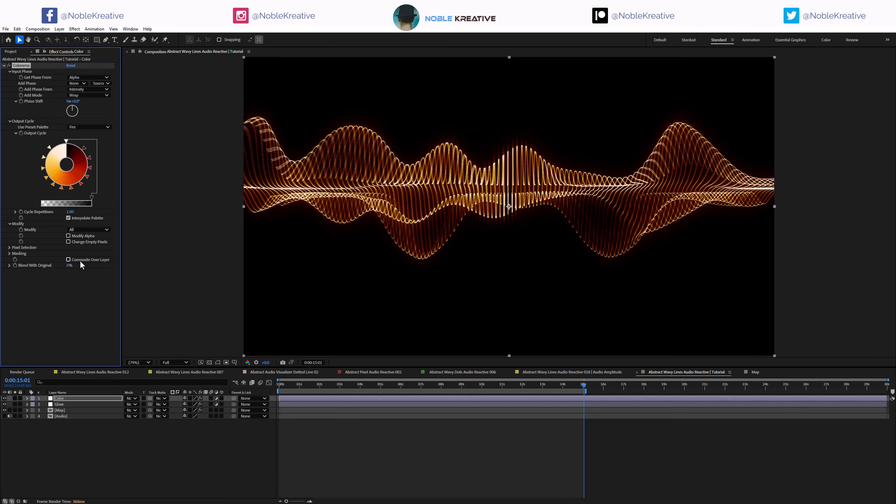
{"action": "left_click", "coordinate": [80, 261]}
{"action": "left_click", "coordinate": [80, 266]}
{"action": "left_click", "coordinate": [81, 266]}
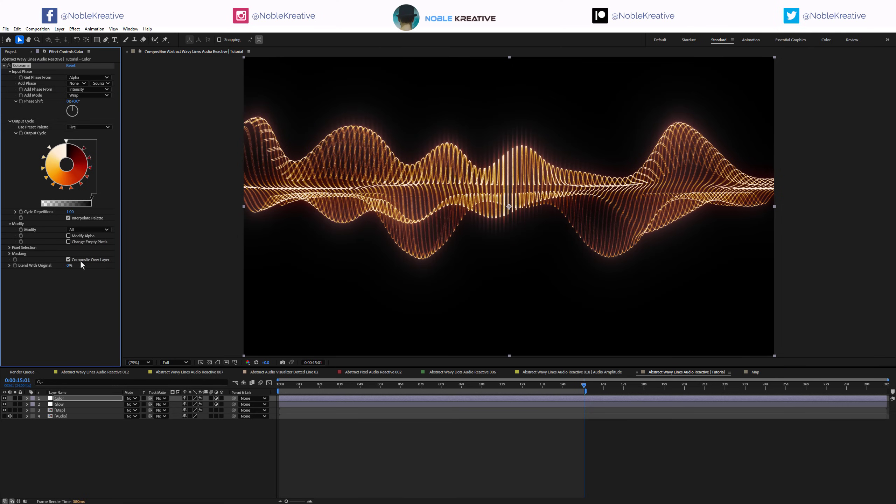
Step: Apply the Exposure effect to the Color adjustment layer and set its master exposure to 0.5
{"action": "left_click", "coordinate": [74, 396]}
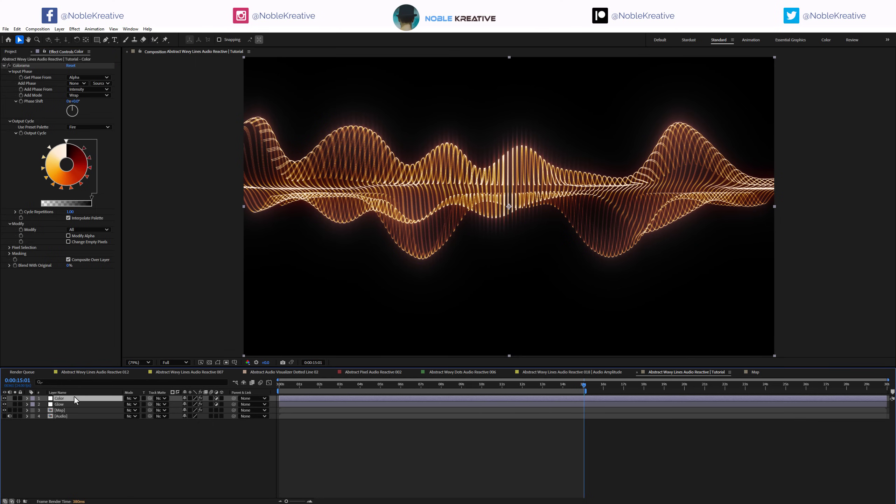
{"action": "key", "text": "ctrl+space"}
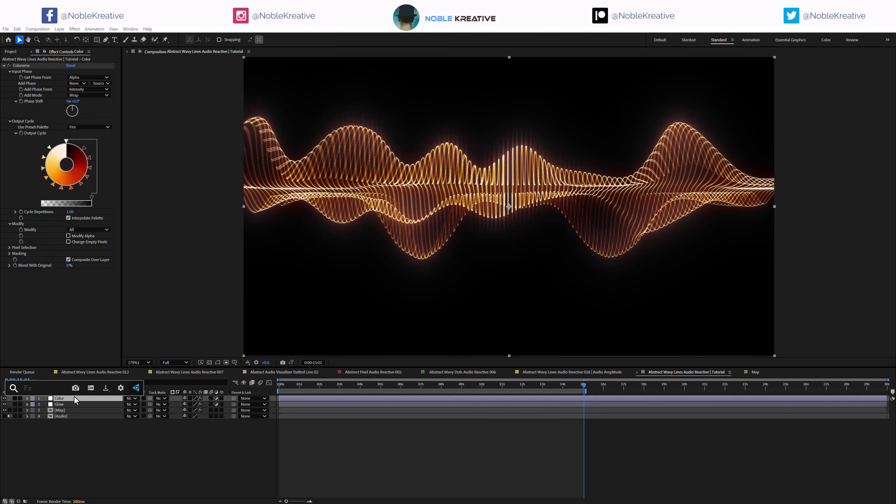
{"action": "type", "text": "expo"}
{"action": "key", "text": "Return"}
{"action": "left_click", "coordinate": [72, 289]}
{"action": "type", "text": "0.5"}
{"action": "key", "text": "Return"}
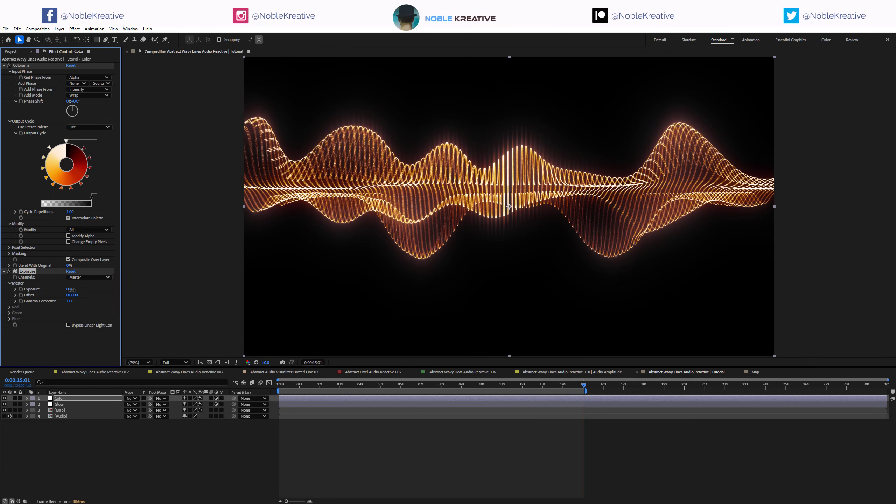
Step: Add the CC Toner effect to the Color layer and set its tones to Pentone
{"action": "key", "text": "ctrl+space"}
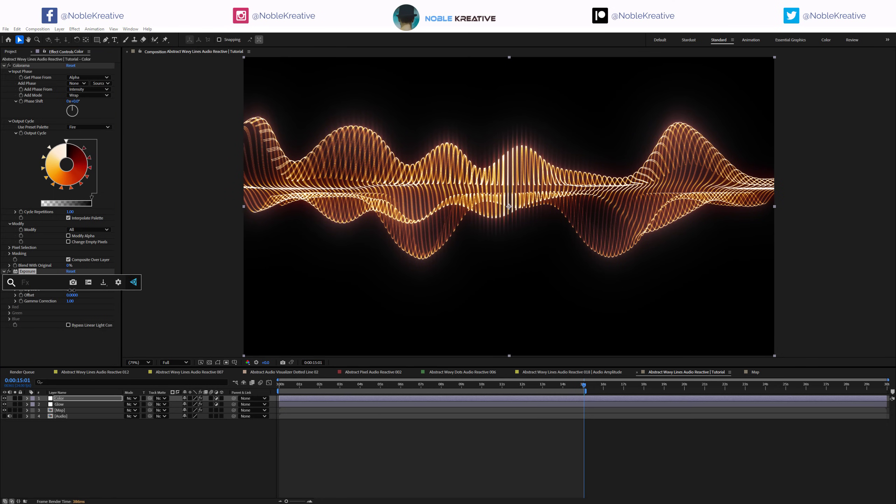
{"action": "type", "text": "cc toner"}
{"action": "key", "text": "Return"}
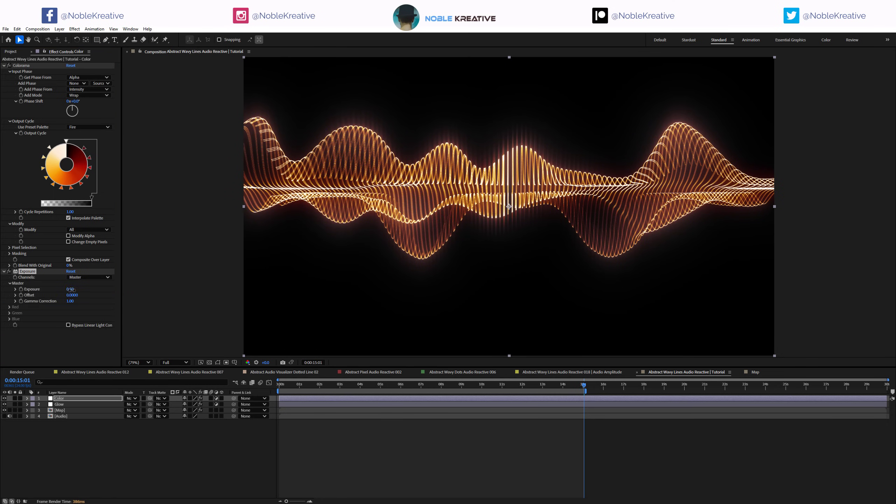
{"action": "left_click", "coordinate": [80, 328]}
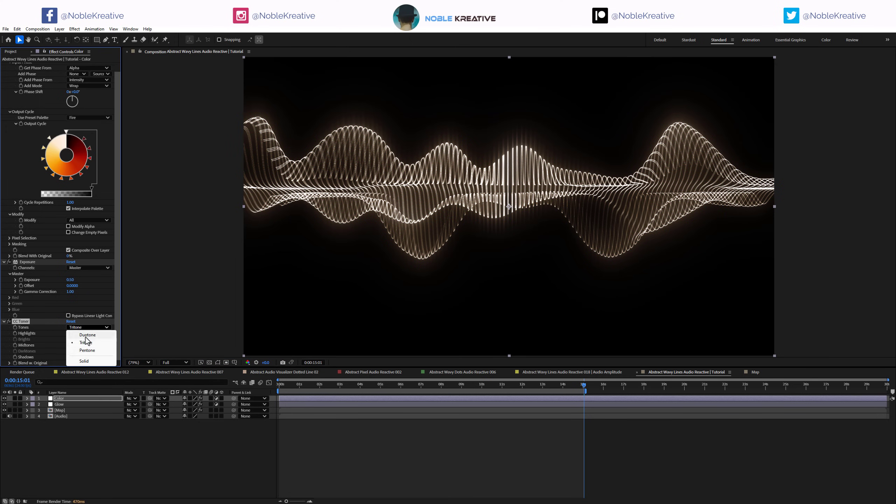
{"action": "left_click", "coordinate": [87, 351]}
Step: Change the hue of CC Toner's Darktones and Midtones colors to 200 degrees
{"action": "left_click", "coordinate": [70, 351]}
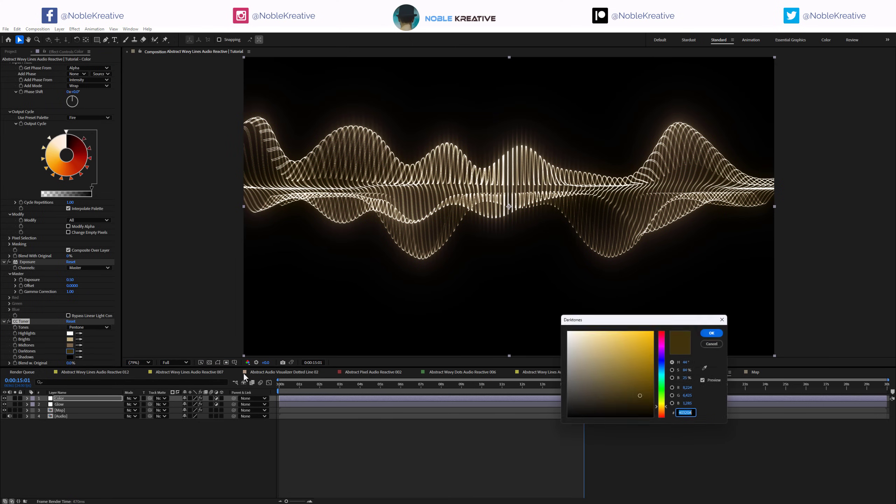
{"action": "left_click", "coordinate": [689, 362]}
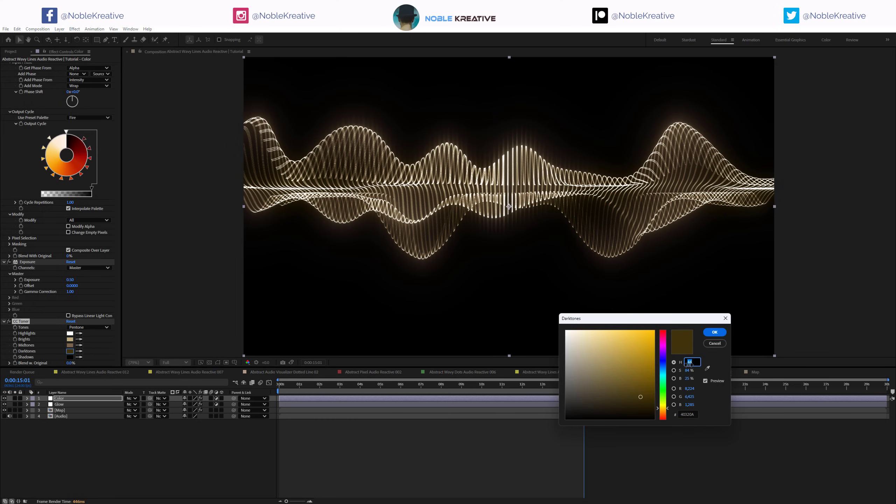
{"action": "type", "text": "200"}
{"action": "key", "text": "Return"}
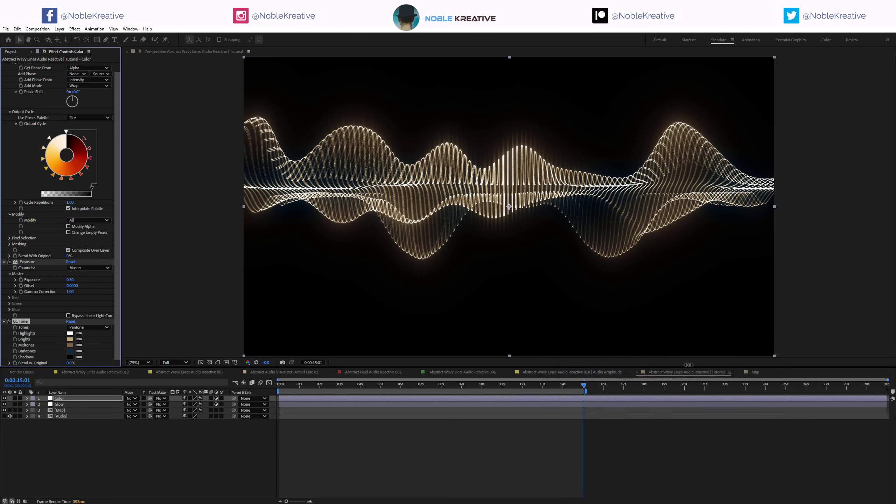
{"action": "left_click", "coordinate": [71, 345]}
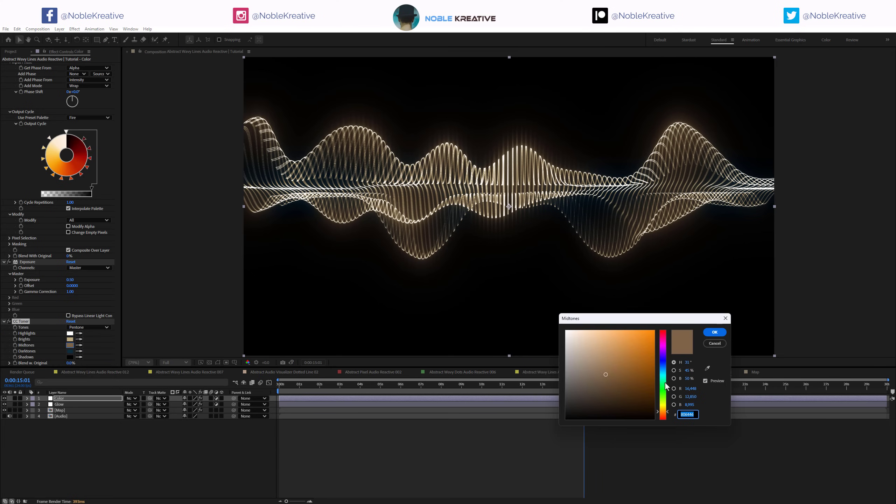
{"action": "left_click", "coordinate": [689, 363]}
{"action": "type", "text": "200"}
{"action": "key", "text": "Return"}
Step: Set CC Toner's Brights hue to 200 and its Highlights to a light blue with hue 200 and about 29% saturation
{"action": "left_click", "coordinate": [70, 339]}
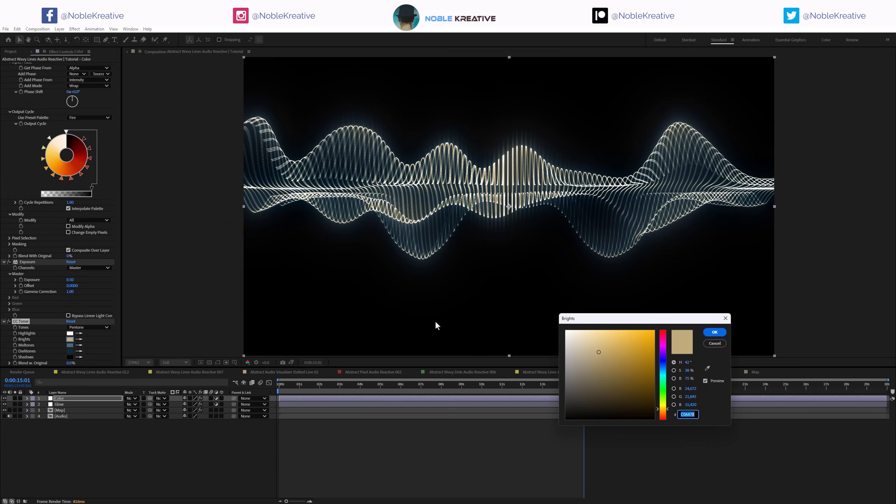
{"action": "left_click", "coordinate": [689, 362]}
{"action": "type", "text": "200"}
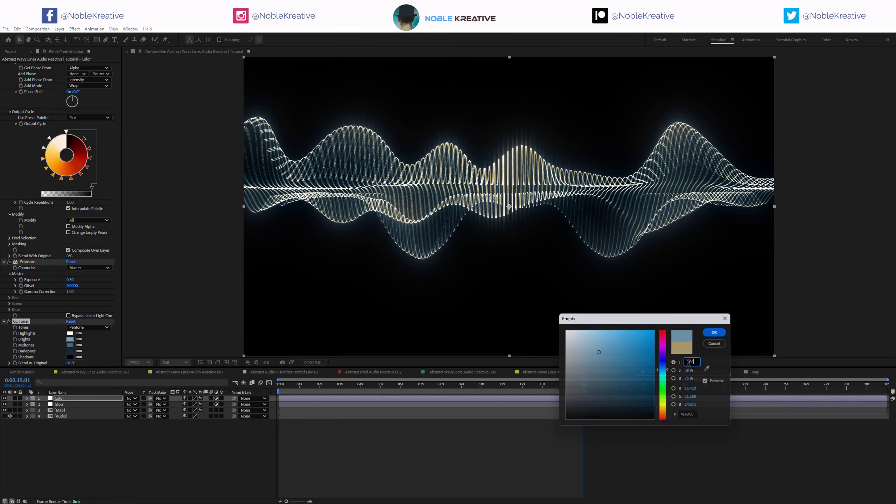
{"action": "key", "text": "Return"}
{"action": "left_click", "coordinate": [70, 334]}
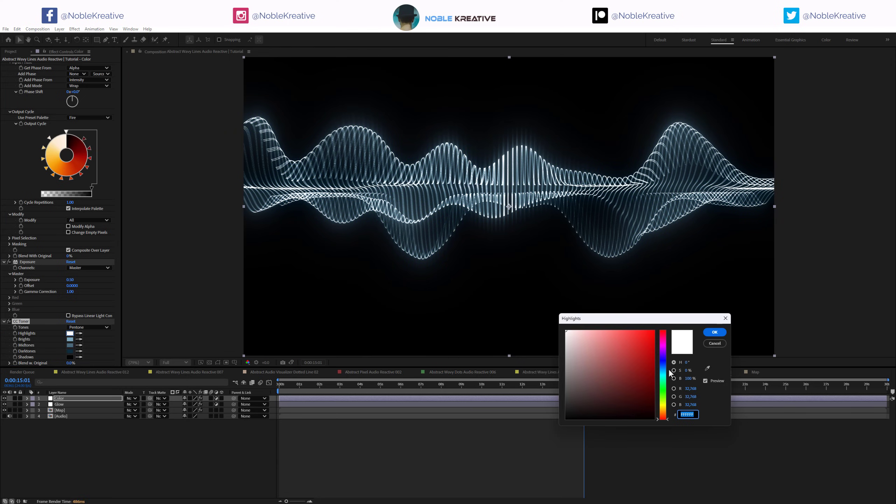
{"action": "left_click", "coordinate": [687, 363]}
{"action": "type", "text": "200"}
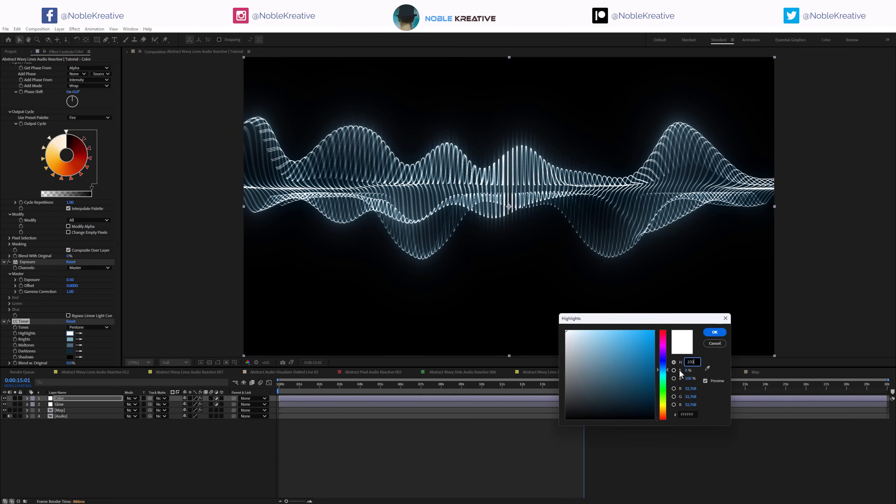
{"action": "left_click", "coordinate": [592, 330]}
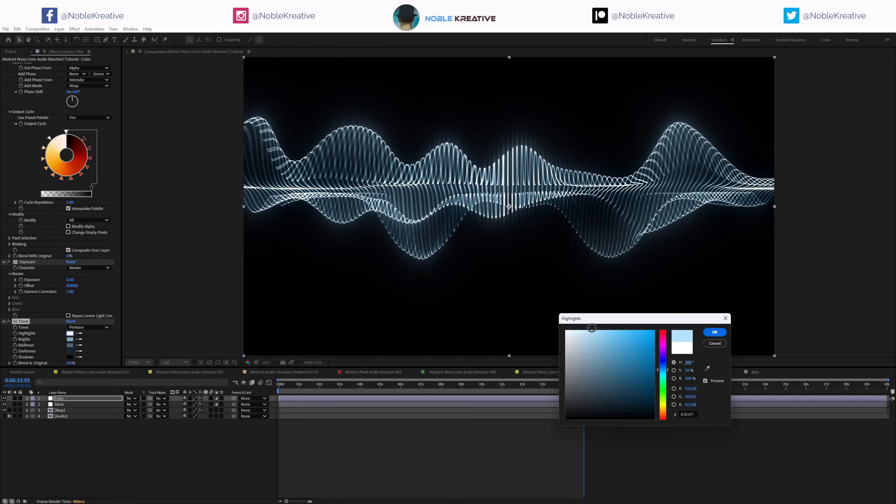
{"action": "left_click", "coordinate": [714, 334]}
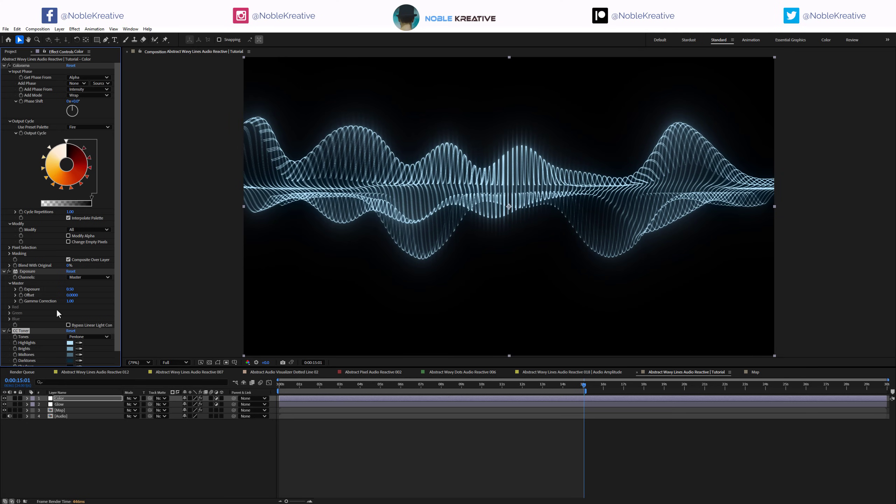
Step: Add a second Curves effect to the Map layer and place it directly after Camera Lens Blur
{"action": "left_click", "coordinate": [76, 410]}
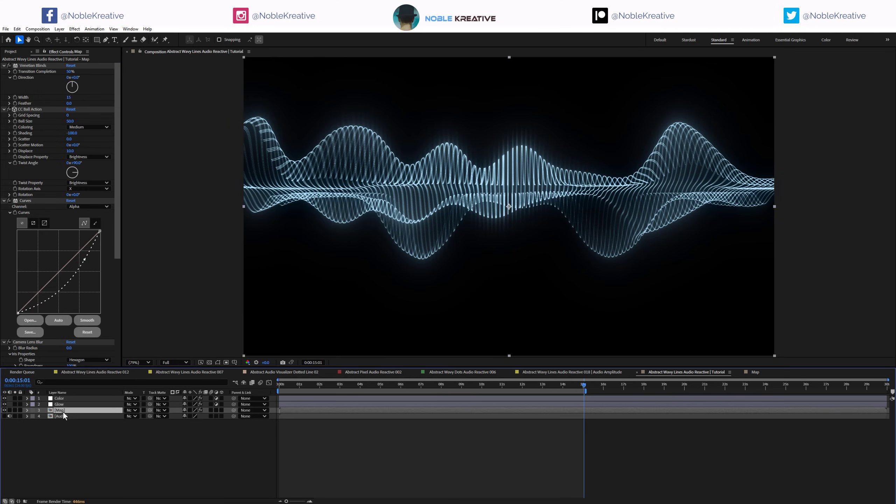
{"action": "scroll", "coordinate": [51, 263], "scroll_direction": "down", "scroll_amount": 5}
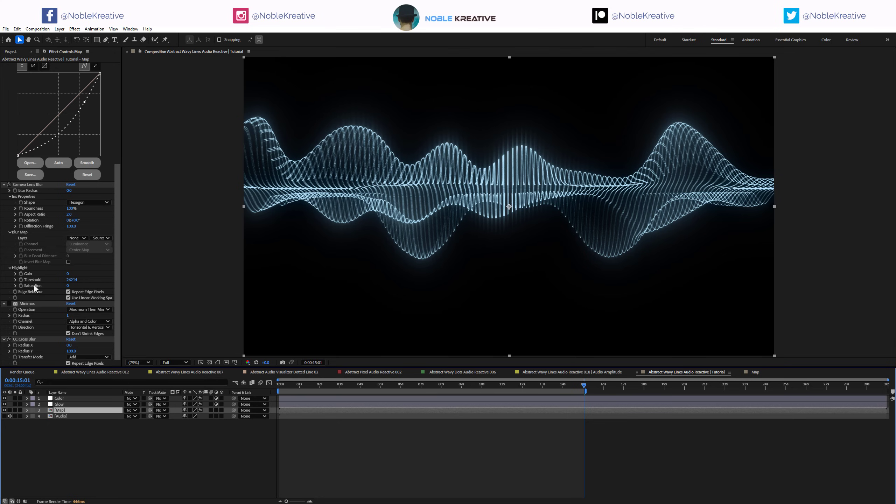
{"action": "key", "text": "ctrl+space"}
{"action": "type", "text": "cur"}
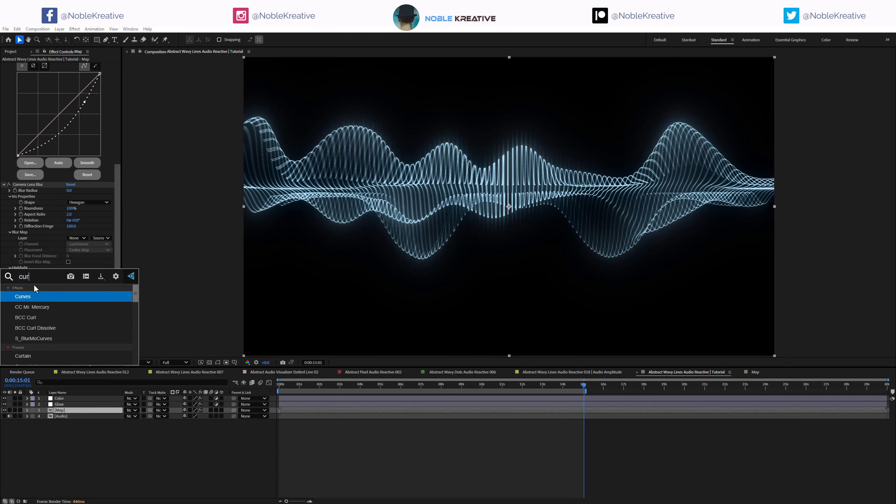
{"action": "key", "text": "Return"}
{"action": "left_click_drag", "start_coordinate": [31, 227], "coordinate": [28, 161]}
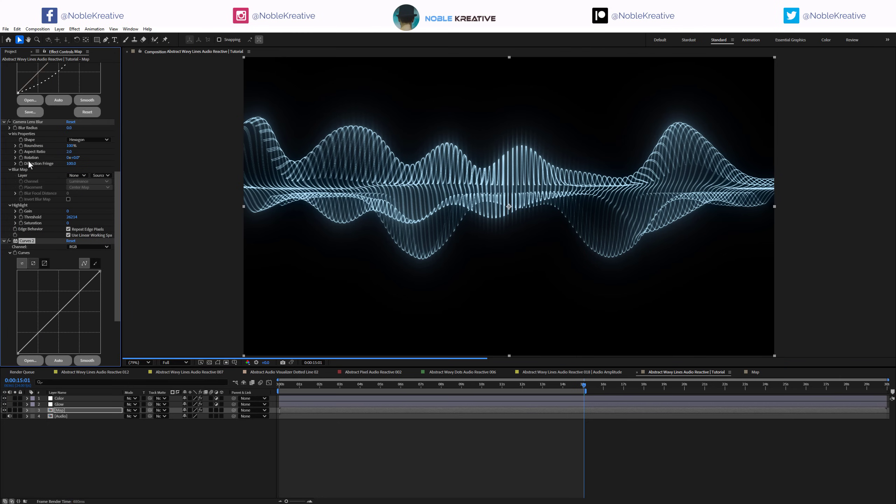
Step: Raise the second Curves effect's RGB curve steeply and bend its Alpha curve downward
{"action": "mouse_move", "coordinate": [66, 303]}
{"action": "left_mouse_down"}
{"action": "mouse_move", "coordinate": [39, 283]}
{"action": "mouse_move", "coordinate": [81, 312]}
{"action": "left_mouse_up"}
{"action": "left_click", "coordinate": [83, 247]}
{"action": "left_click", "coordinate": [84, 285]}
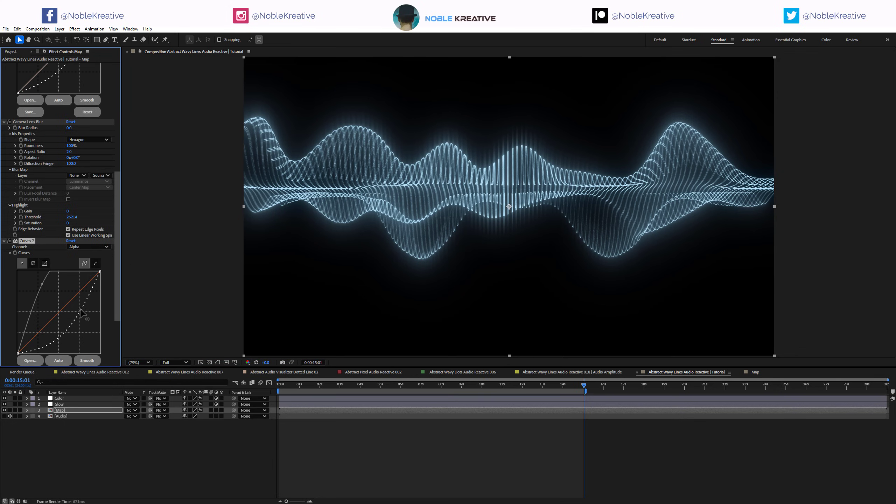
Step: Bend the first Curves effect's Alpha curve further down and readjust the curve in the second Curves effect
{"action": "scroll", "coordinate": [52, 173], "scroll_direction": "up", "scroll_amount": 5}
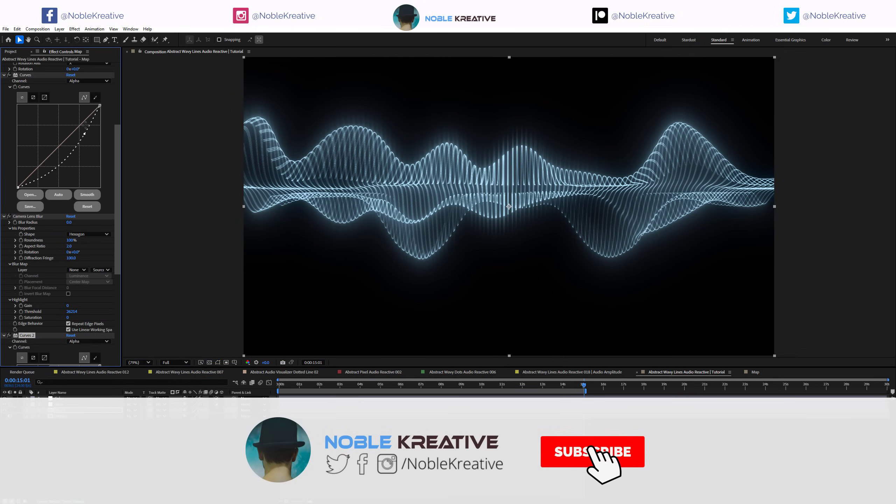
{"action": "left_click_drag", "start_coordinate": [84, 124], "coordinate": [86, 136]}
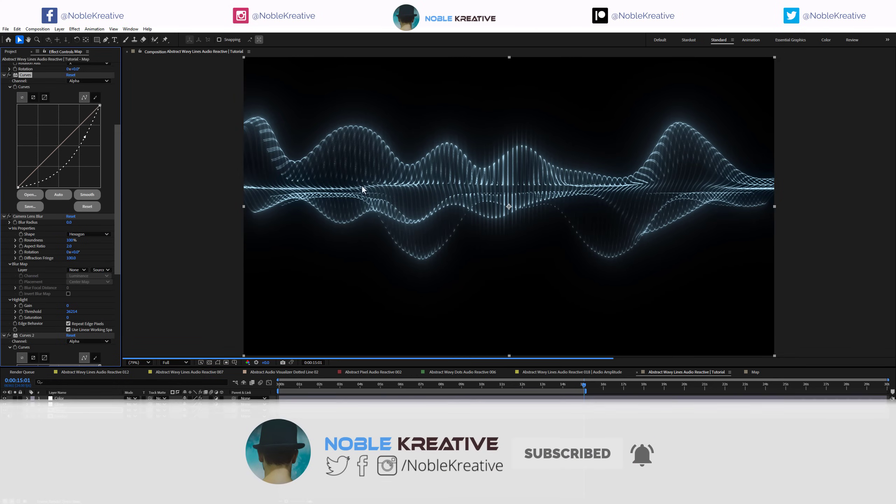
{"action": "scroll", "coordinate": [53, 308], "scroll_direction": "down", "scroll_amount": 5}
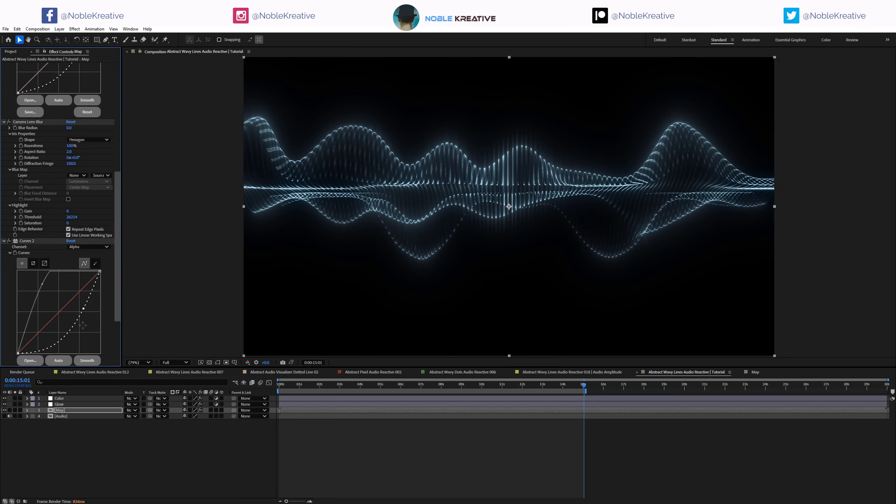
{"action": "left_click_drag", "start_coordinate": [84, 309], "coordinate": [34, 282]}
Step: Duplicate the Glow adjustment layer, move the copy above the Color layer, and set its blending mode to Soft Light
{"action": "left_click", "coordinate": [67, 406]}
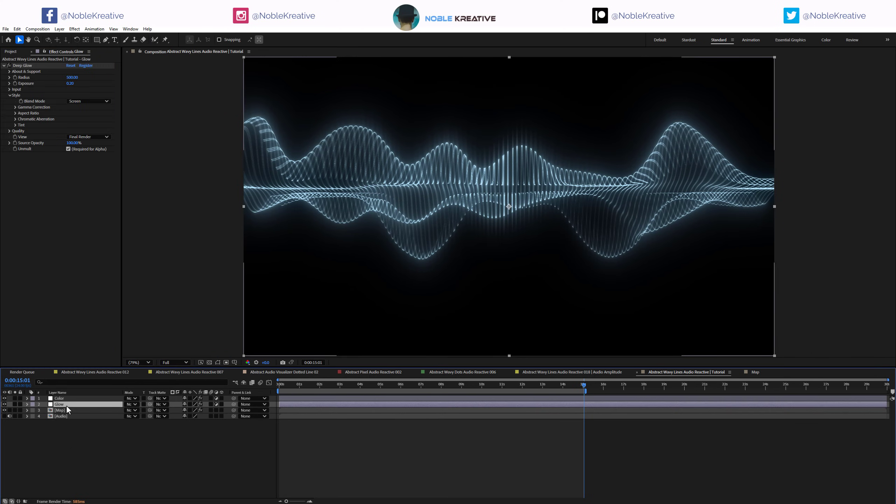
{"action": "key", "text": "ctrl+d"}
{"action": "left_click_drag", "start_coordinate": [65, 406], "coordinate": [68, 396]}
{"action": "left_click", "coordinate": [130, 398]}
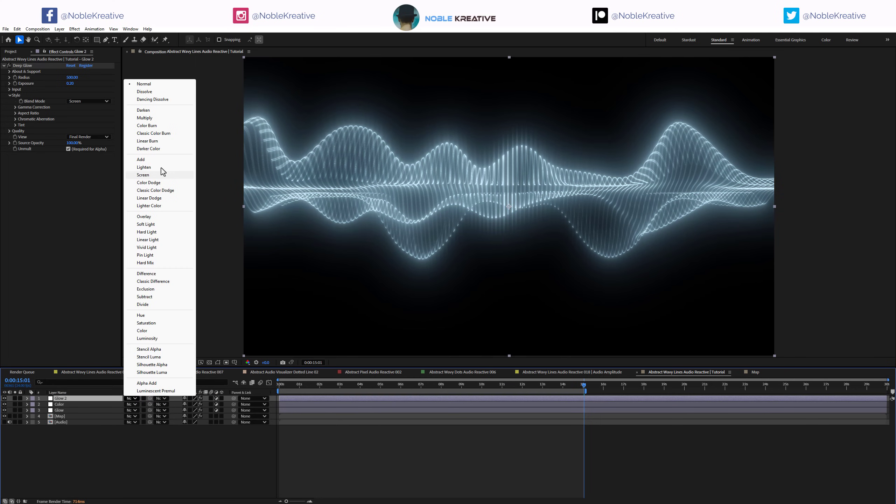
{"action": "left_click", "coordinate": [155, 224]}
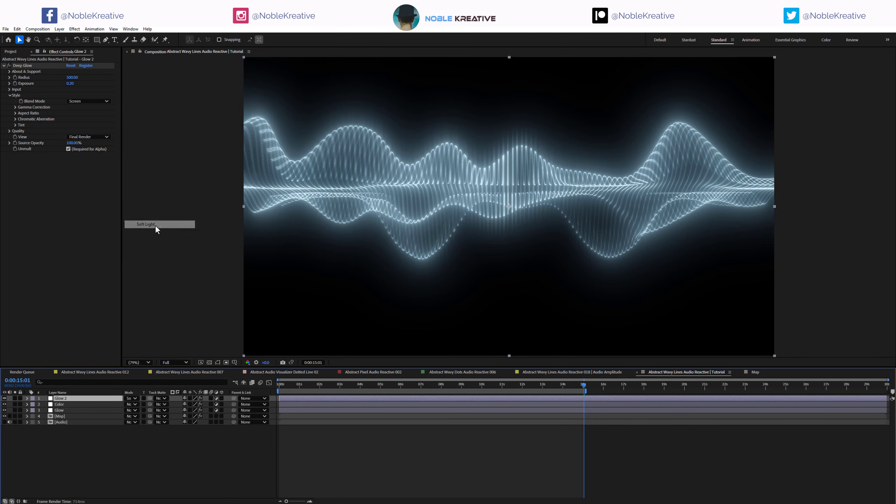
Step: Set the Deep Glow radius on the Glow 2 layer to 200
{"action": "left_click", "coordinate": [72, 78]}
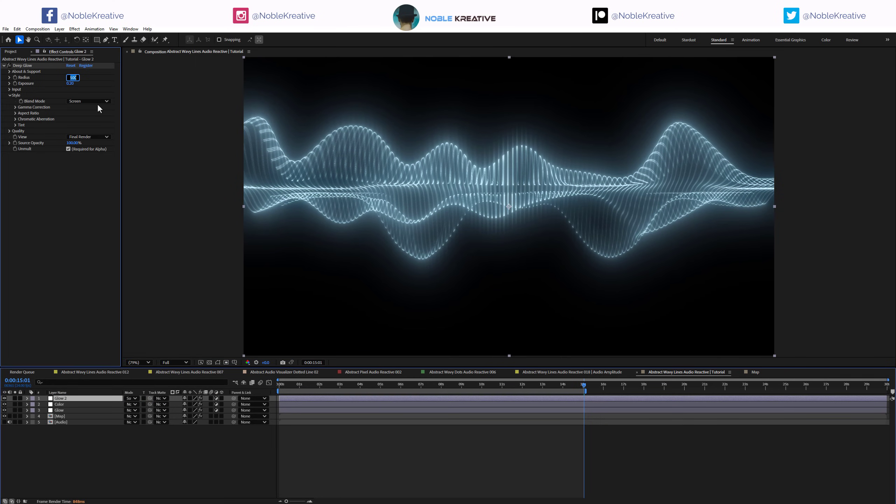
{"action": "type", "text": "200"}
{"action": "key", "text": "Return"}
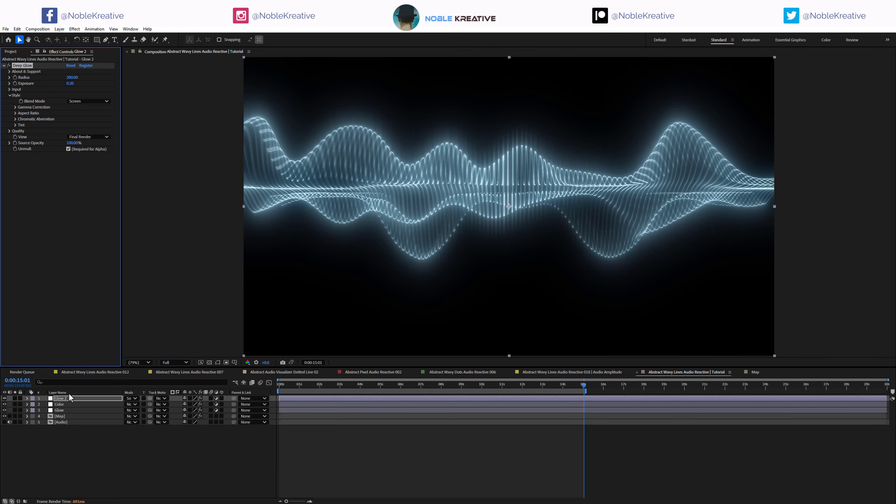
Step: Change the Deep Glow blend mode on the original Glow layer to Add
{"action": "left_click", "coordinate": [71, 410]}
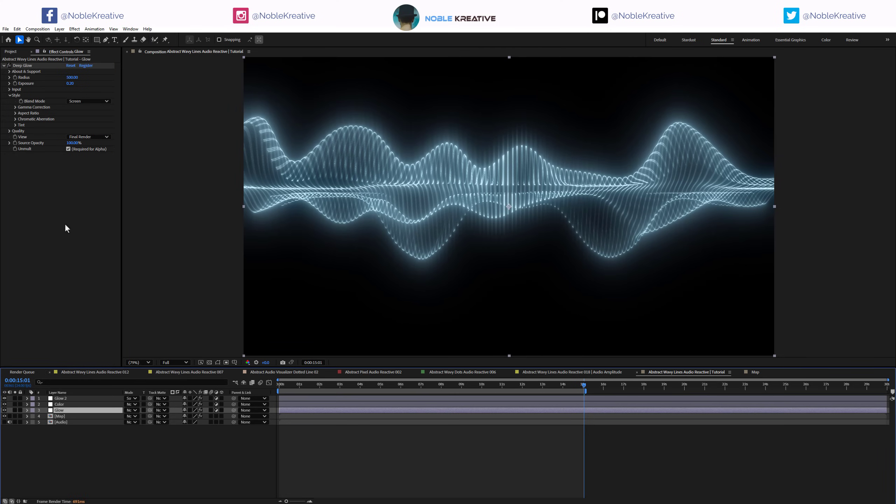
{"action": "left_click", "coordinate": [88, 101]}
{"action": "left_click", "coordinate": [88, 116]}
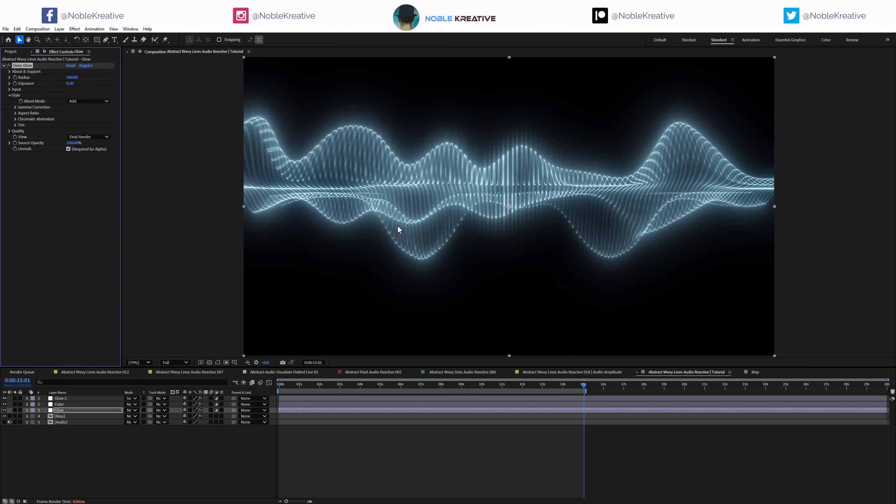
Step: On the Color layer, turn off Colorama's Composite Over Layer option, disabling CC Toner temporarily to compare the colors
{"action": "left_click", "coordinate": [69, 405]}
{"action": "left_click", "coordinate": [9, 331]}
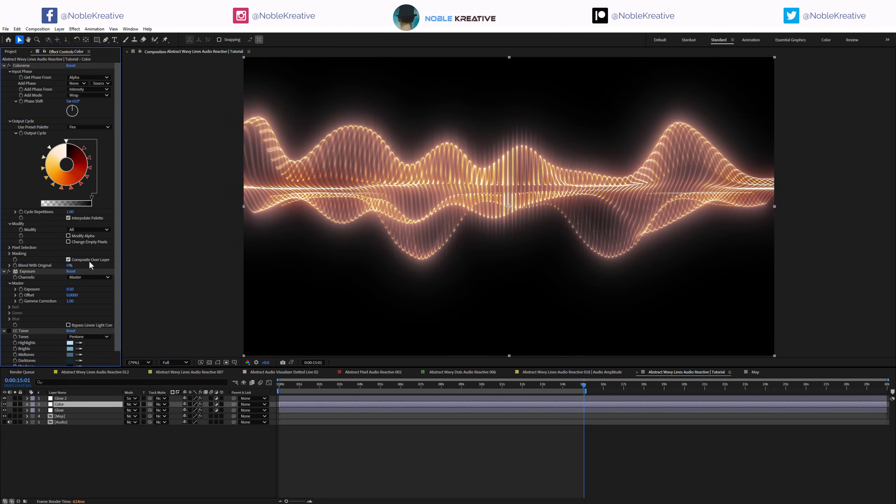
{"action": "left_click", "coordinate": [80, 260]}
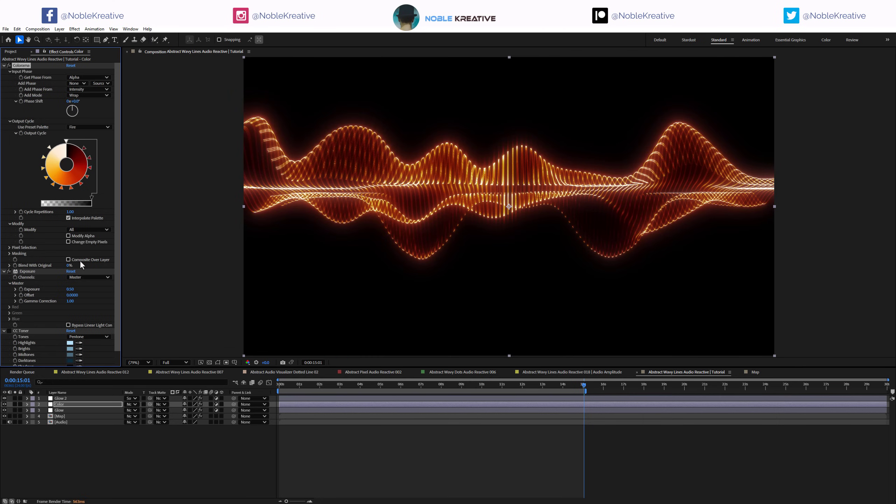
{"action": "left_click", "coordinate": [10, 332]}
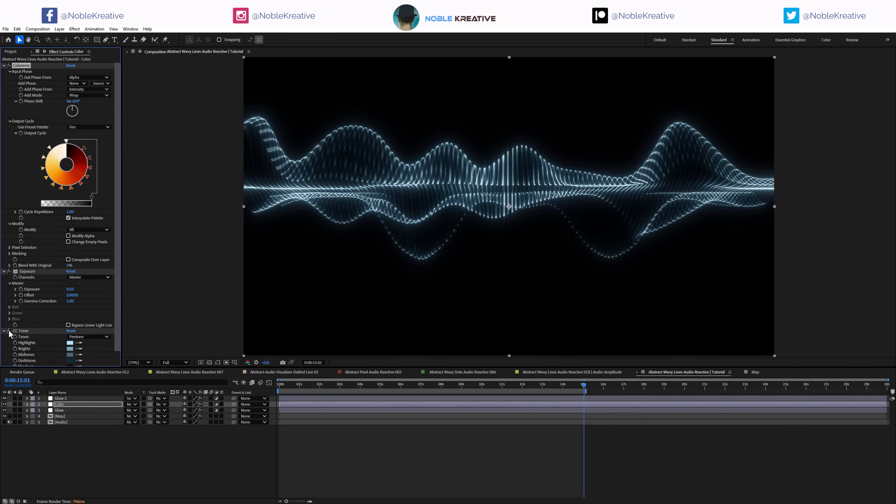
{"action": "left_click", "coordinate": [10, 332]}
{"action": "left_click", "coordinate": [10, 332]}
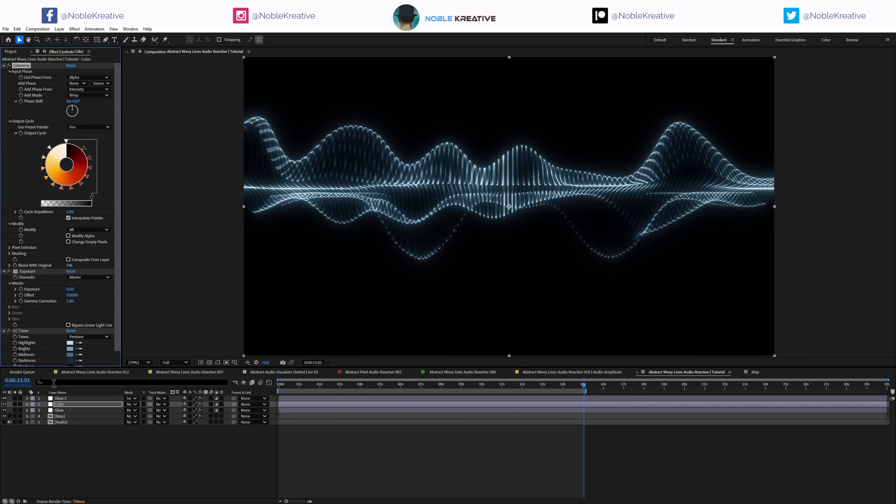
Step: Try a CC Ball Action ball size of 70 on the Map layer and set it back to 50
{"action": "left_click", "coordinate": [66, 417]}
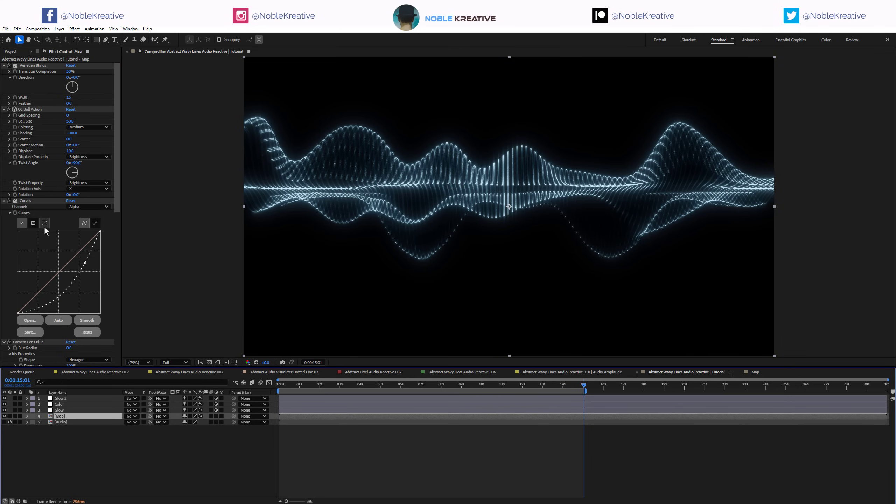
{"action": "left_click", "coordinate": [70, 122]}
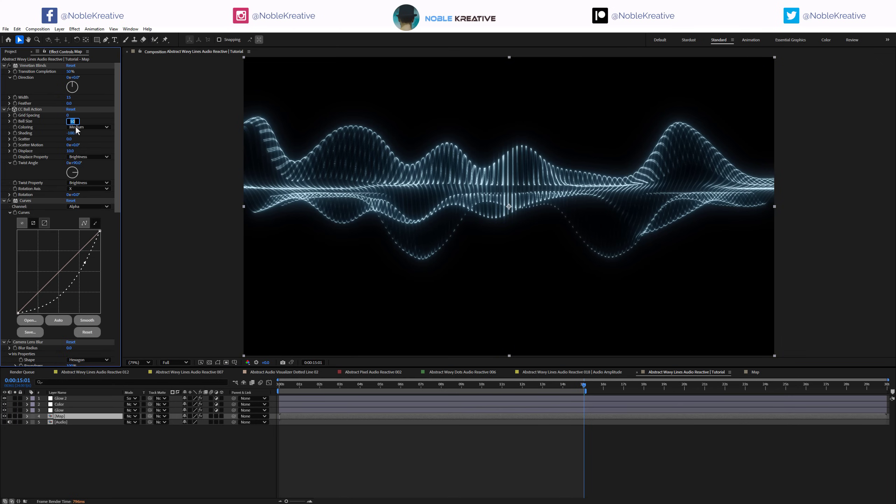
{"action": "type", "text": "70"}
{"action": "key", "text": "Return"}
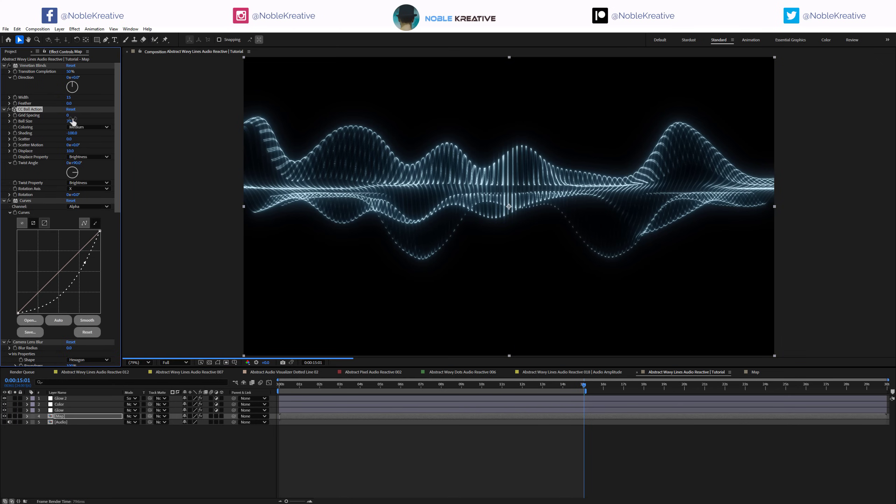
{"action": "left_click", "coordinate": [70, 121]}
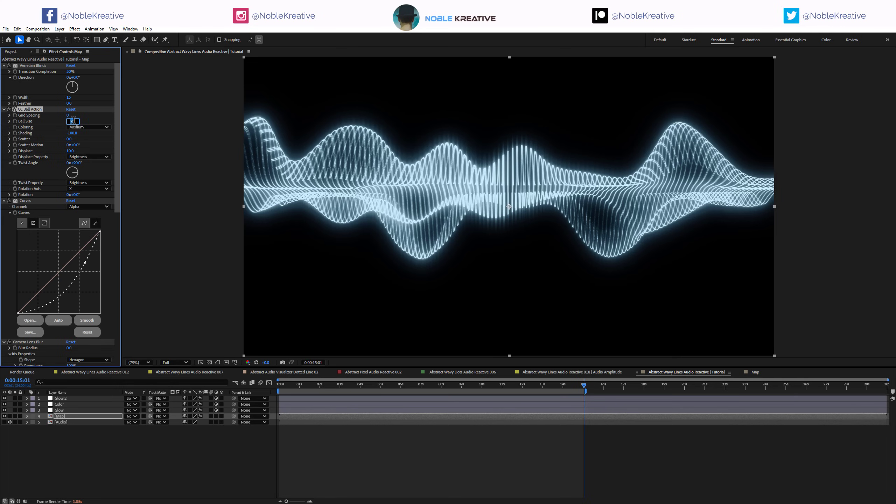
{"action": "type", "text": "50"}
{"action": "key", "text": "Return"}
Step: Try the Crisp coloring in the Map layer's CC Ball Action and settle on Smooth
{"action": "left_click", "coordinate": [85, 127]}
{"action": "left_click", "coordinate": [84, 135]}
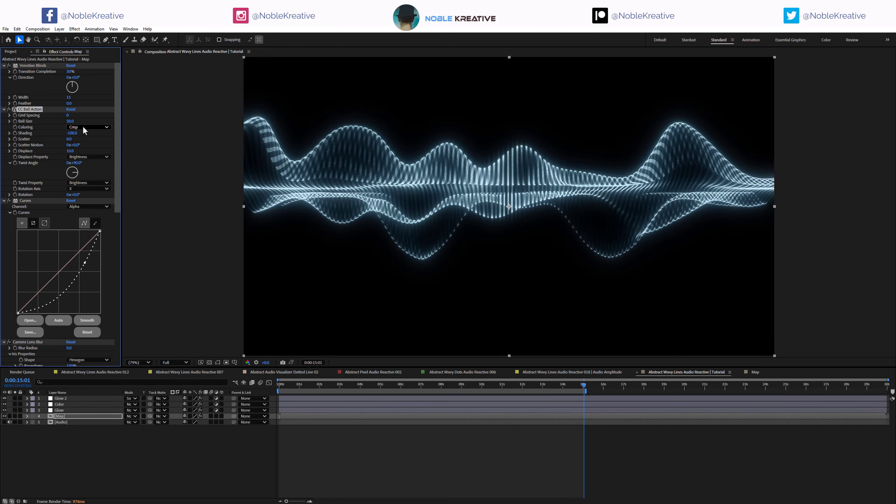
{"action": "left_click", "coordinate": [82, 126]}
{"action": "left_click", "coordinate": [75, 132]}
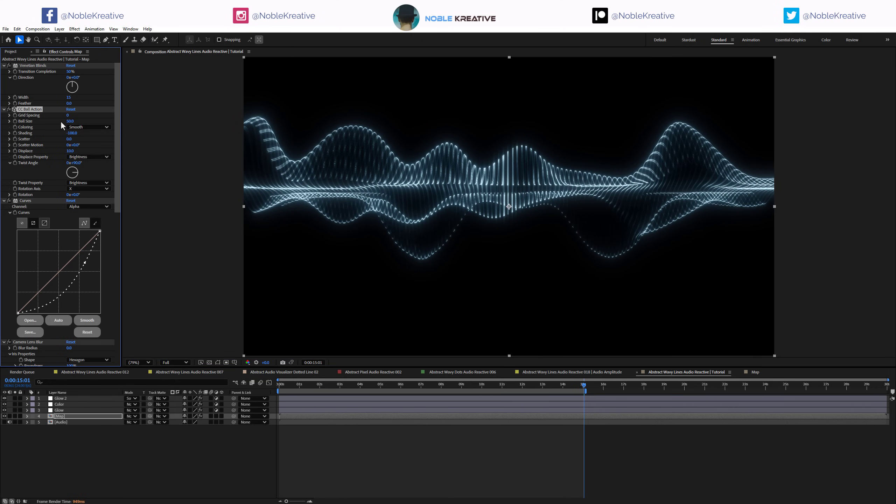
Step: Set the Map layer's Venetian Blinds transition completion to 60%
{"action": "left_click", "coordinate": [71, 72]}
{"action": "type", "text": "60"}
{"action": "key", "text": "Return"}
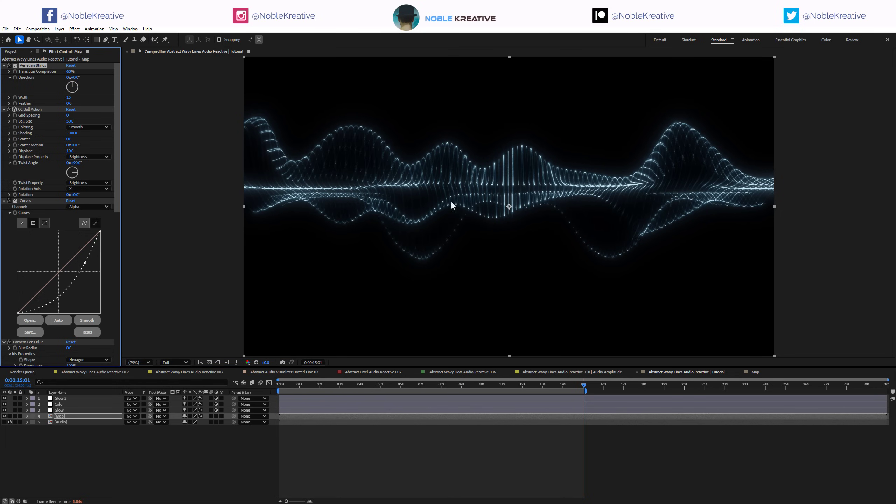
Step: Add a new adjustment layer above Glow 2 and name it Look
{"action": "left_click", "coordinate": [75, 398]}
{"action": "key", "text": "ctrl+alt+y"}
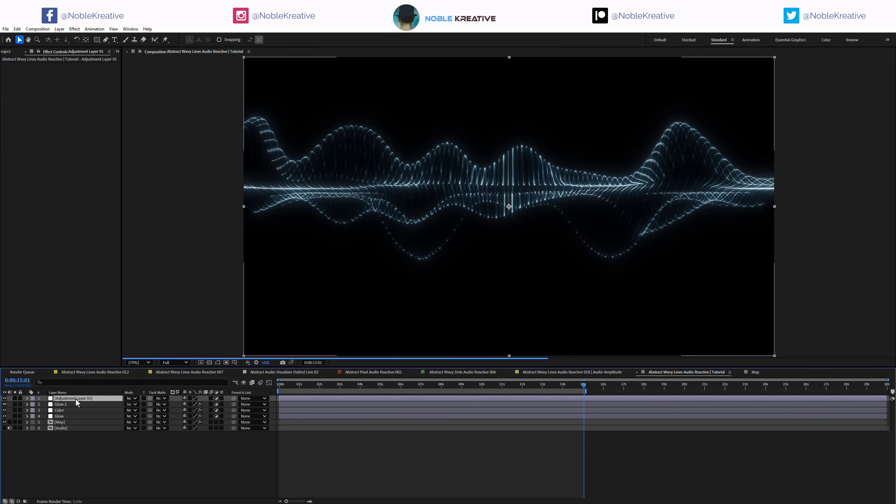
{"action": "key", "text": "Return"}
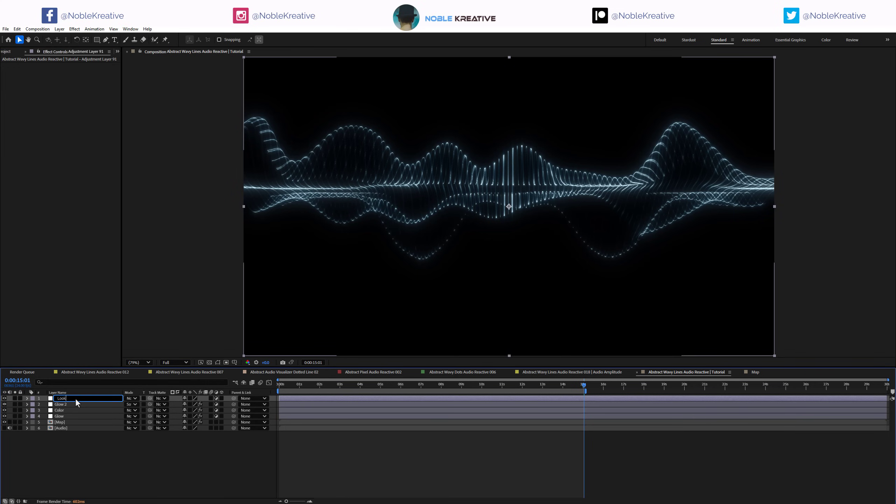
{"action": "key", "text": "Return"}
Step: Apply Lumetri Color to the Look layer and choose the SL NOIR TRI-X creative look
{"action": "key", "text": "ctrl+space"}
{"action": "type", "text": "lum"}
{"action": "key", "text": "Down"}
{"action": "key", "text": "Return"}
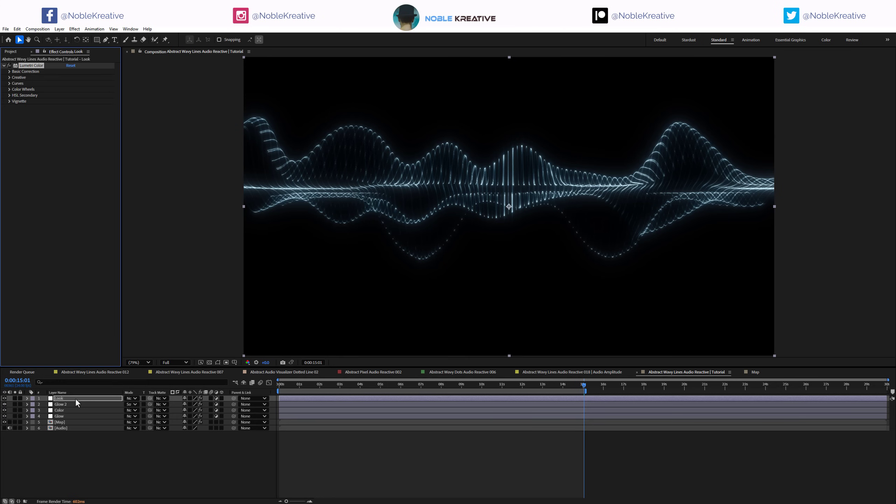
{"action": "left_click", "coordinate": [10, 78]}
{"action": "left_click", "coordinate": [88, 89]}
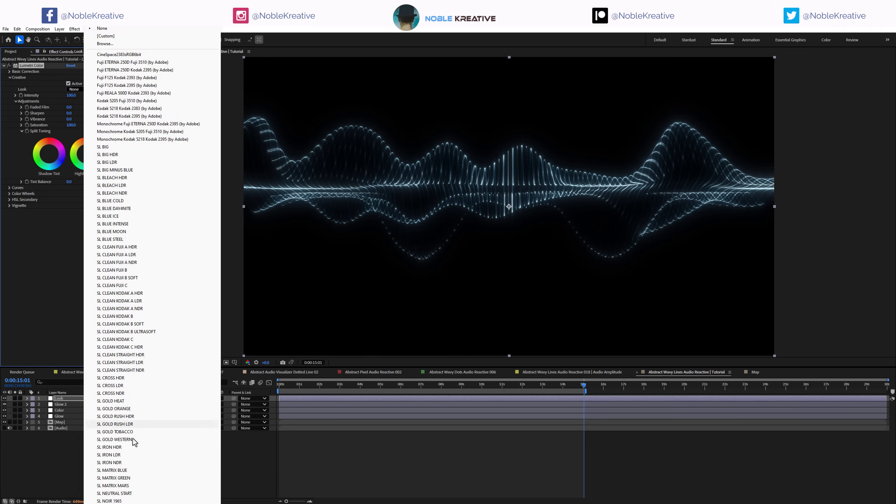
{"action": "scroll", "coordinate": [133, 503], "scroll_direction": "down", "scroll_amount": 4}
{"action": "scroll", "coordinate": [133, 498], "scroll_direction": "down", "scroll_amount": 2}
{"action": "left_click", "coordinate": [117, 496]}
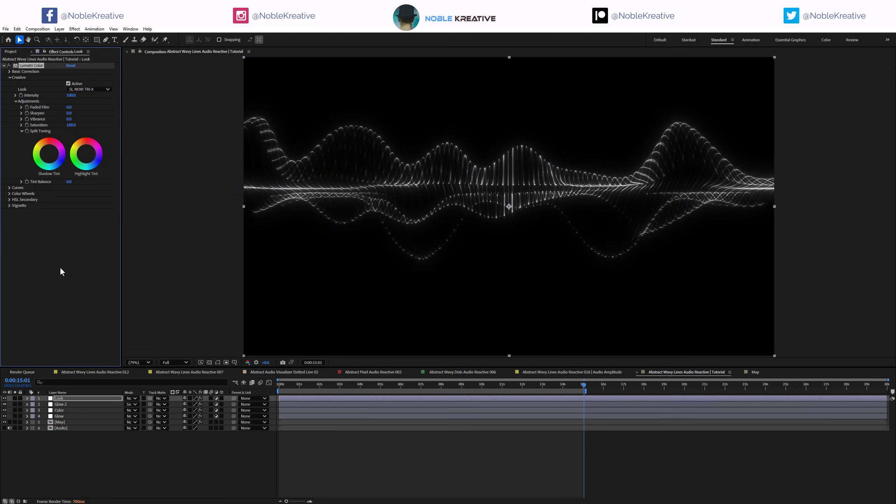
Step: Add a Sharpen effect to the Look layer with a sharpen amount of 10
{"action": "key", "text": "ctrl+space"}
{"action": "type", "text": "shar"}
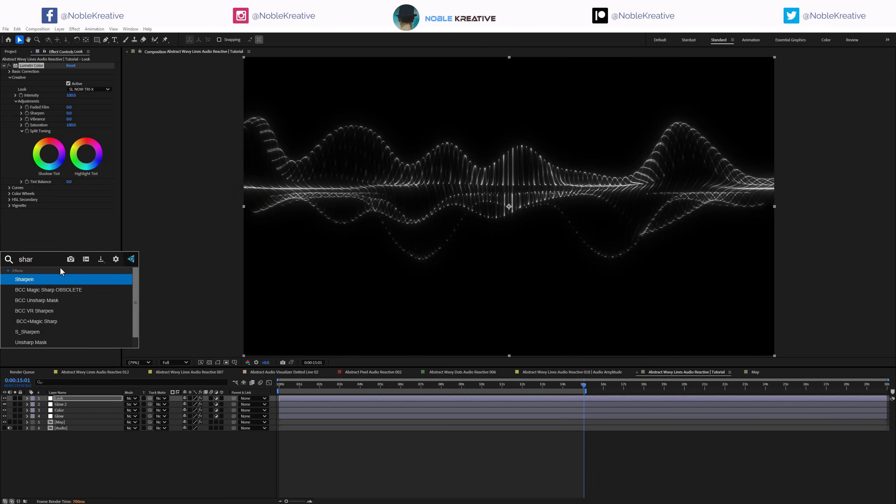
{"action": "key", "text": "Return"}
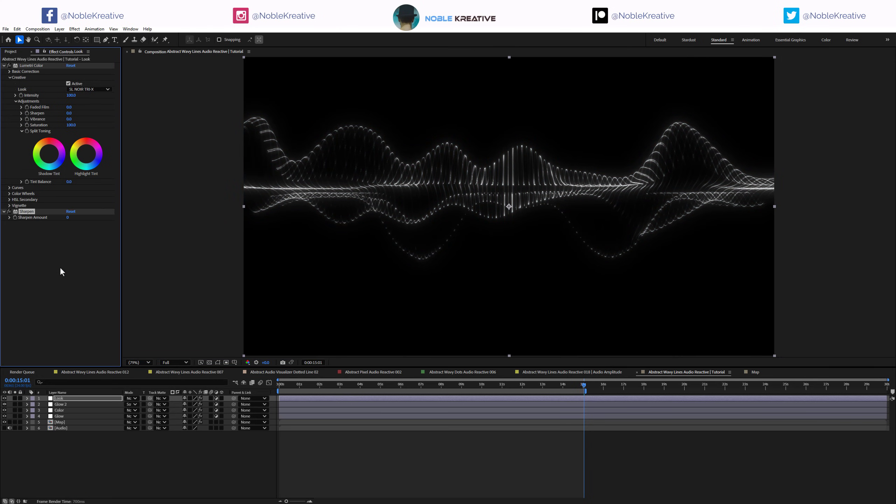
{"action": "left_click", "coordinate": [68, 218]}
{"action": "type", "text": "9"}
{"action": "key", "text": "Return"}
Step: Add a Noise effect to the Look layer with the amount of noise set to 3%
{"action": "key", "text": "ctrl+space"}
{"action": "type", "text": "nol"}
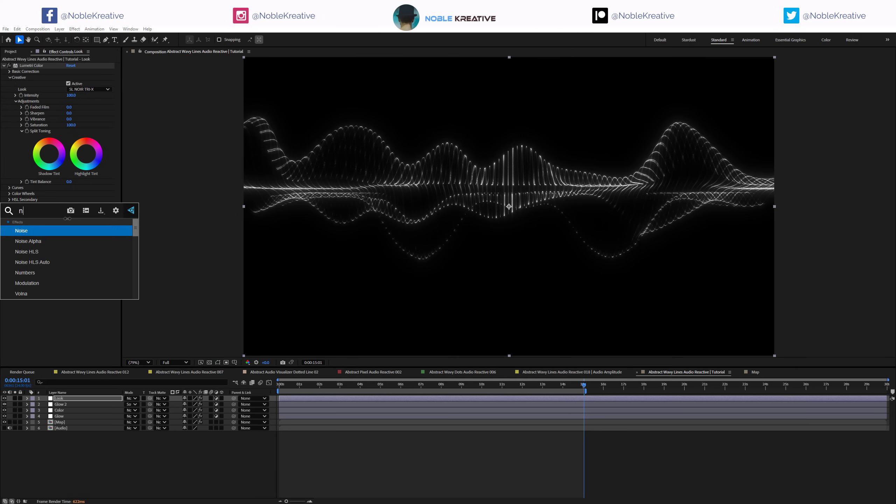
{"action": "key", "text": "BackSpace"}
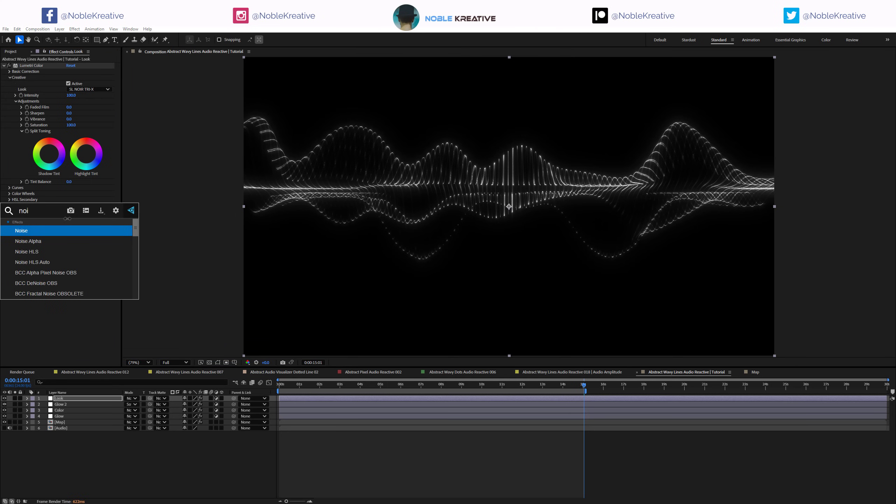
{"action": "key", "text": "Return"}
{"action": "left_click", "coordinate": [70, 229]}
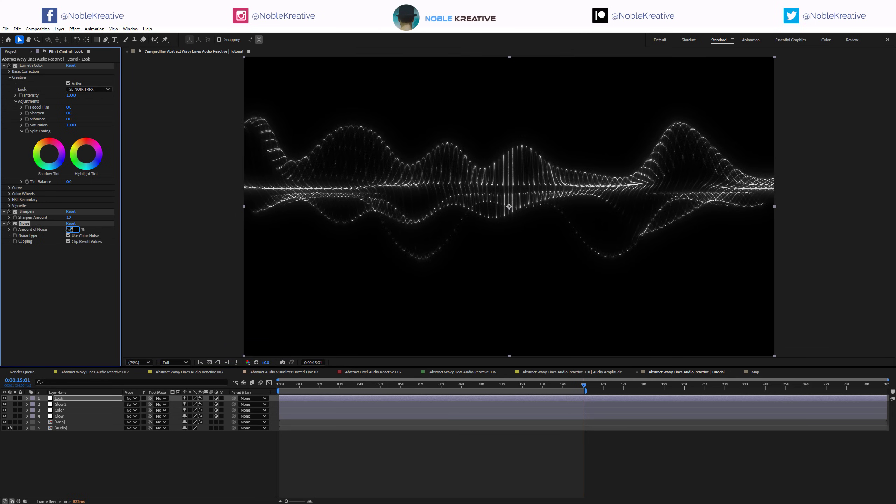
{"action": "type", "text": "3"}
{"action": "key", "text": "Return"}
Step: Go to 0:00:05:22 and slightly raise the Alpha curve in the Map layer's first Curves effect
{"action": "left_click_drag", "start_coordinate": [493, 381], "coordinate": [399, 388]}
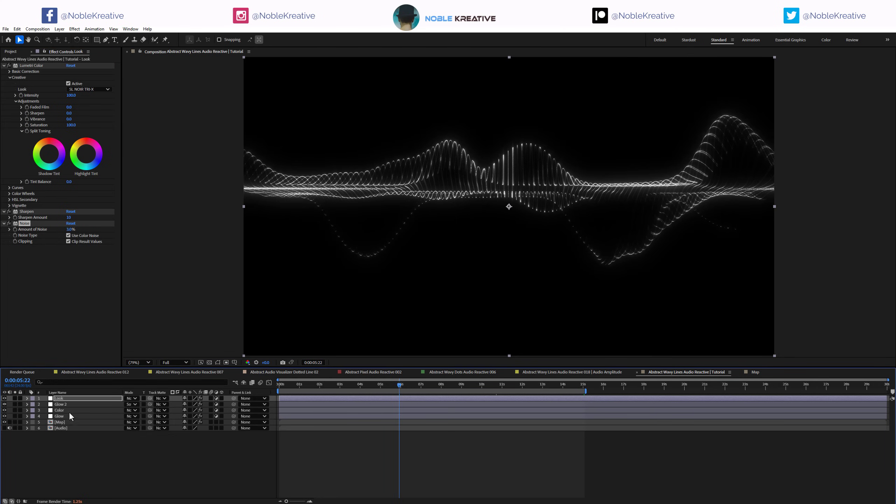
{"action": "left_click", "coordinate": [74, 422]}
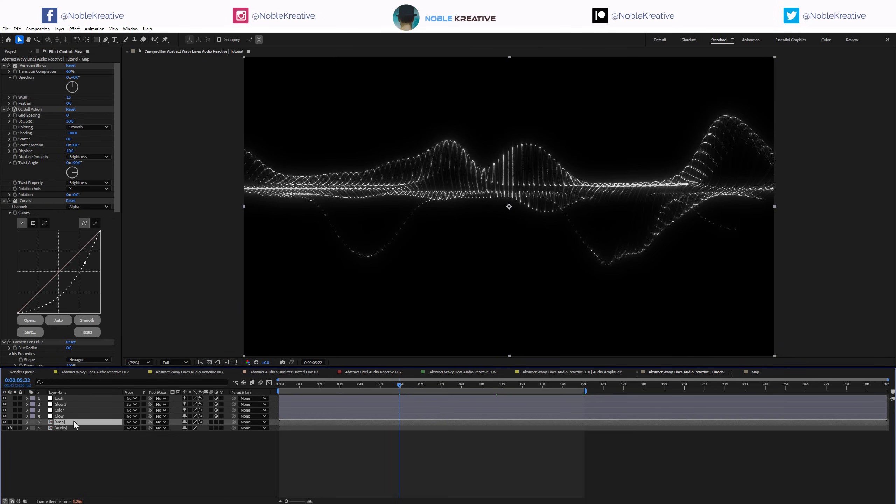
{"action": "scroll", "coordinate": [67, 217], "scroll_direction": "down", "scroll_amount": 5}
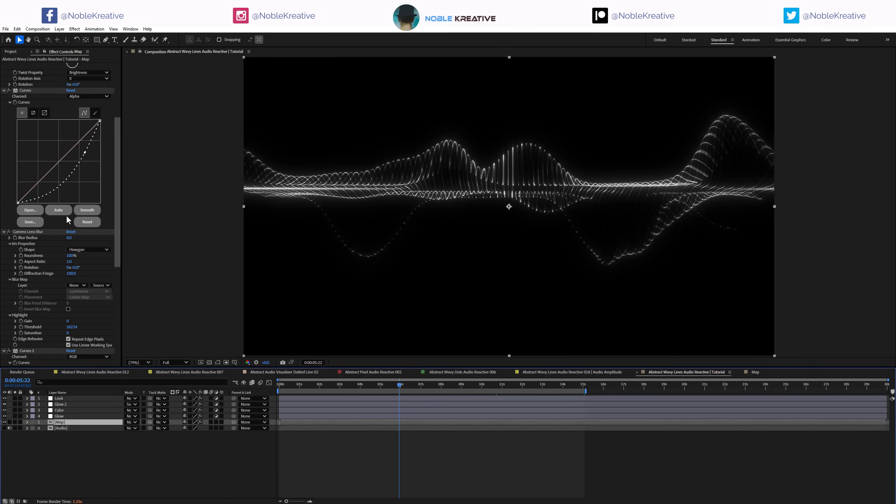
{"action": "left_click", "coordinate": [85, 152]}
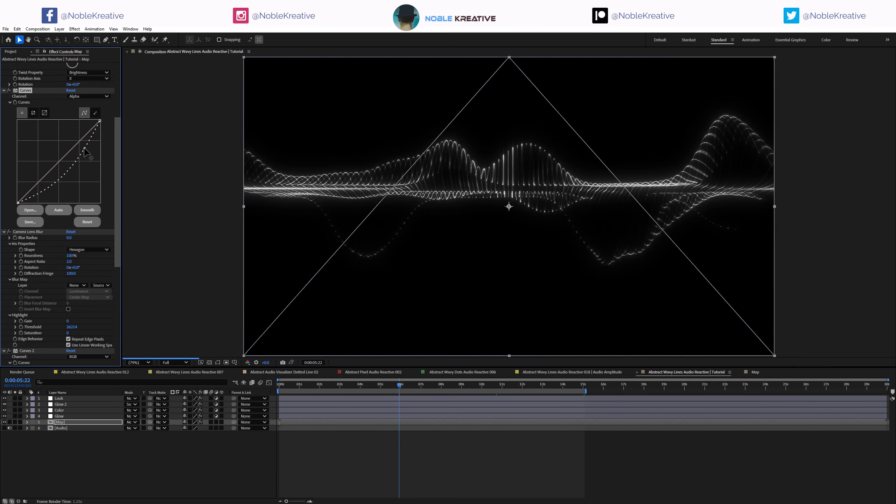
Step: In the Map layer's Curves 2 effect, raise the Alpha curve slightly and make the RGB curve steeper
{"action": "scroll", "coordinate": [63, 302], "scroll_direction": "down", "scroll_amount": 6}
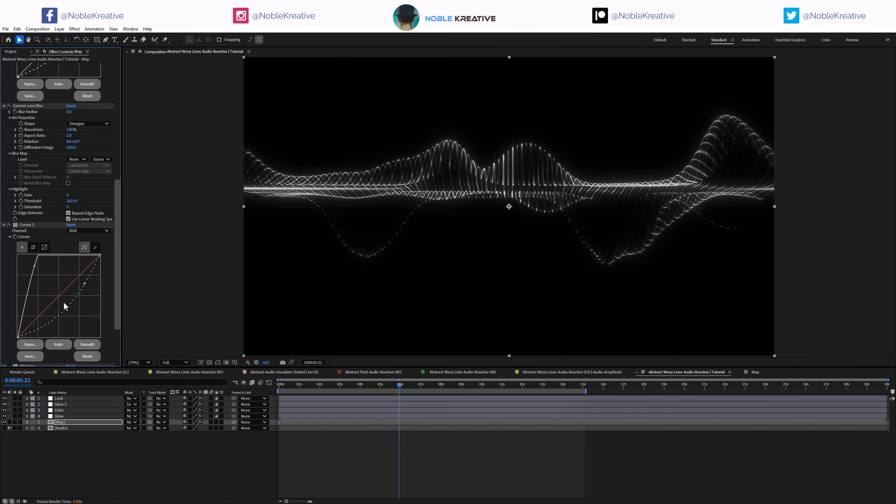
{"action": "left_click", "coordinate": [84, 282]}
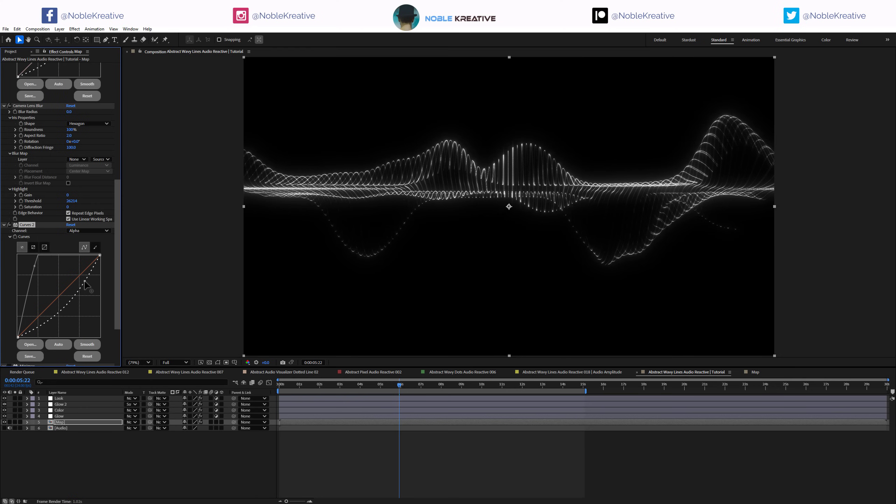
{"action": "left_click_drag", "start_coordinate": [35, 266], "coordinate": [26, 261]}
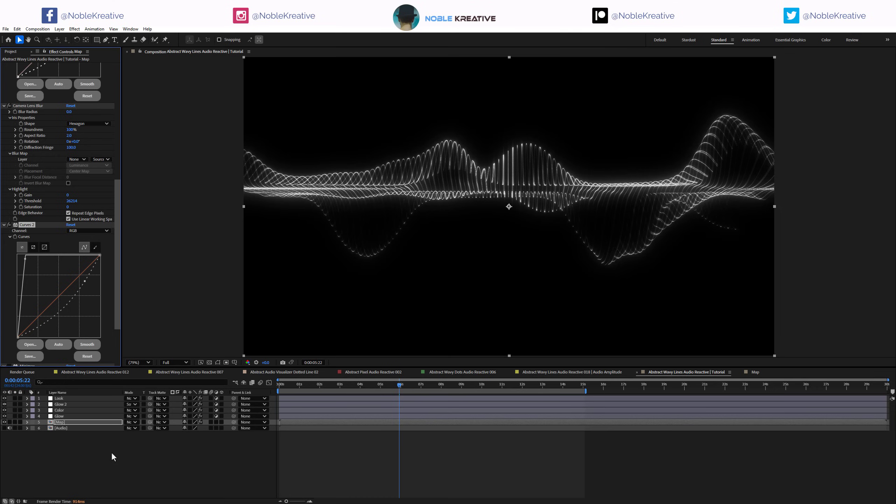
Step: Open the Map precomp and resize it with the UHD (4K) 3840x2160 preset, keeping its layers centred
{"action": "double_click", "coordinate": [62, 423]}
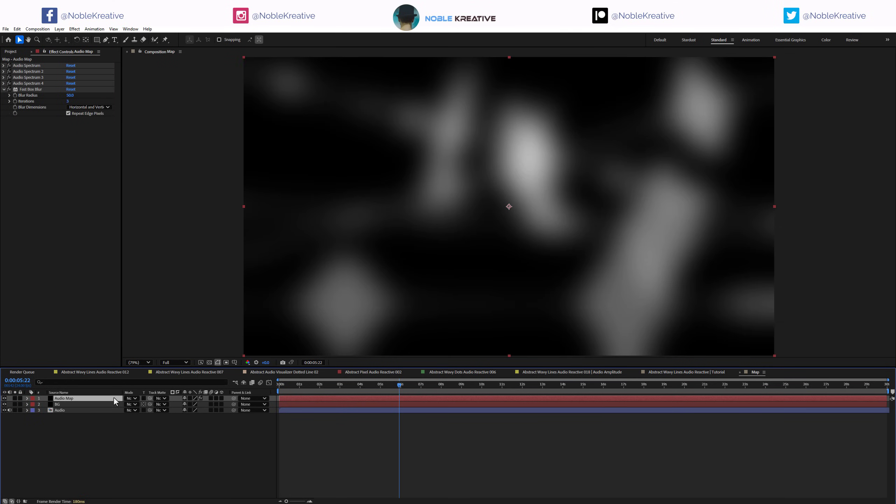
{"action": "left_click", "coordinate": [180, 464]}
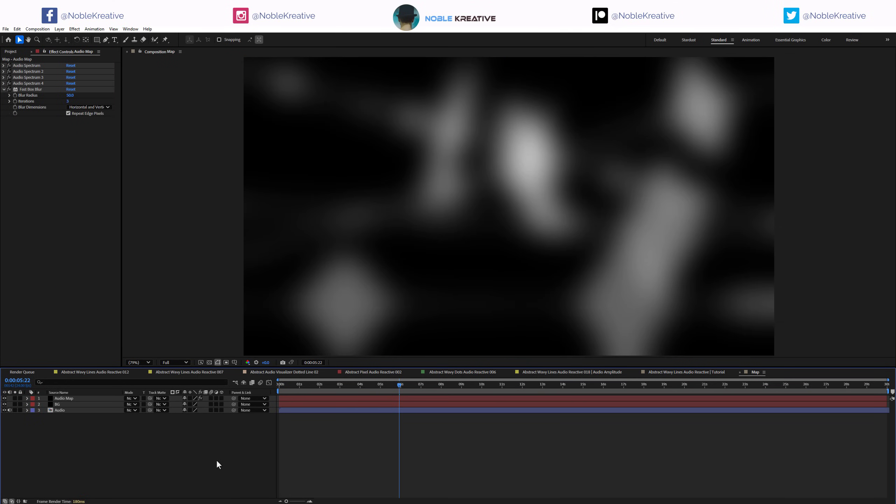
{"action": "key", "text": "ctrl+k"}
{"action": "left_click", "coordinate": [469, 265]}
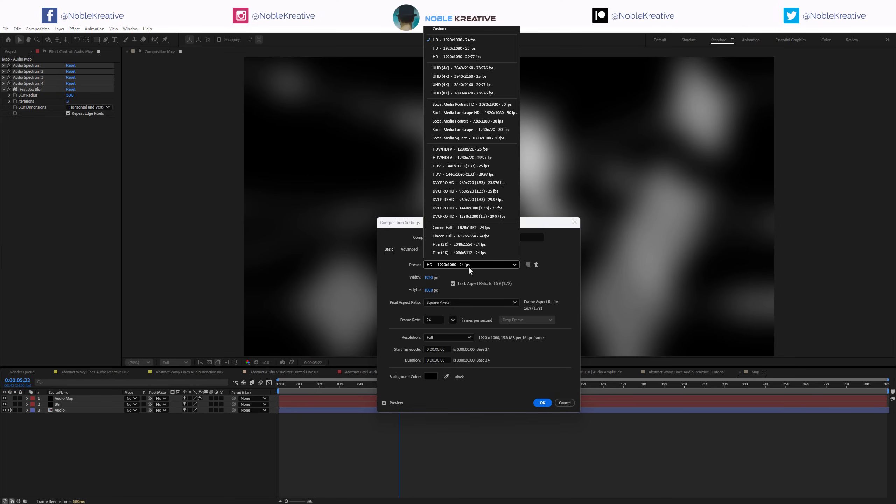
{"action": "left_click", "coordinate": [484, 71]}
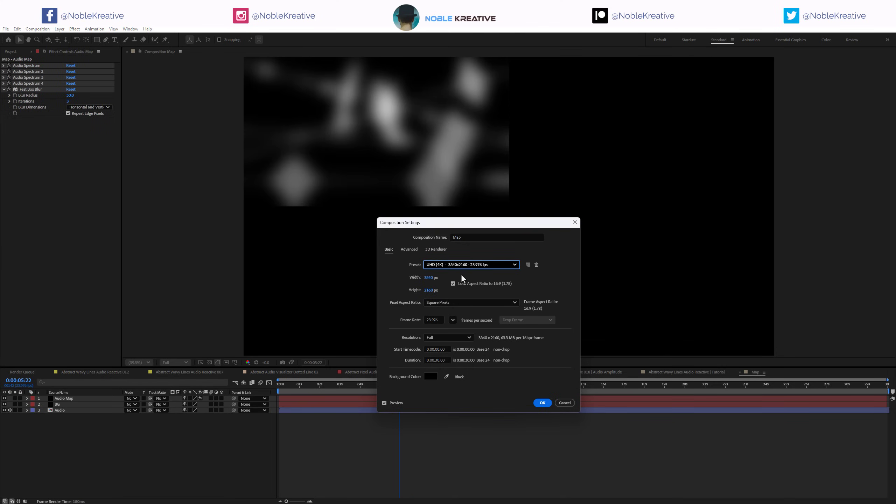
{"action": "left_click", "coordinate": [453, 320]}
{"action": "left_click", "coordinate": [468, 367]}
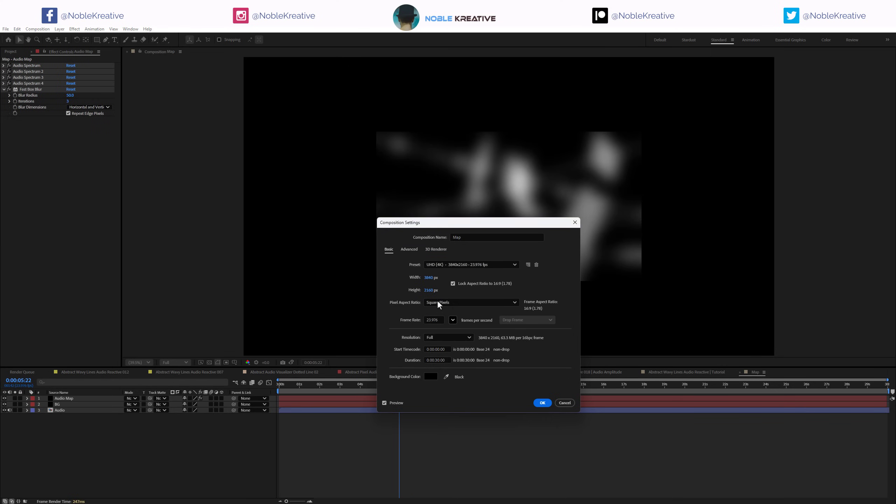
{"action": "left_click", "coordinate": [542, 403]}
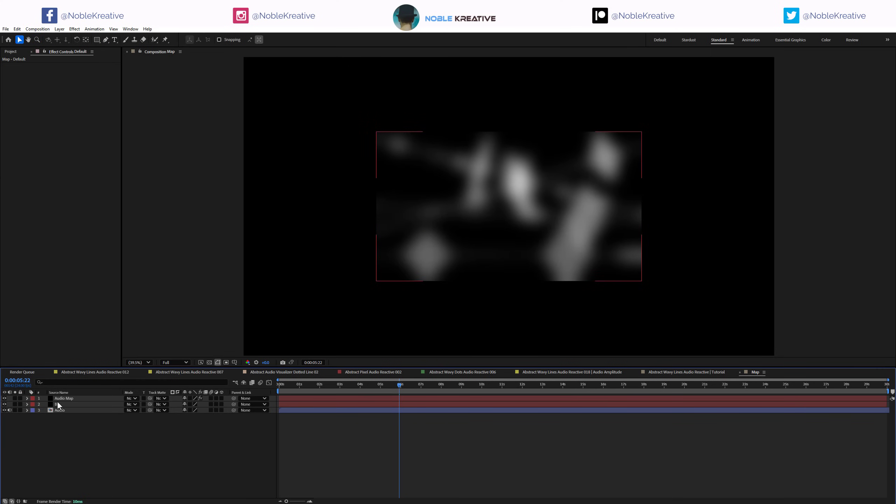
Step: Resize the Audio Map and BG solids in the Map comp to the comp size of 3840 x 2160 px
{"action": "left_click", "coordinate": [67, 400]}
{"action": "key", "text": "ctrl+shift+y"}
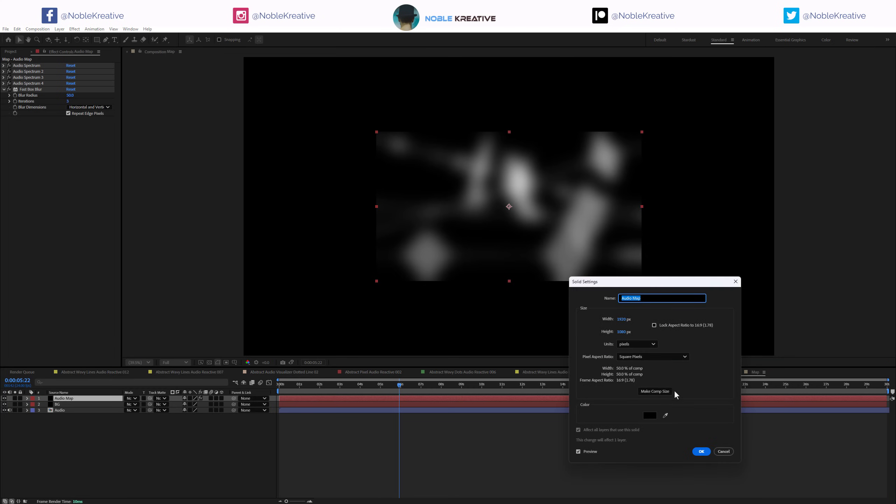
{"action": "left_click", "coordinate": [660, 391]}
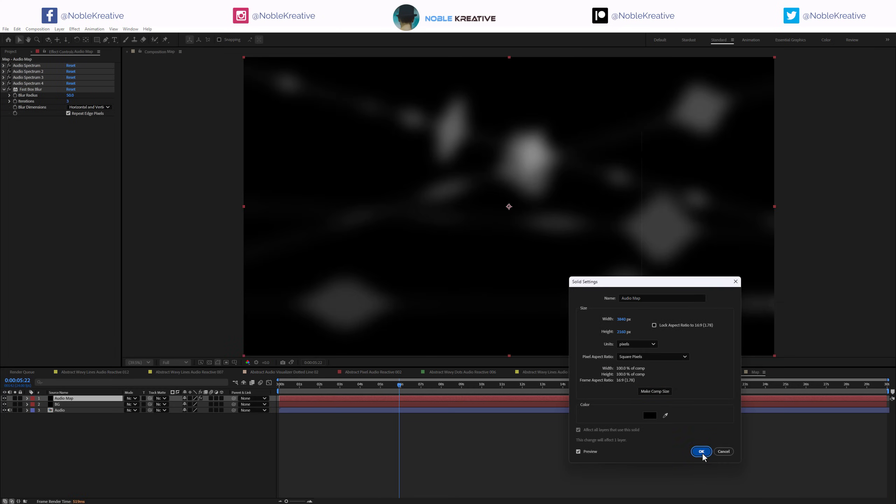
{"action": "left_click", "coordinate": [702, 452]}
{"action": "left_click", "coordinate": [67, 406]}
{"action": "key", "text": "ctrl+shift+y"}
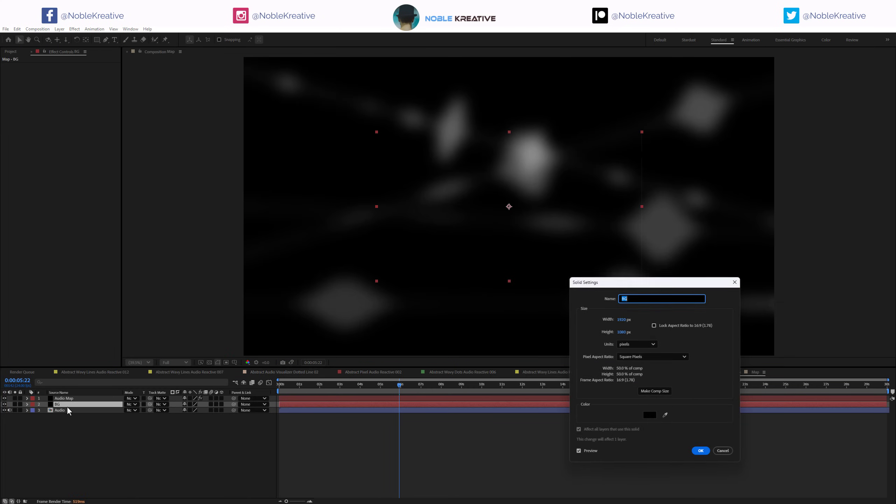
{"action": "left_click", "coordinate": [657, 391]}
{"action": "left_click", "coordinate": [702, 451]}
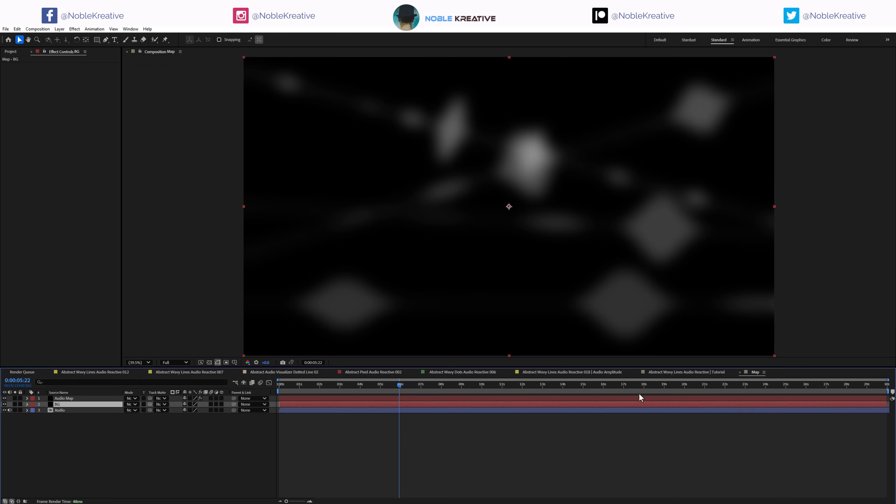
Step: Return to the Abstract Wavy Lines Audio Reactive | Tutorial comp and scale the Map layer to 50%
{"action": "left_click", "coordinate": [690, 373]}
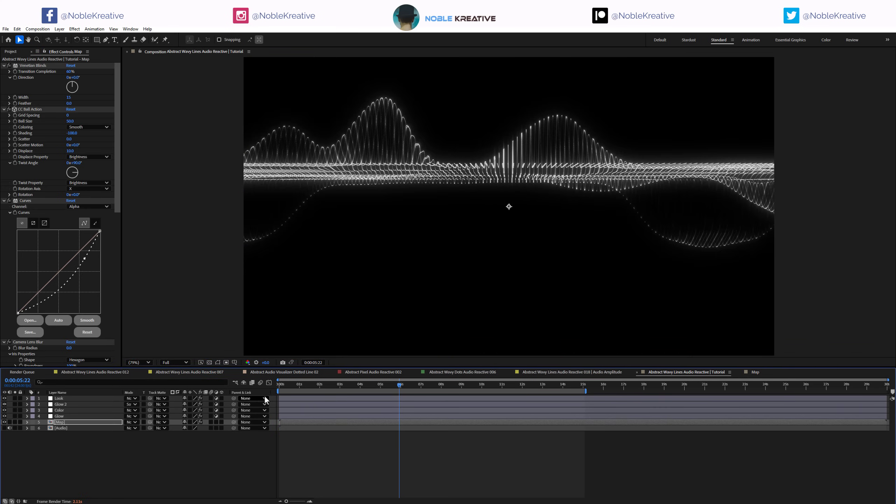
{"action": "key", "text": "s"}
{"action": "left_click", "coordinate": [194, 428]}
{"action": "type", "text": "0."}
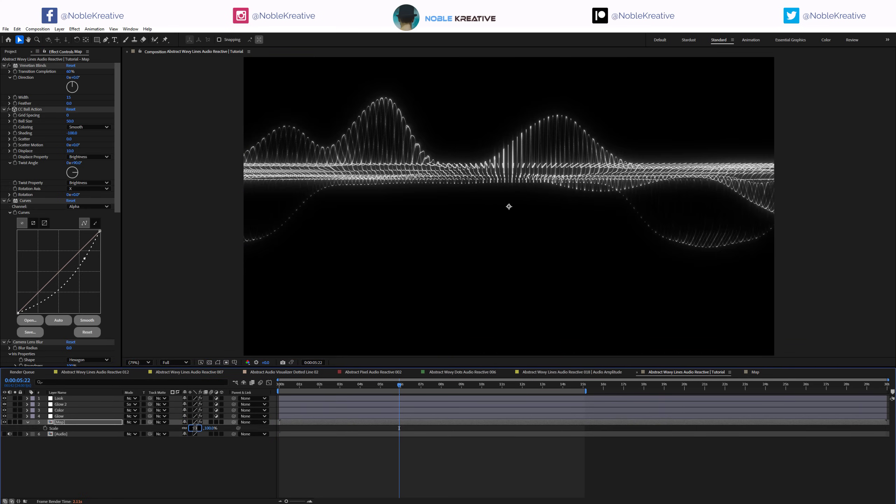
{"action": "type", "text": "0"}
{"action": "key", "text": "Return"}
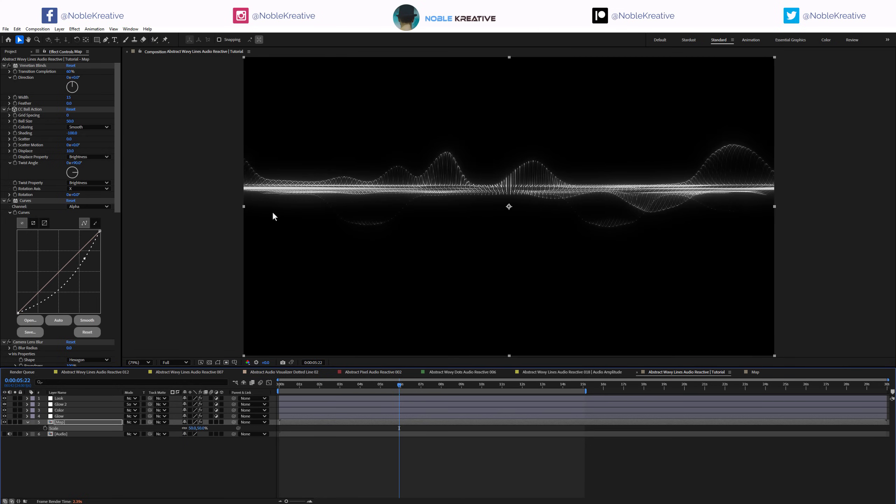
{"action": "left_click_drag", "start_coordinate": [212, 428], "coordinate": [218, 428]}
{"action": "key", "text": "ctrl+z"}
Step: Add a new camera to the tutorial comp and create an orbit null for it
{"action": "left_click", "coordinate": [178, 487]}
{"action": "key", "text": "ctrl+alt+shift+c"}
{"action": "key", "text": "Return"}
{"action": "right_click", "coordinate": [82, 398]}
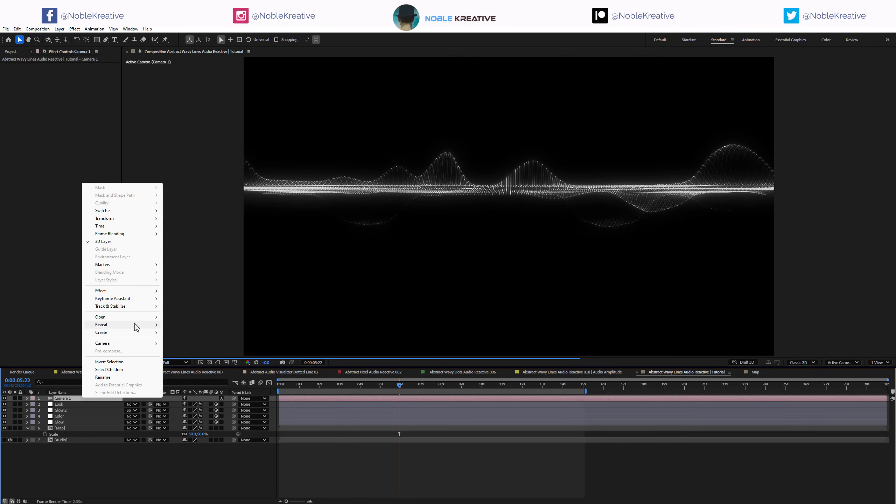
{"action": "mouse_move", "coordinate": [136, 345]}
{"action": "left_click", "coordinate": [199, 351]}
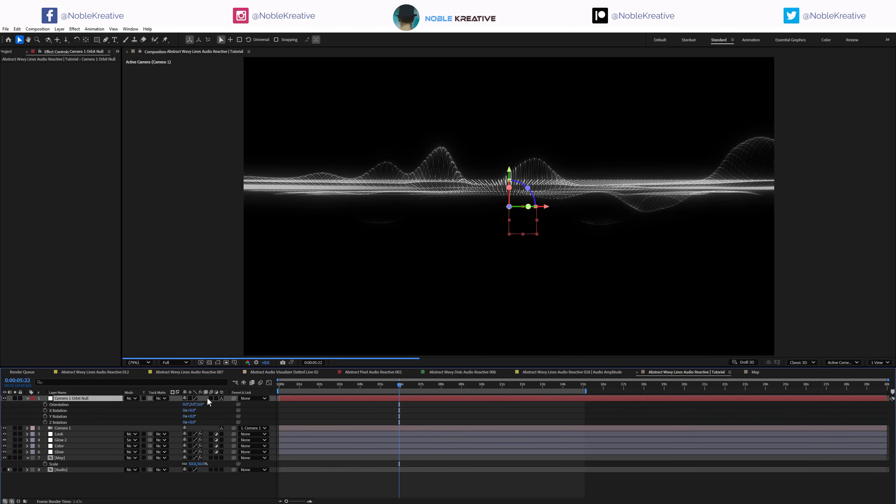
Step: Solo the Map layer and rotate the Camera 1 Orbit Null to about 13° on X, -41° on Y and 40° on Z
{"action": "left_click", "coordinate": [191, 417]}
{"action": "type", "text": "-20"}
{"action": "key", "text": "Return"}
{"action": "left_click", "coordinate": [193, 422]}
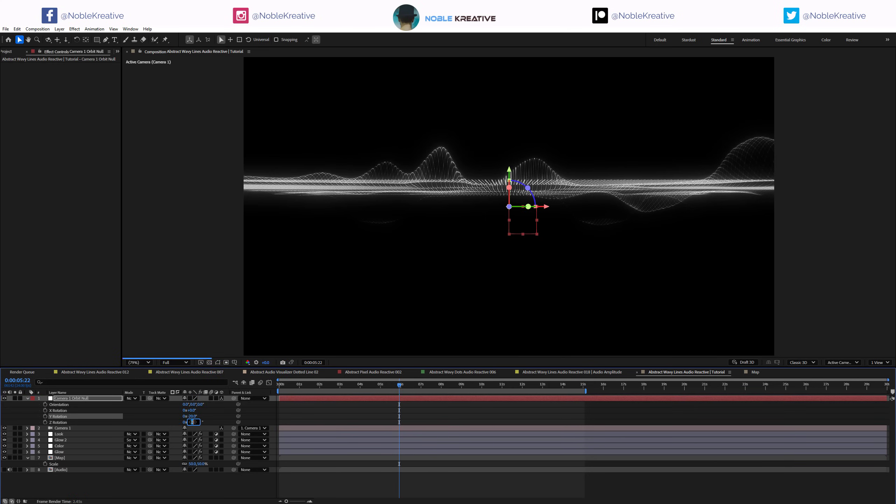
{"action": "key", "text": "Return"}
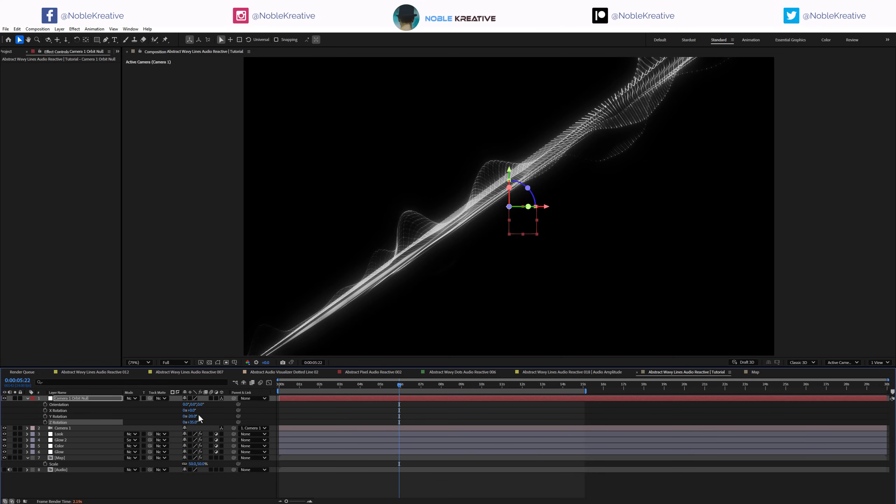
{"action": "left_click_drag", "start_coordinate": [192, 416], "coordinate": [189, 422]}
{"action": "left_click", "coordinate": [15, 458]}
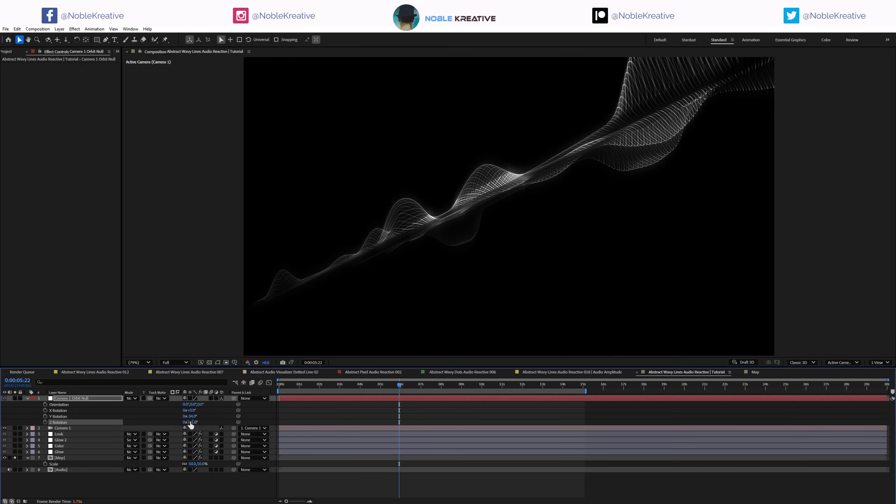
{"action": "left_click_drag", "start_coordinate": [195, 418], "coordinate": [240, 412]}
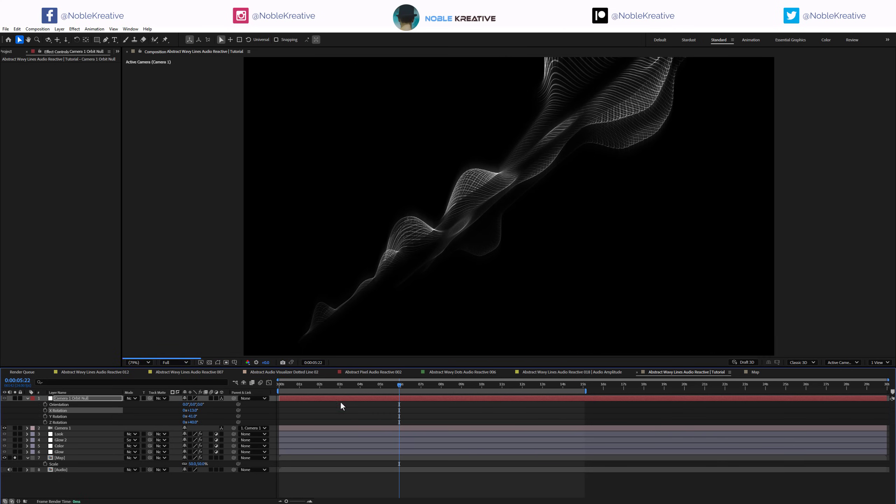
Step: Go to 0:00:09:18 and set the Twist Angle of the Map layer's CC Ball Action effect to about 144°
{"action": "left_click", "coordinate": [477, 385]}
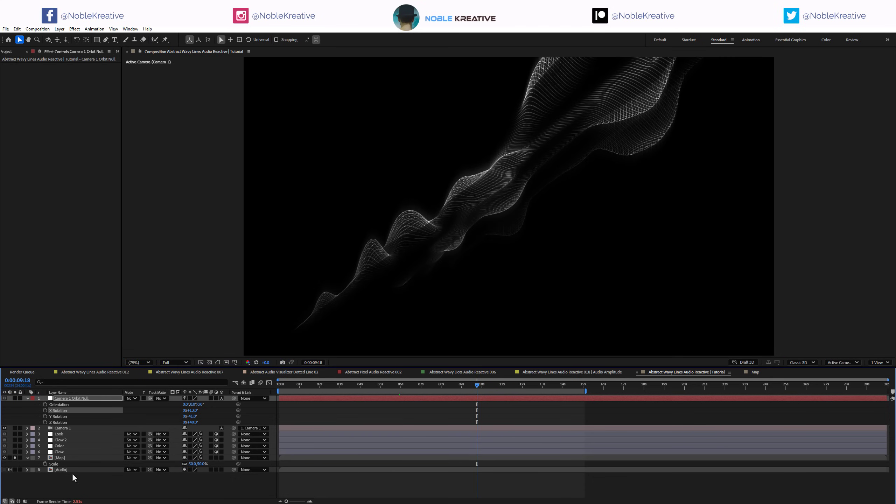
{"action": "left_click", "coordinate": [60, 458]}
{"action": "scroll", "coordinate": [52, 283], "scroll_direction": "down", "scroll_amount": 5}
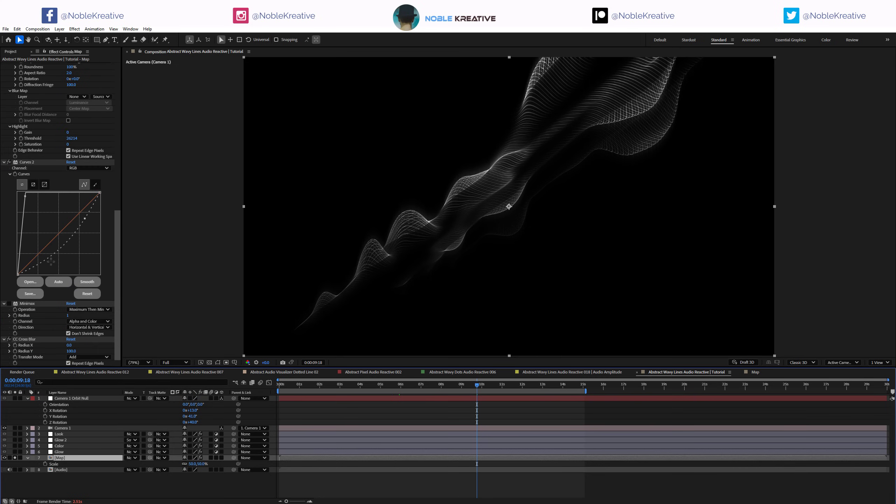
{"action": "scroll", "coordinate": [50, 260], "scroll_direction": "up", "scroll_amount": 10}
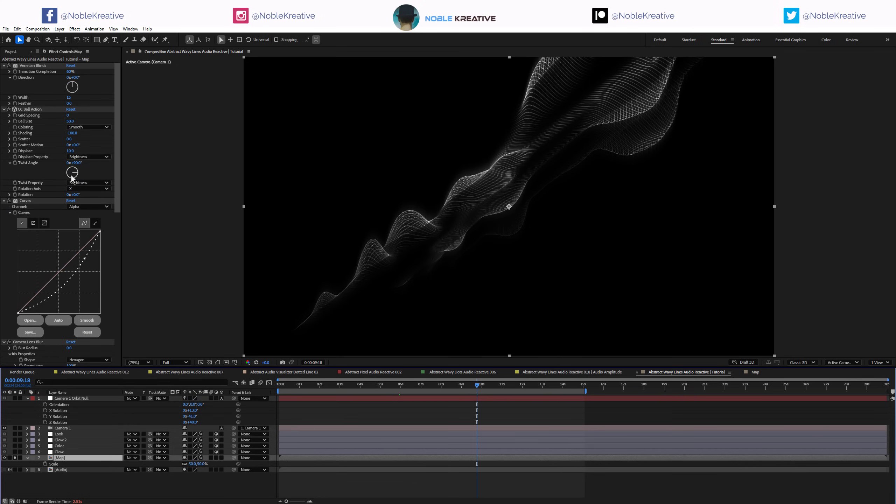
{"action": "left_click", "coordinate": [75, 177]}
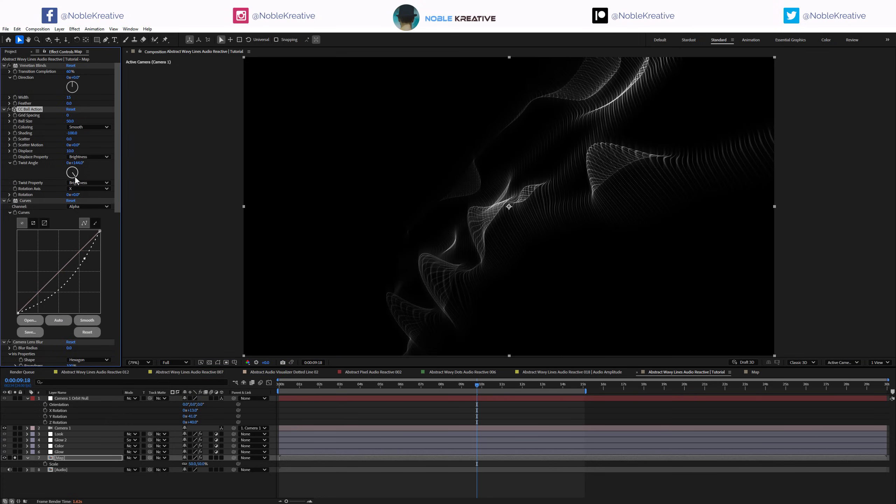
Step: At 0:00:03:00, try Y Axis as CC Ball Action's Twist Property on the Map layer and settle on X Axis
{"action": "left_click", "coordinate": [507, 387]}
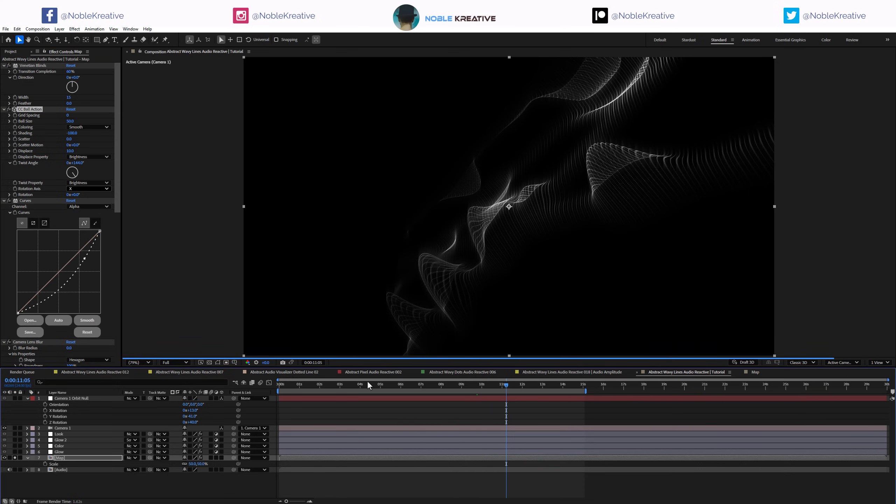
{"action": "left_click", "coordinate": [340, 385]}
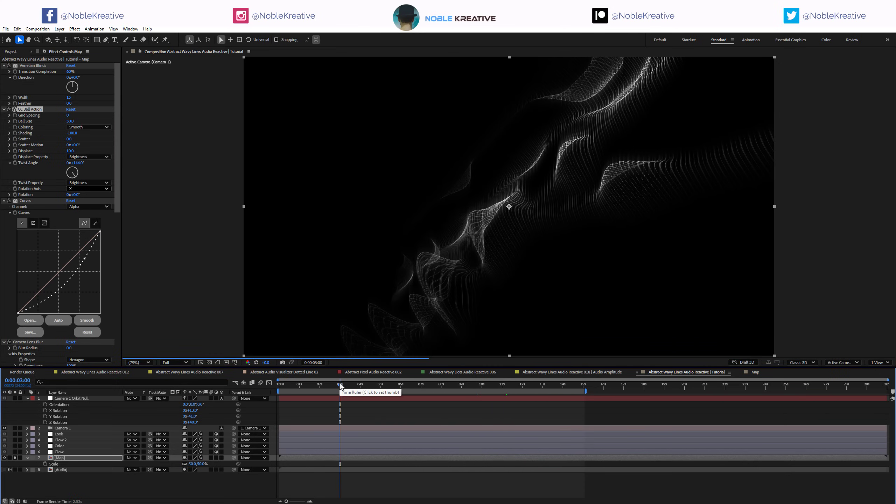
{"action": "left_click", "coordinate": [86, 183]}
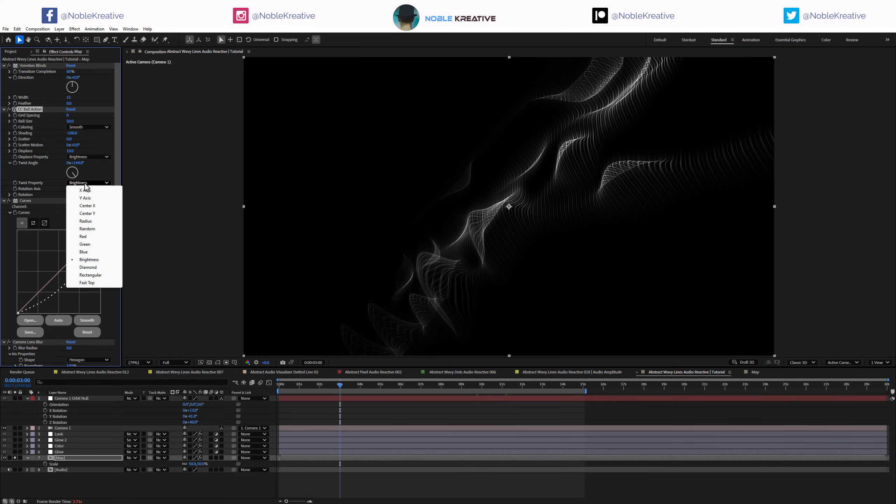
{"action": "left_click", "coordinate": [86, 190]}
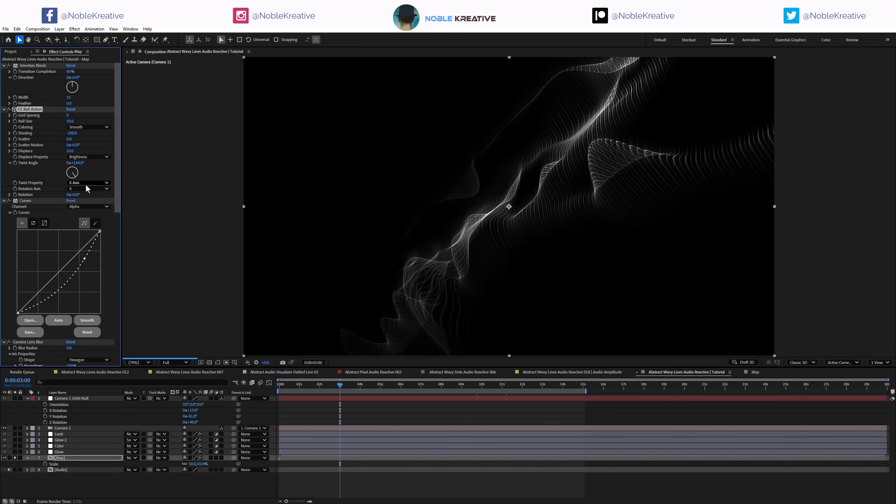
{"action": "left_click", "coordinate": [86, 184]}
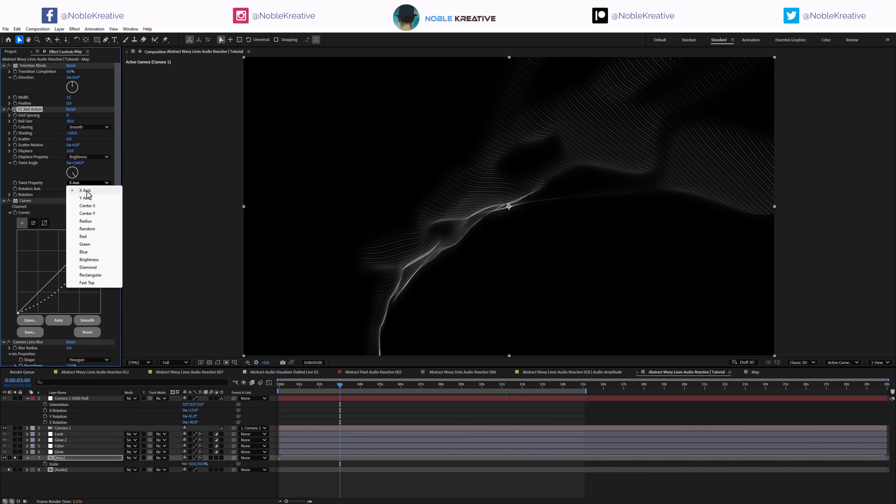
{"action": "left_click", "coordinate": [88, 199]}
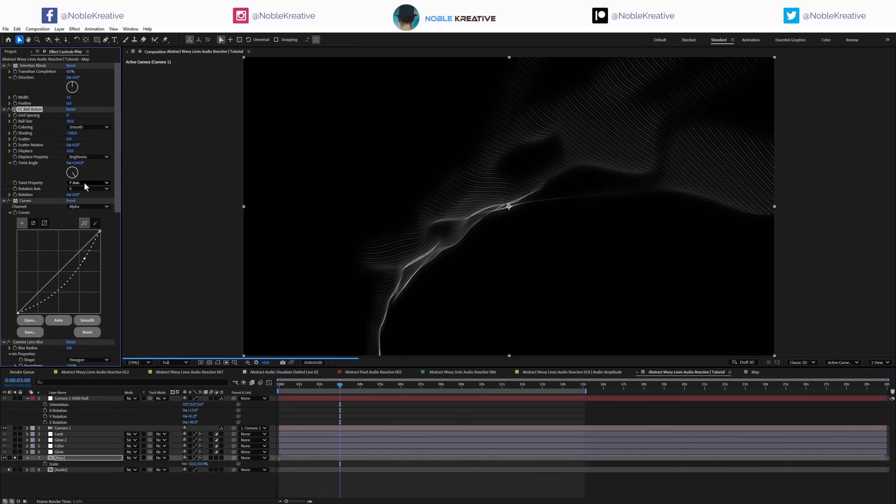
{"action": "left_click", "coordinate": [84, 182]}
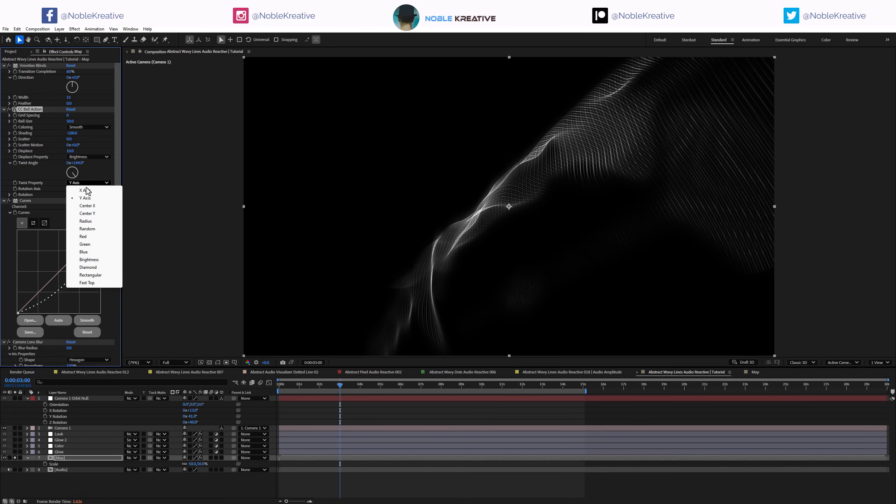
{"action": "left_click", "coordinate": [86, 190]}
Step: Try XZ as the Rotation Axis of the Map layer's CC Ball Action effect and undo the change
{"action": "left_click", "coordinate": [86, 188]}
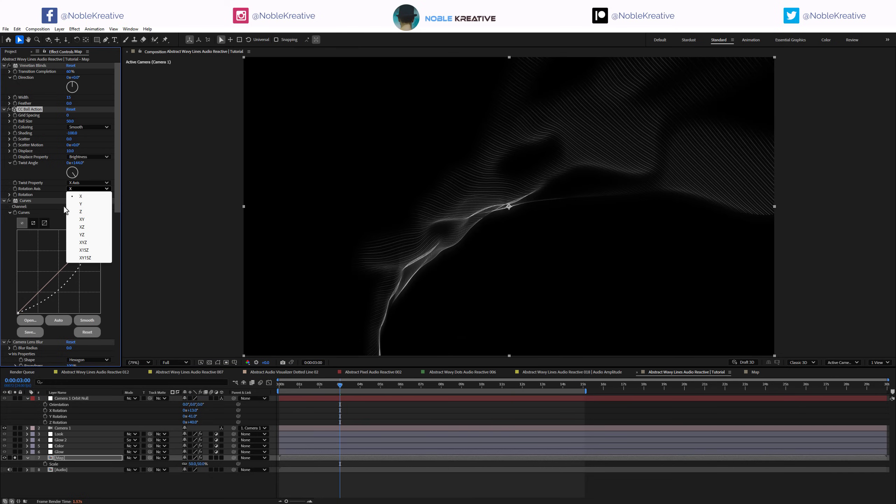
{"action": "left_click", "coordinate": [88, 229]}
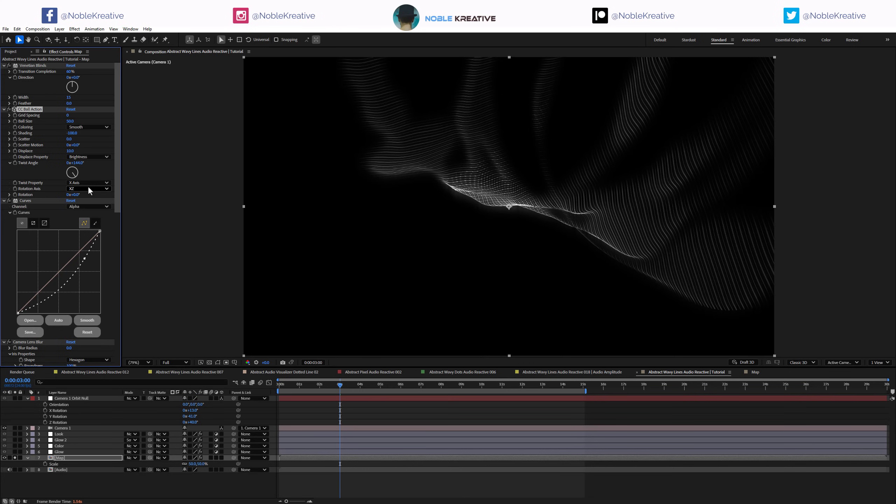
{"action": "key", "text": "ctrl+z"}
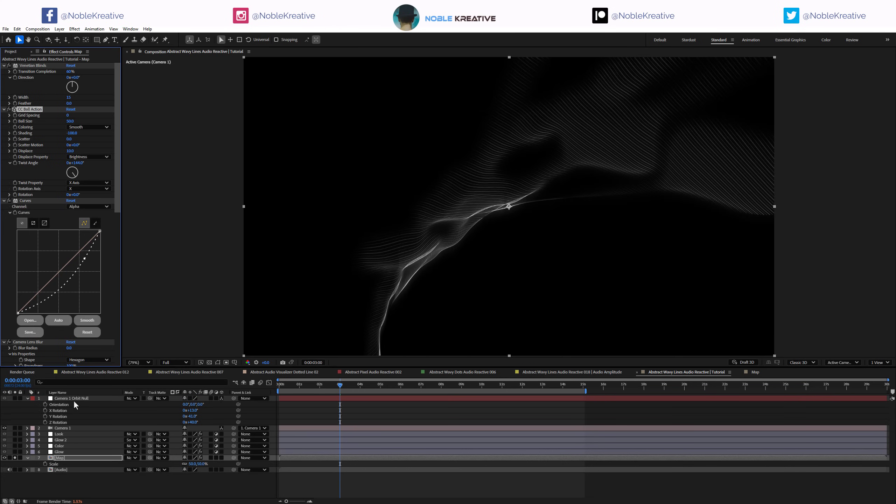
Step: Turn off solo for the Map layer, collapse its properties and select the layer
{"action": "left_click", "coordinate": [15, 458]}
{"action": "left_click", "coordinate": [27, 458]}
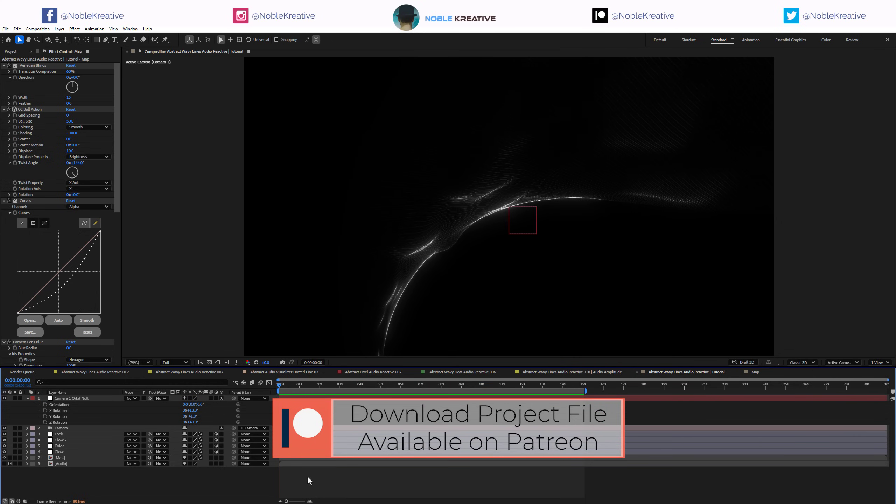
{"action": "left_click", "coordinate": [100, 457]}
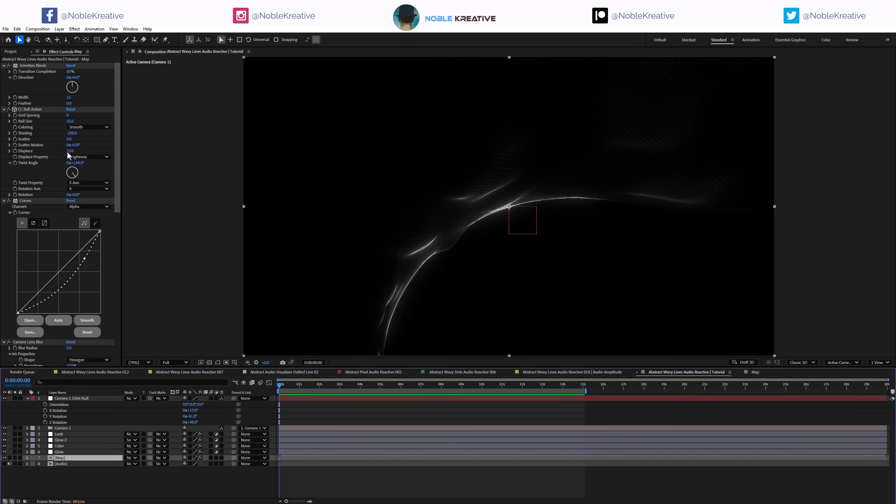
Step: Set the Map layer's CC Ball Action effect to Twist Property Diamond, Displace 20 and Twist Angle 180°
{"action": "left_click", "coordinate": [86, 183]}
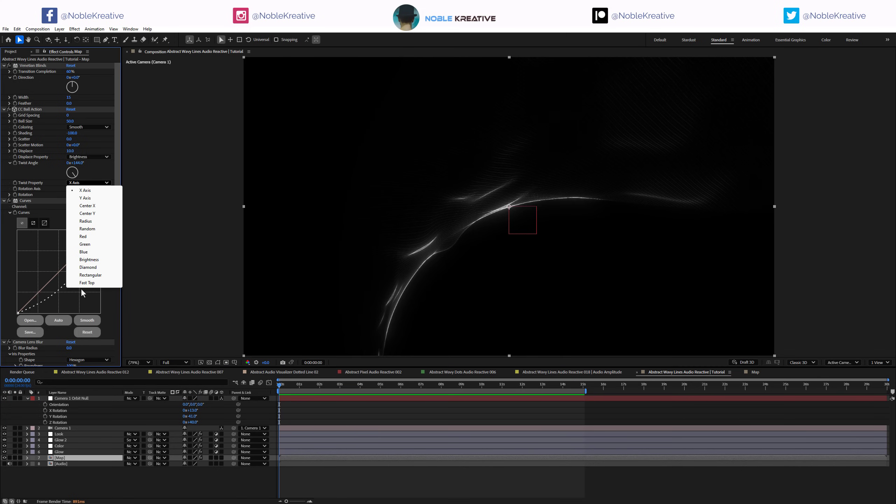
{"action": "left_click", "coordinate": [88, 267]}
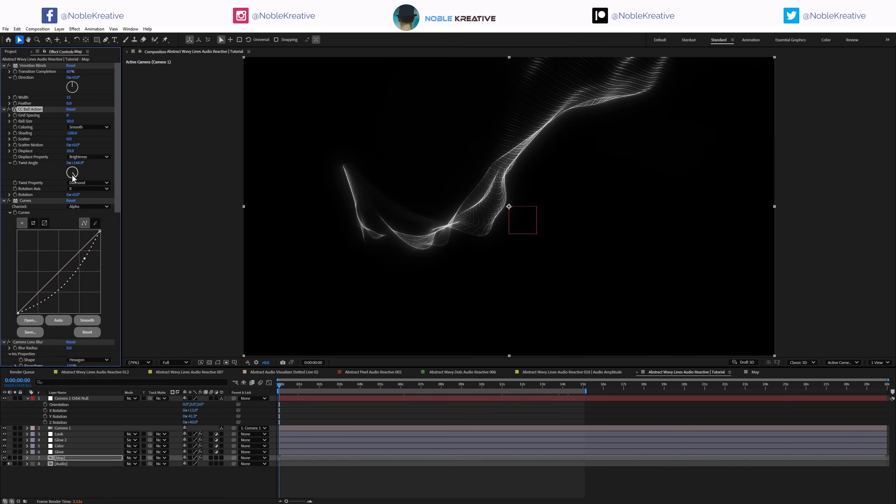
{"action": "left_click_drag", "start_coordinate": [79, 173], "coordinate": [77, 174]}
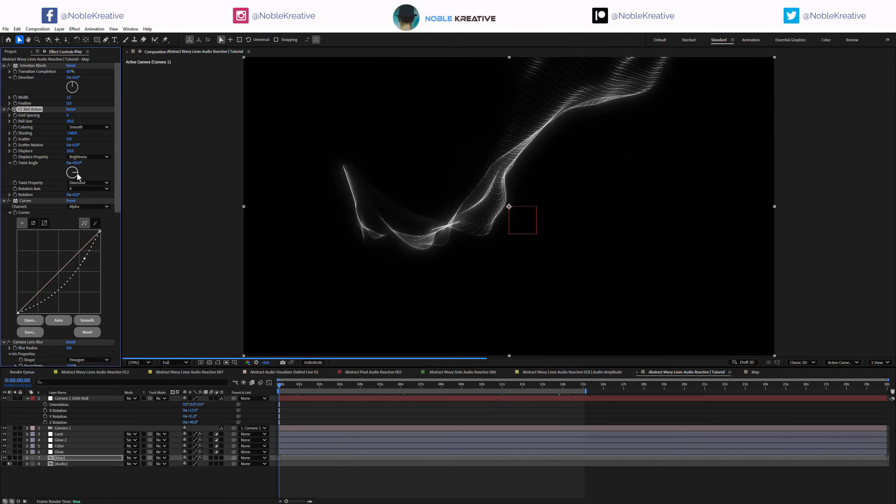
{"action": "left_click_drag", "start_coordinate": [78, 176], "coordinate": [74, 181]}
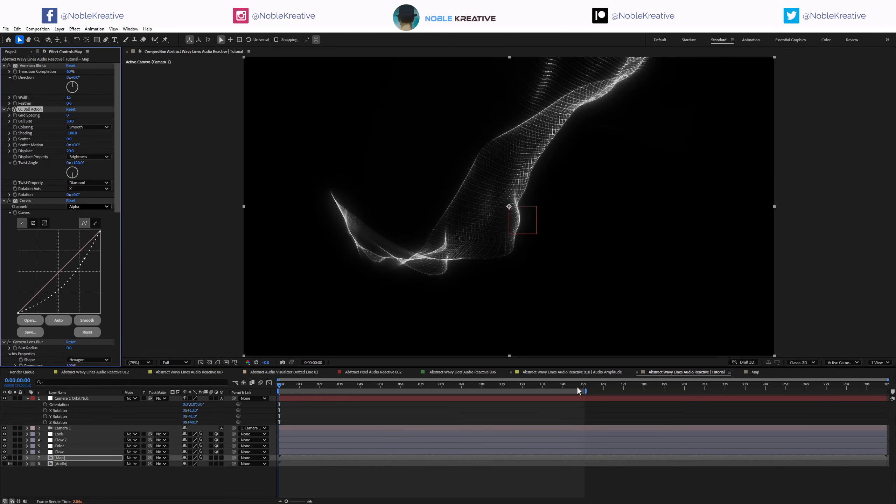
Step: Try a Fast Box Blur radius of 20 on the Map composition's Audio Map layer and check it in the Tutorial composition
{"action": "left_click", "coordinate": [754, 370]}
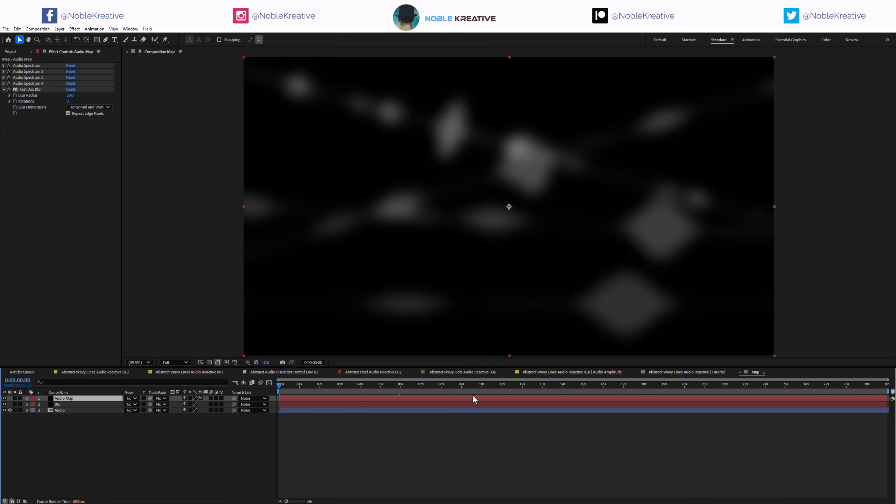
{"action": "left_click", "coordinate": [71, 96]}
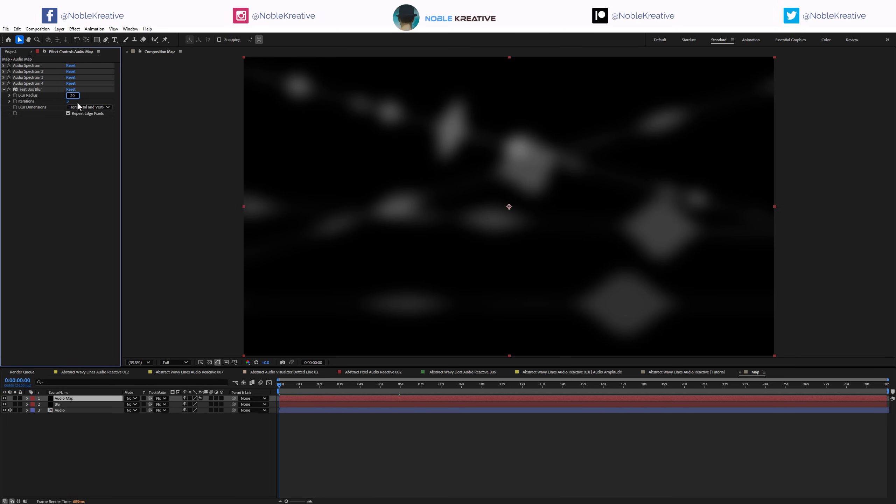
{"action": "key", "text": "Return"}
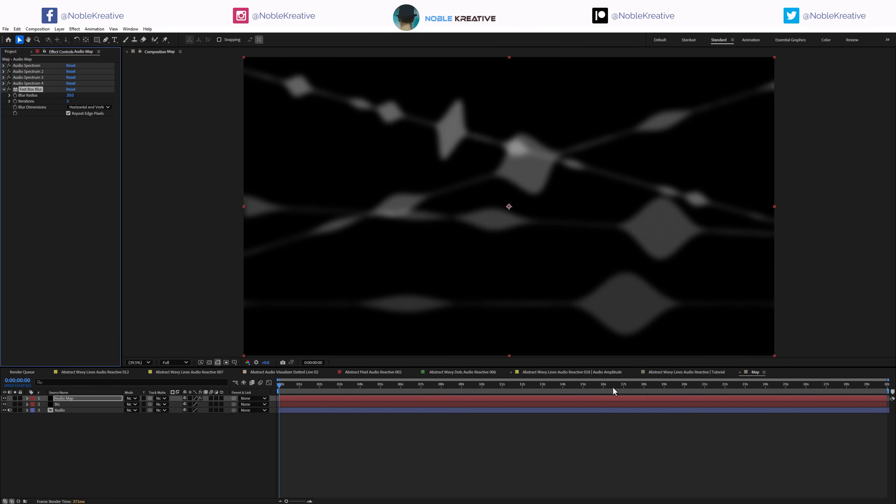
{"action": "left_click", "coordinate": [690, 373]}
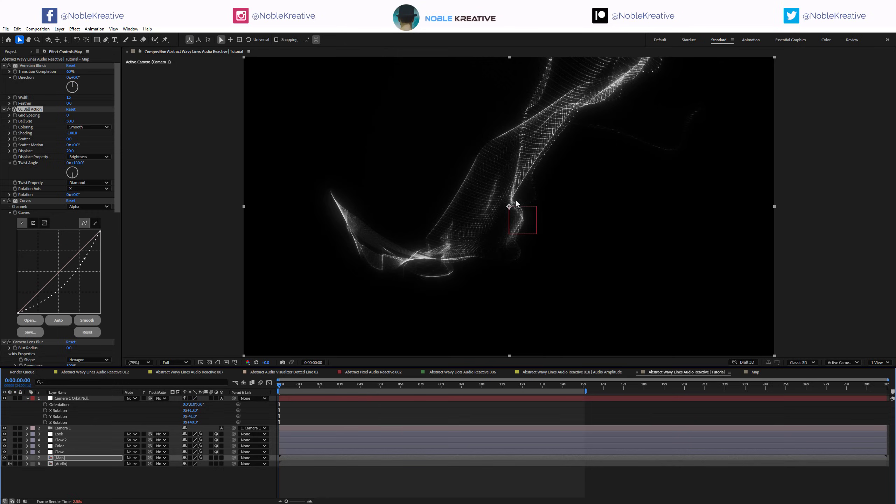
Step: Restore the previous Fast Box Blur radius on the Audio Map layer, return to the Tutorial composition and deselect its layers
{"action": "left_click", "coordinate": [747, 372]}
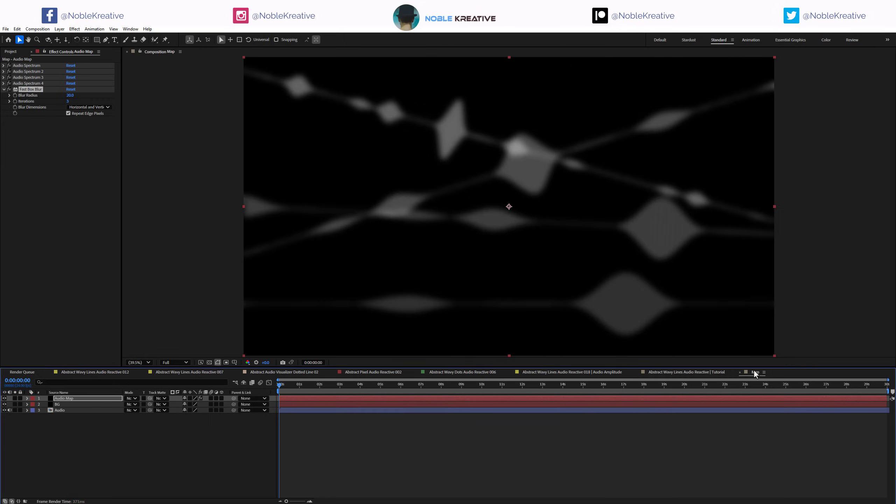
{"action": "left_click", "coordinate": [70, 95]}
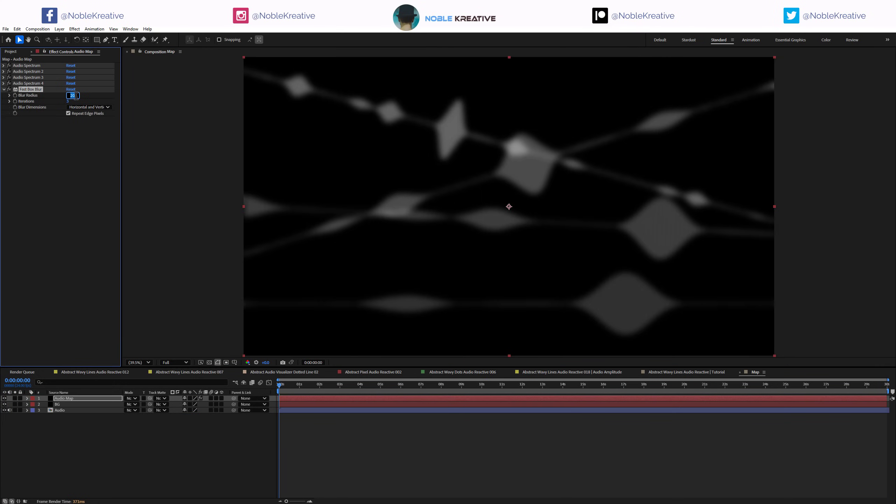
{"action": "key", "text": "Return"}
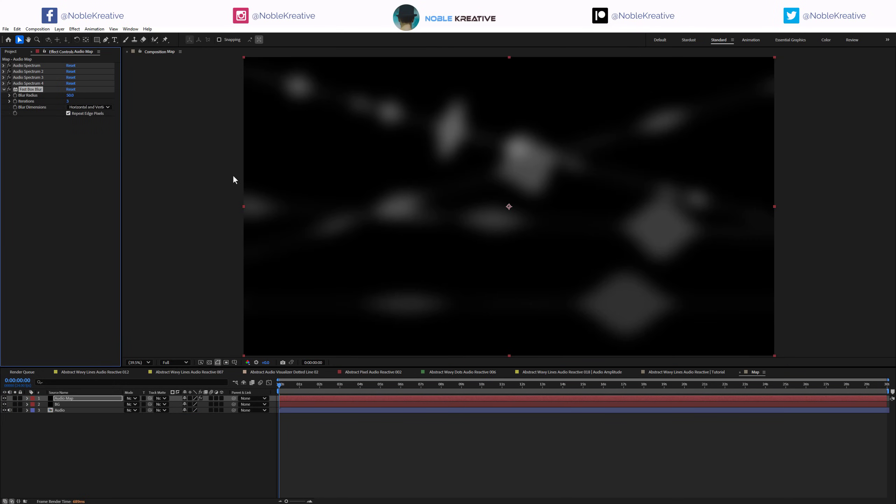
{"action": "left_click", "coordinate": [679, 371]}
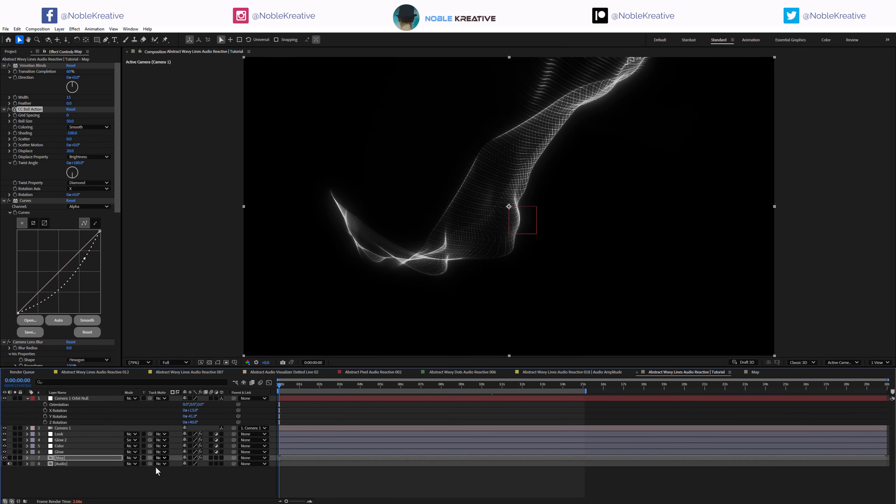
{"action": "left_click", "coordinate": [157, 484]}
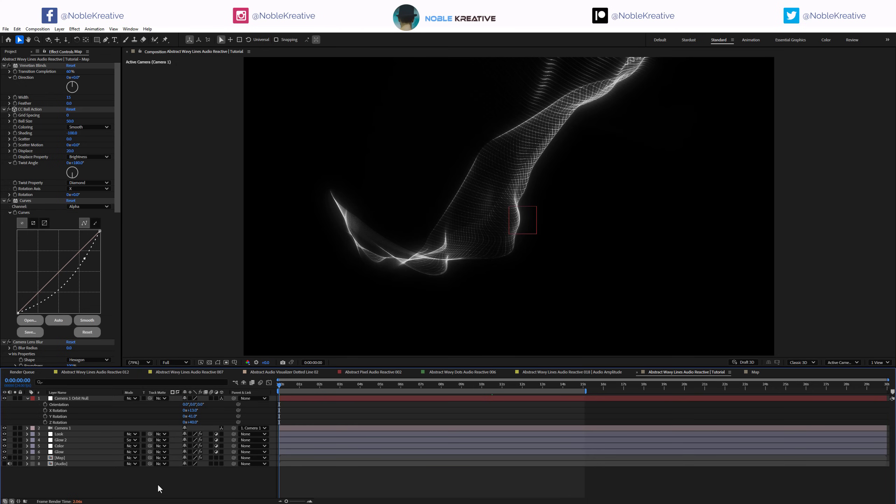
Step: Examine the Grid layer's effects in the Abstract Wavy Lines Audio Reactive 012 composition and preview the animation at 0:00:13:23
{"action": "left_click", "coordinate": [96, 371]}
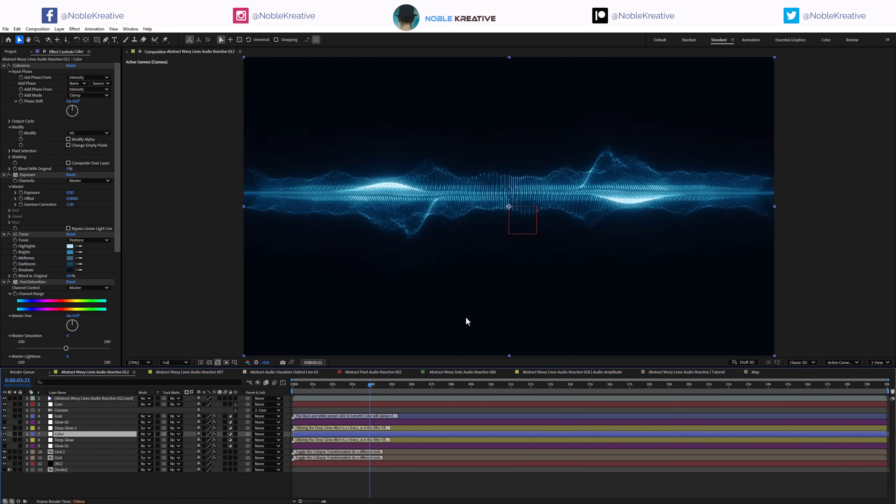
{"action": "left_click", "coordinate": [122, 494]}
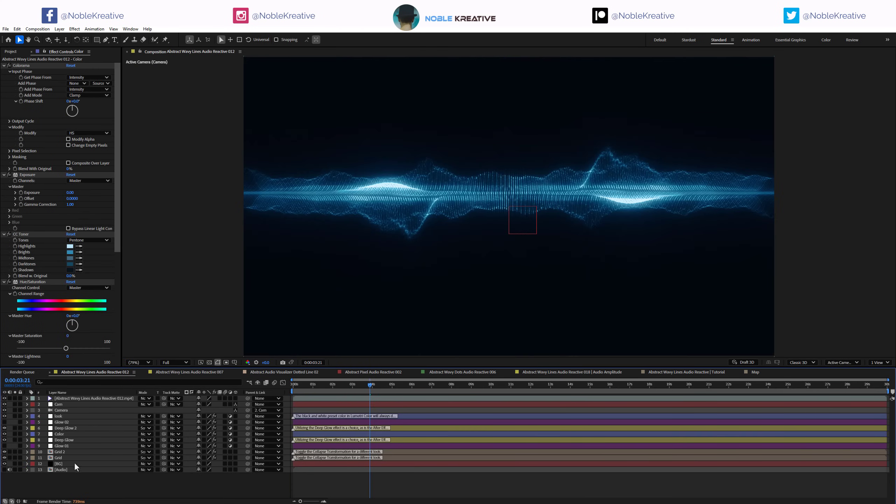
{"action": "left_click", "coordinate": [70, 458]}
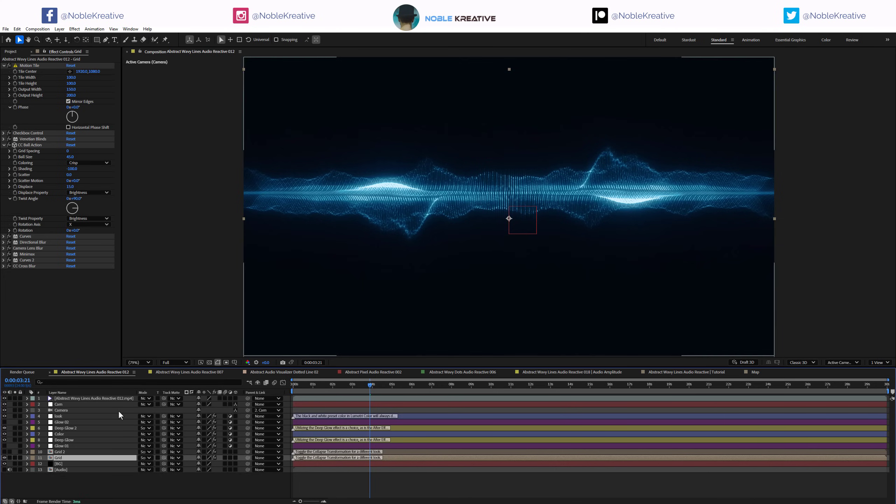
{"action": "left_click", "coordinate": [538, 385]}
{"action": "left_click_drag", "start_coordinate": [746, 372], "coordinate": [569, 351]}
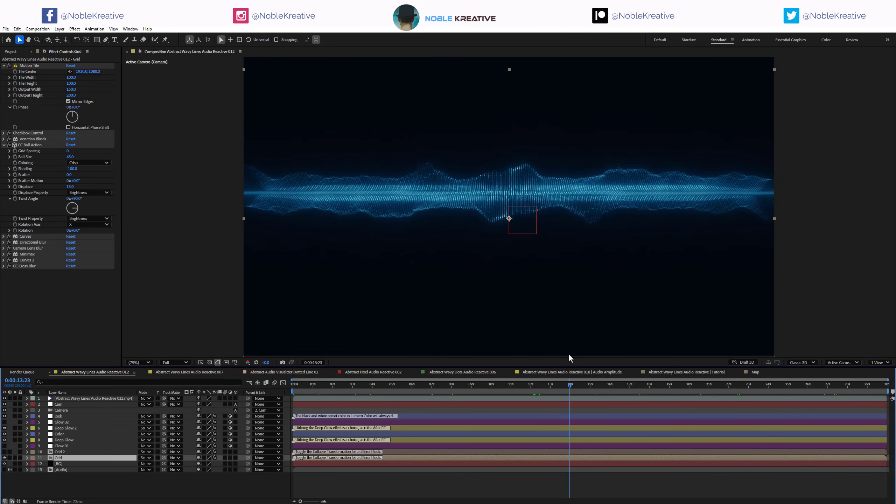
Step: Hide the rendered MP4 layer, compare the Grid and Grid 2 layers in solo, and turn solo off with both layers visible
{"action": "left_click", "coordinate": [6, 397]}
{"action": "left_click", "coordinate": [5, 453]}
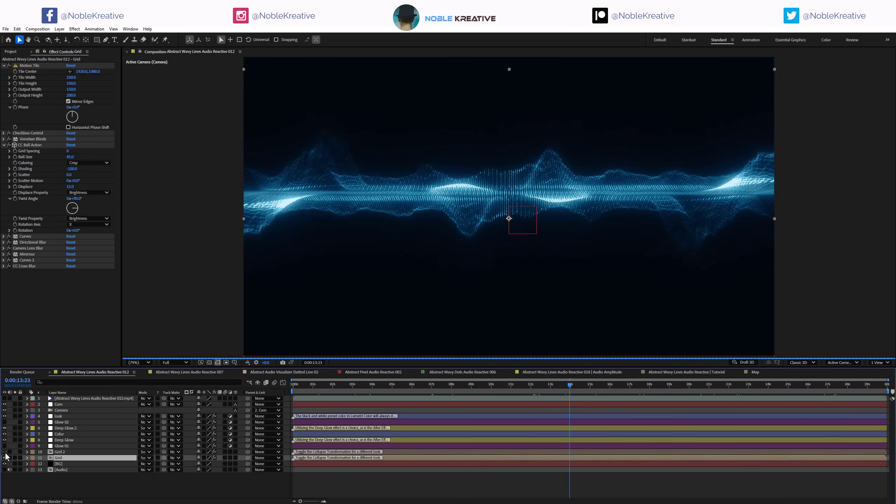
{"action": "left_click", "coordinate": [15, 458]}
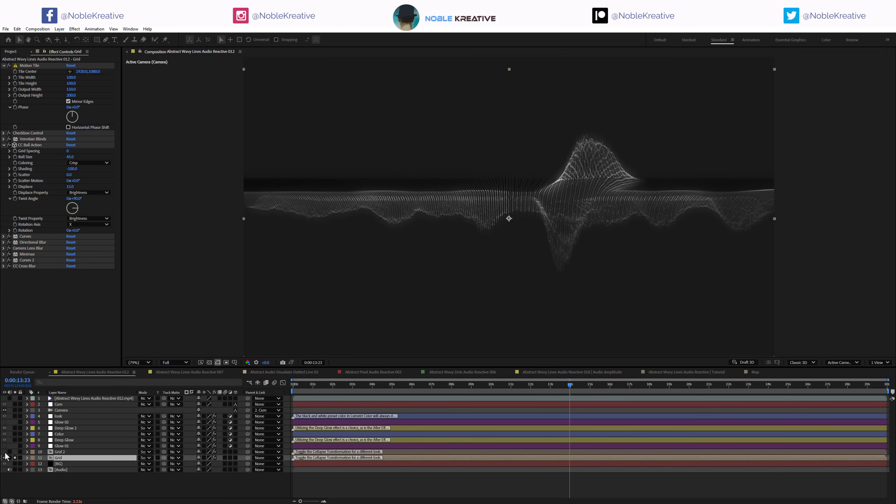
{"action": "left_click", "coordinate": [14, 452]}
{"action": "left_click", "coordinate": [15, 453]}
{"action": "left_click", "coordinate": [15, 453]}
{"action": "left_click", "coordinate": [15, 453]}
{"action": "left_click", "coordinate": [15, 454]}
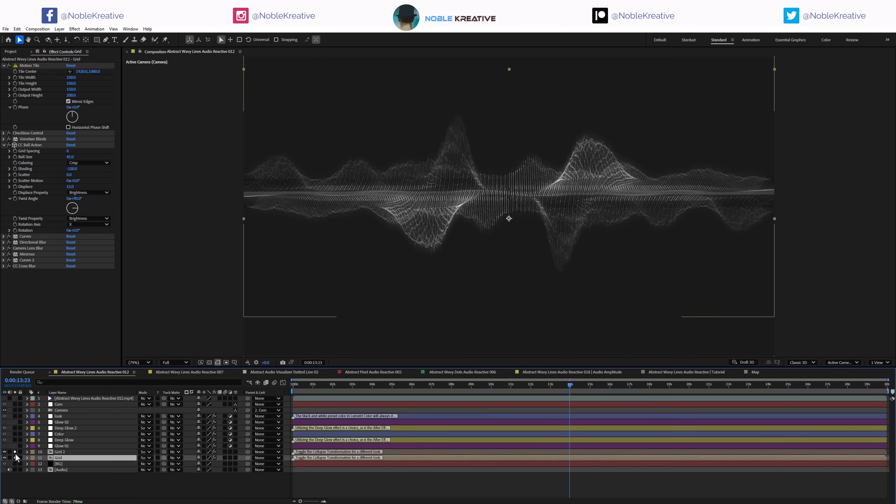
{"action": "left_click", "coordinate": [14, 453]}
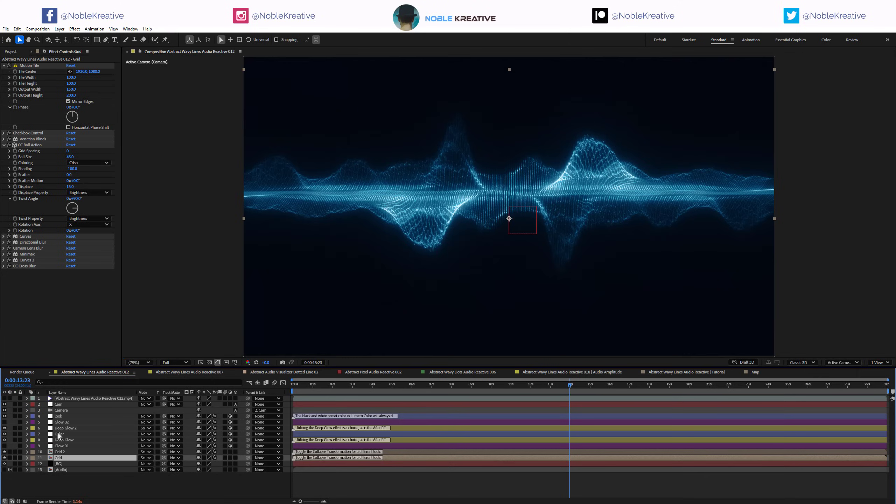
Step: Open the Map_007 composition from Abstract Wavy Lines Audio Reactive 007 and examine its Audio Spectrum layer in solo
{"action": "left_click", "coordinate": [205, 372]}
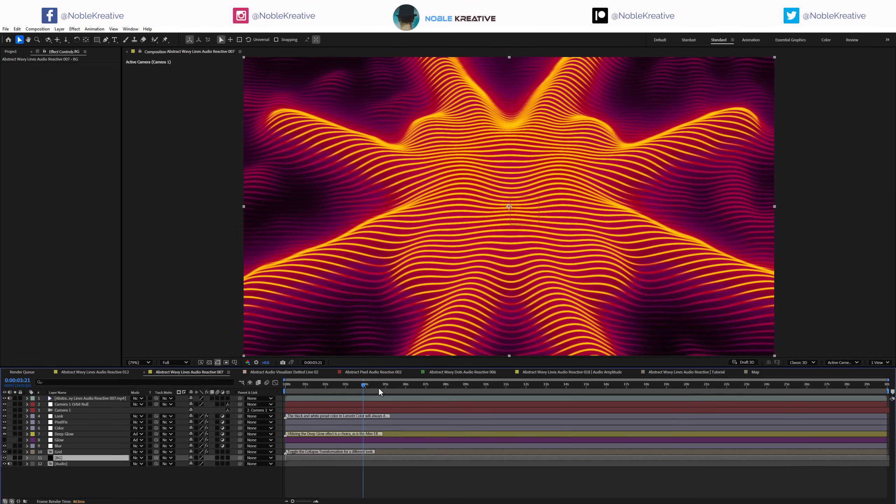
{"action": "double_click", "coordinate": [69, 457]}
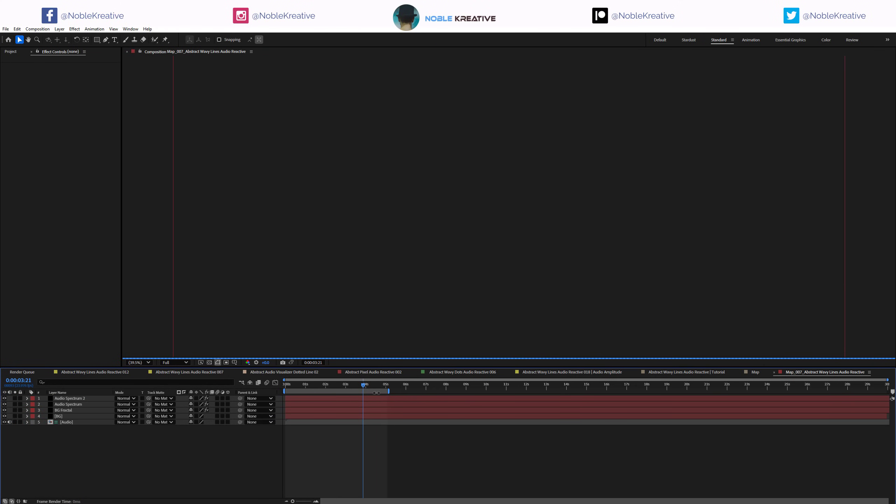
{"action": "left_click", "coordinate": [84, 398]}
{"action": "left_click", "coordinate": [14, 404]}
{"action": "left_click", "coordinate": [89, 402]}
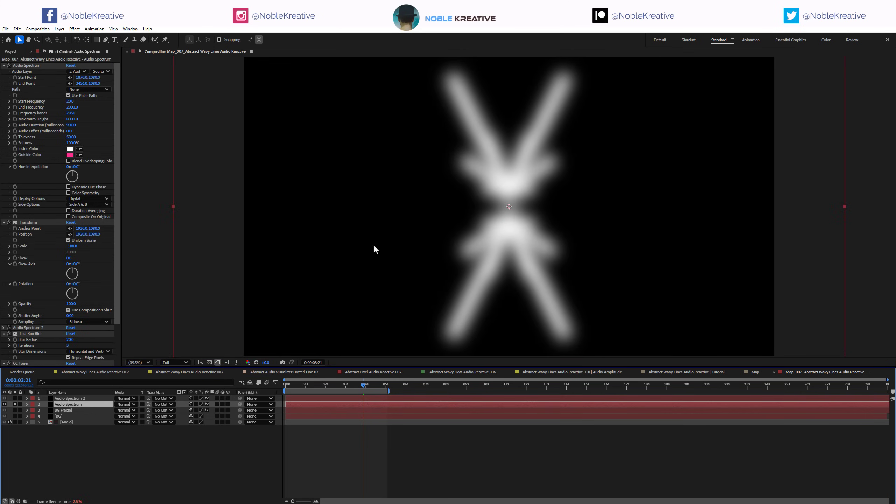
Step: Examine the Audio Spectrum 2 and BG Fractal layers of the Map_007 composition in solo, and turn solo off
{"action": "left_click", "coordinate": [14, 398]}
{"action": "left_click", "coordinate": [79, 410]}
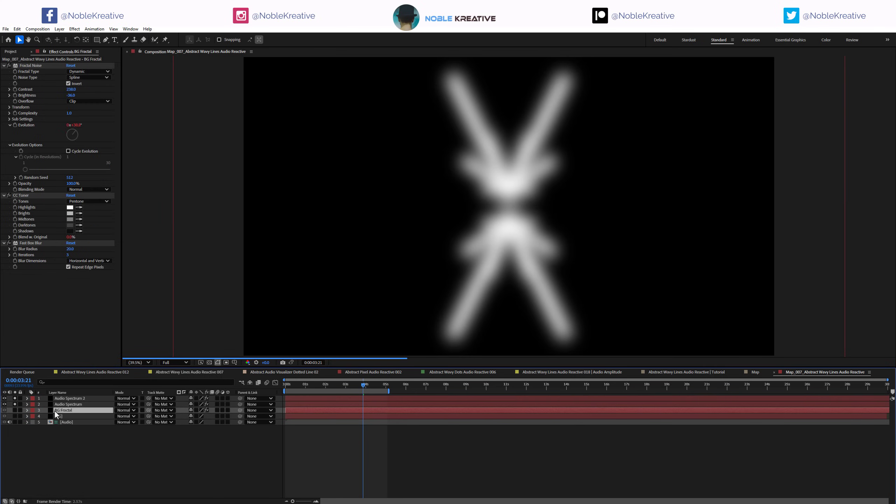
{"action": "left_click", "coordinate": [14, 410], "text": "alt"}
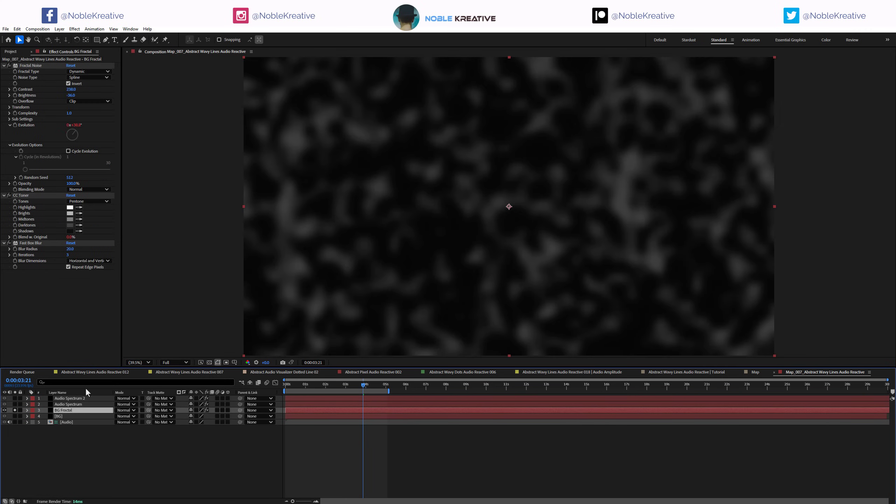
{"action": "left_click", "coordinate": [15, 410]}
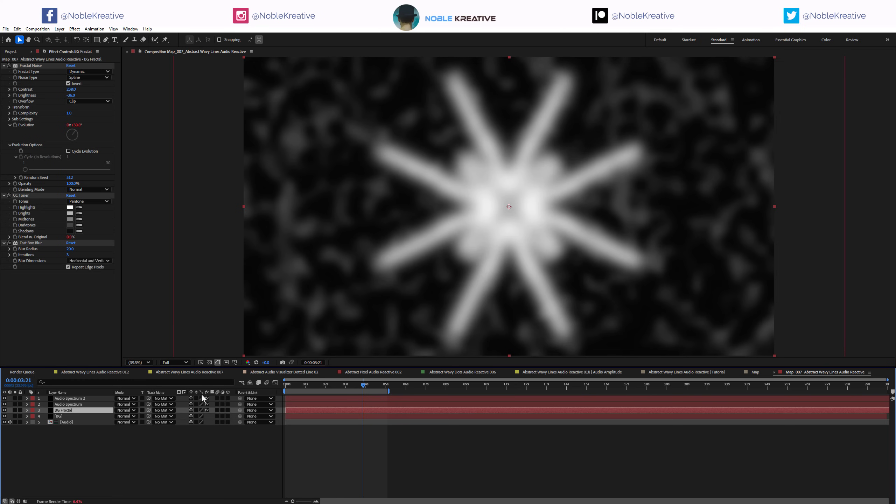
Step: Preview the Abstract Wavy Lines Audio Reactive 007 composition around 0:00:17:07 and inspect its Color and PixelFix layers
{"action": "left_click", "coordinate": [197, 373]}
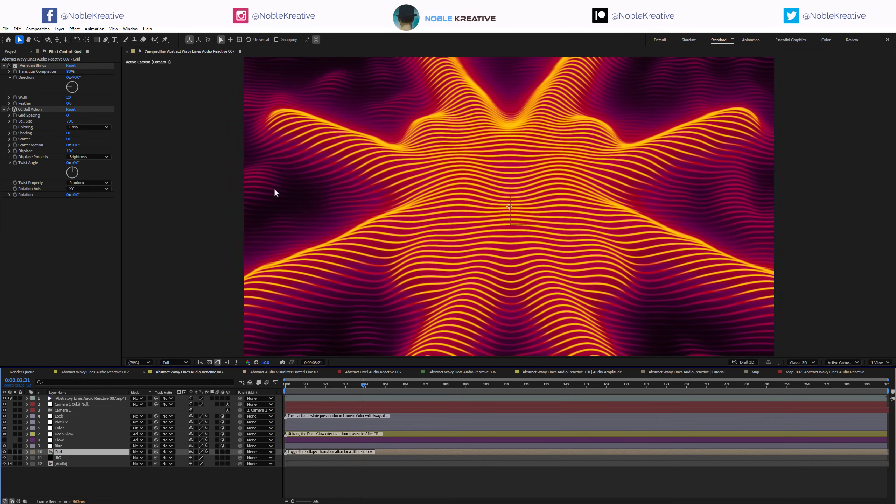
{"action": "left_click_drag", "start_coordinate": [395, 383], "coordinate": [618, 382]}
{"action": "left_click", "coordinate": [633, 381]}
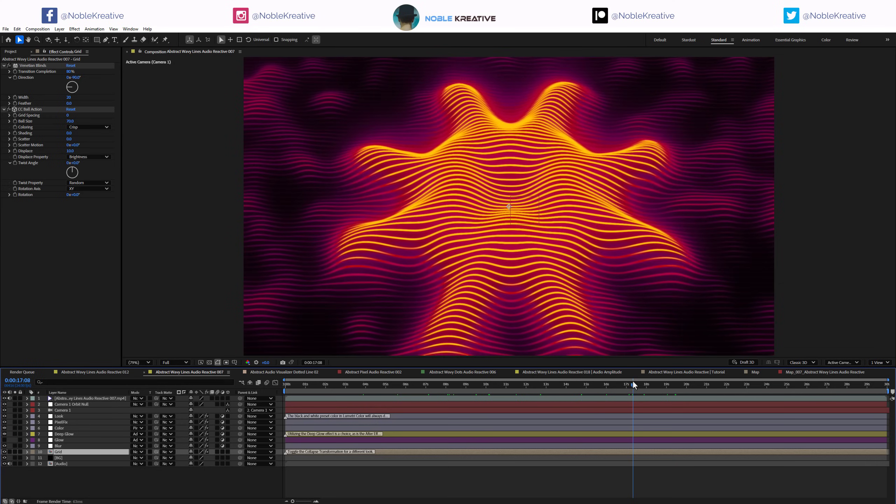
{"action": "left_click", "coordinate": [63, 428]}
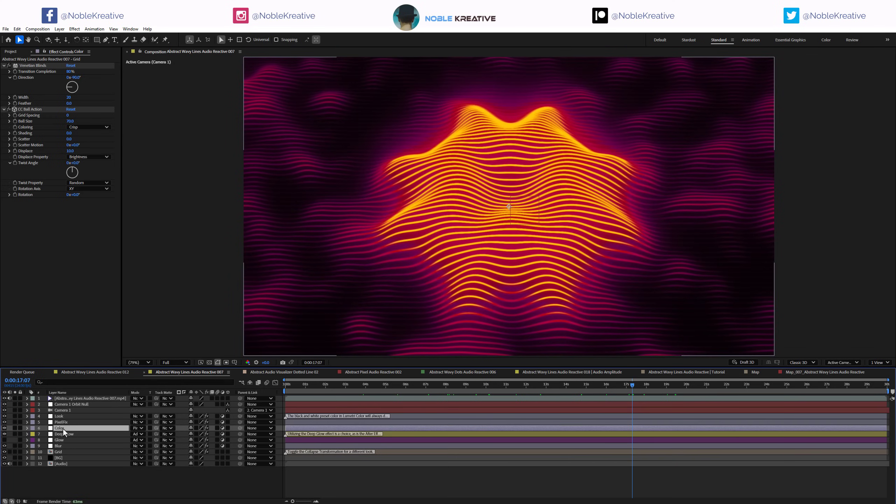
{"action": "left_click", "coordinate": [61, 422]}
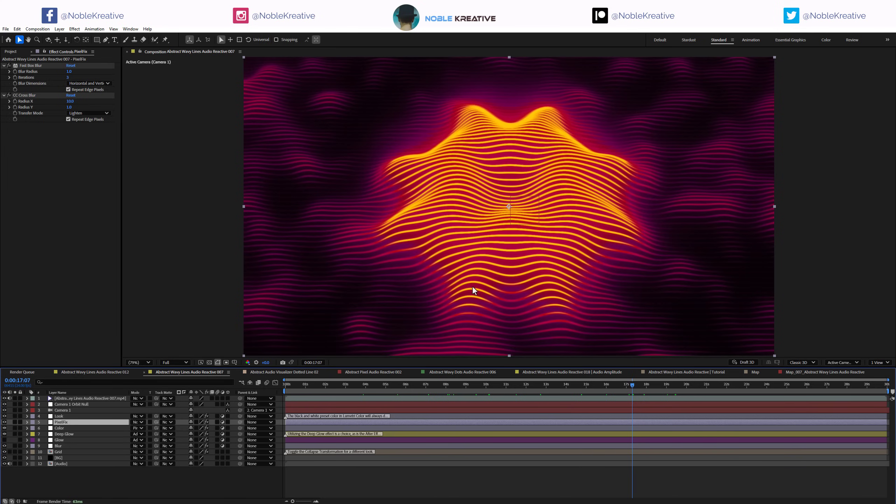
Step: Reveal the Map_007_Abstract Wavy Lines Audio Reactive composition in the project and replace the Tutorial composition's Map layer with it
{"action": "double_click", "coordinate": [76, 450]}
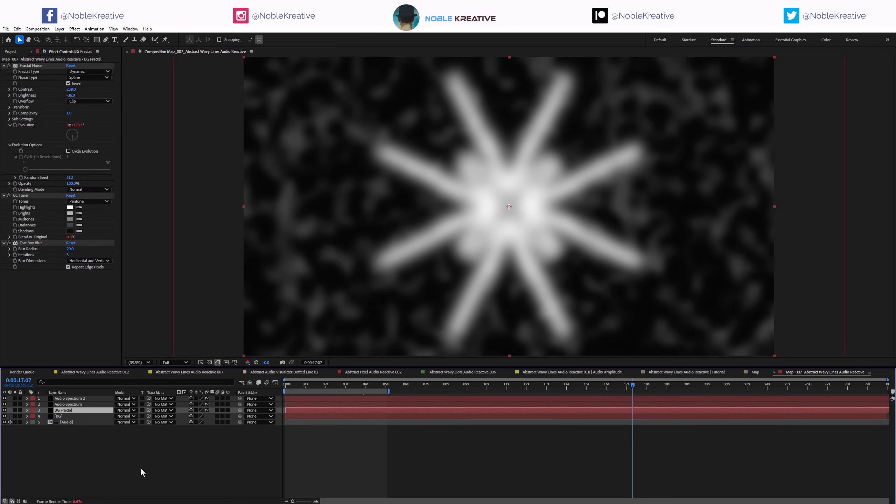
{"action": "right_click", "coordinate": [140, 469]}
{"action": "left_click", "coordinate": [203, 400]}
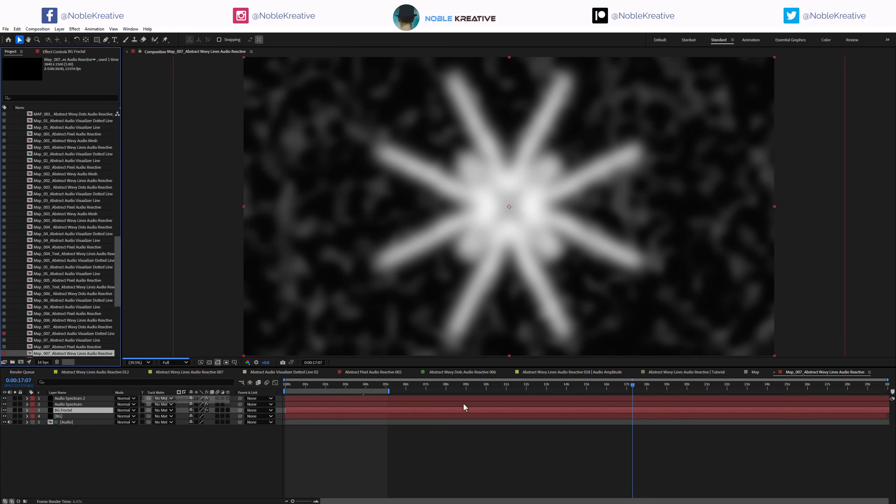
{"action": "left_click", "coordinate": [702, 374]}
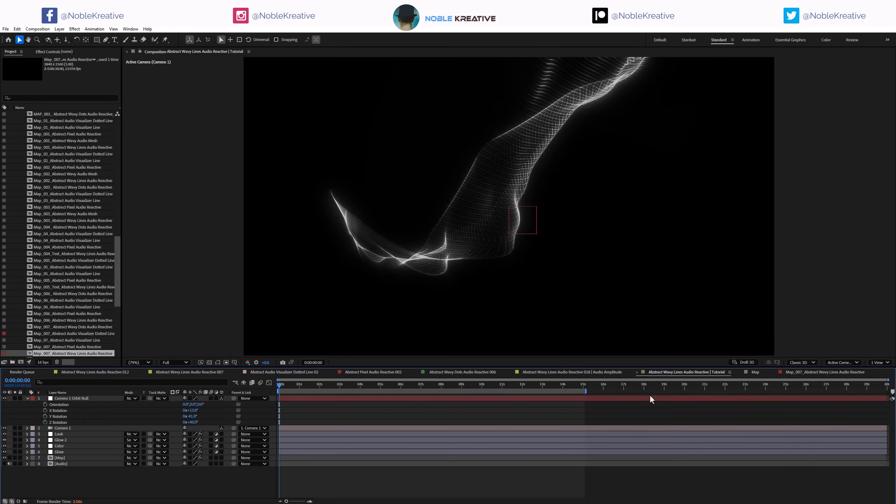
{"action": "left_click", "coordinate": [75, 458]}
{"action": "left_click_drag", "start_coordinate": [73, 357], "coordinate": [71, 459]}
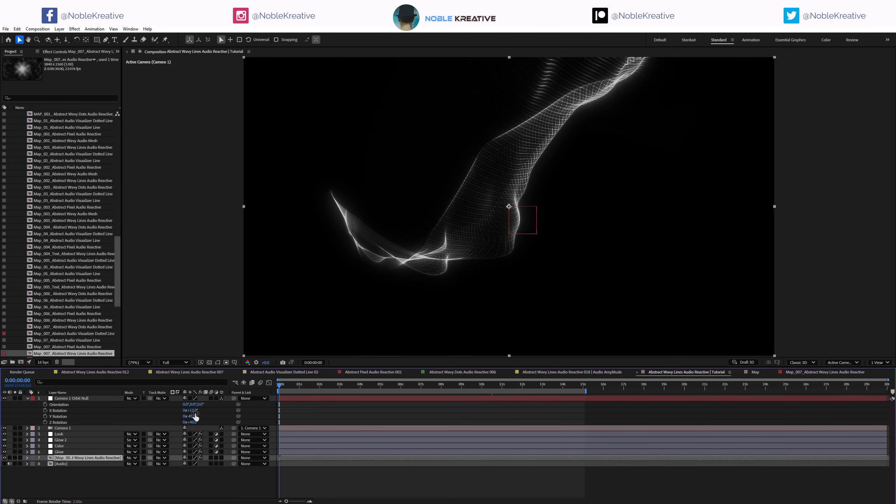
Step: Set the X, Y and Z rotation of the Camera 1 Orbit Null to 0°
{"action": "left_click", "coordinate": [195, 411]}
{"action": "type", "text": "0"}
{"action": "left_click", "coordinate": [195, 417]}
{"action": "type", "text": "0"}
{"action": "left_click", "coordinate": [194, 422]}
{"action": "type", "text": "0"}
{"action": "left_click", "coordinate": [206, 420]}
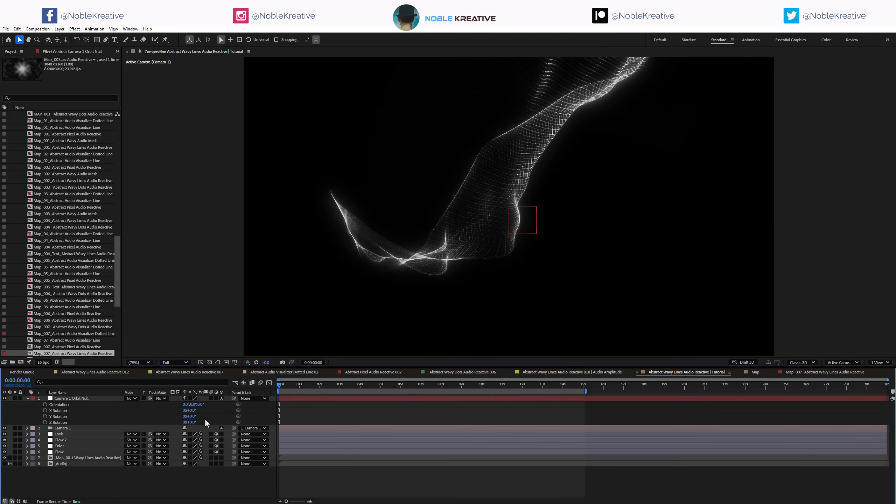
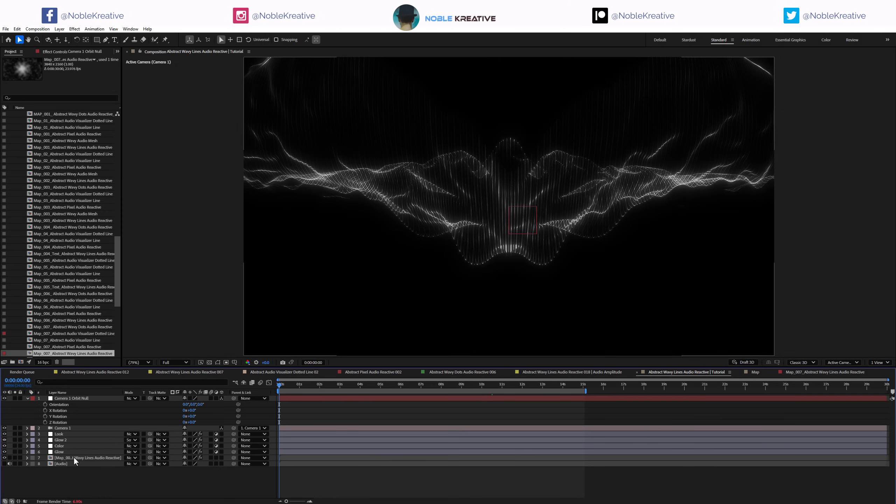
Step: At 0:00:07:20, set the CC Ball Action Twist Angle on the Map_007 layer to 0°
{"action": "left_click", "coordinate": [102, 459]}
{"action": "left_click", "coordinate": [78, 52]}
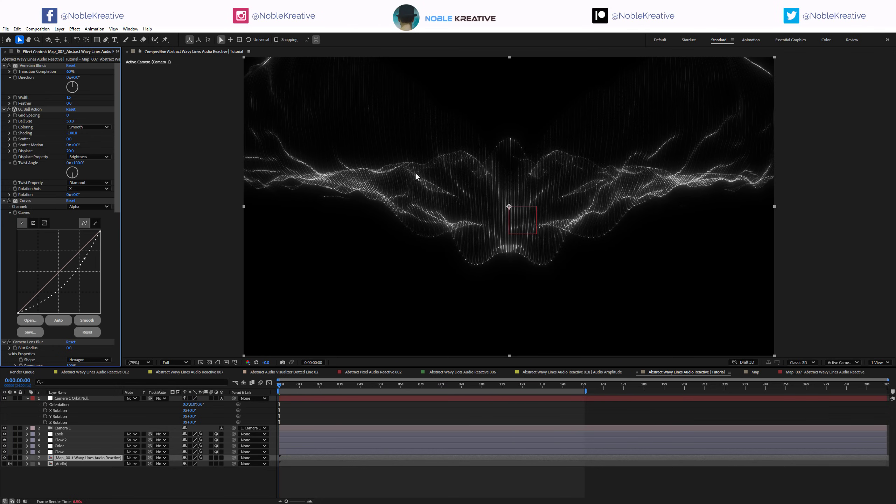
{"action": "left_click_drag", "start_coordinate": [403, 391], "coordinate": [438, 388]}
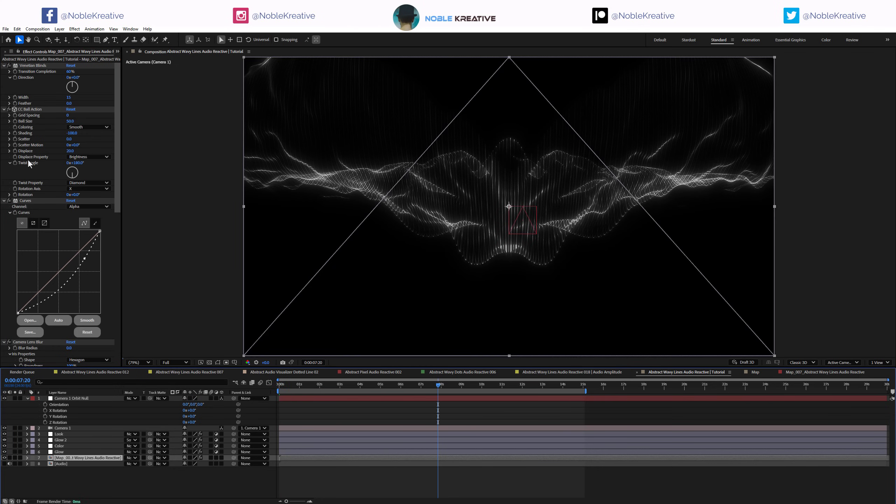
{"action": "left_click", "coordinate": [80, 163]}
{"action": "type", "text": "0"}
{"action": "key", "text": "Return"}
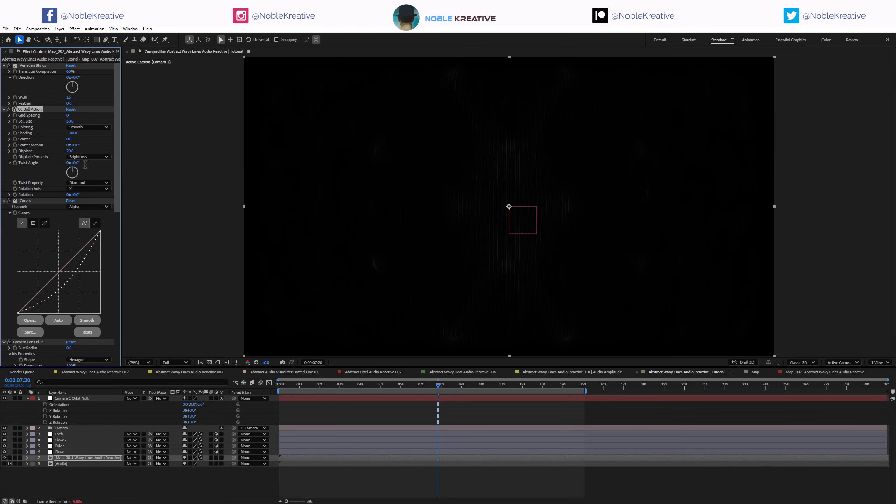
Step: Try a Y rotation of 60° on the Camera 1 Orbit Null
{"action": "left_click", "coordinate": [192, 416]}
{"action": "type", "text": "6"}
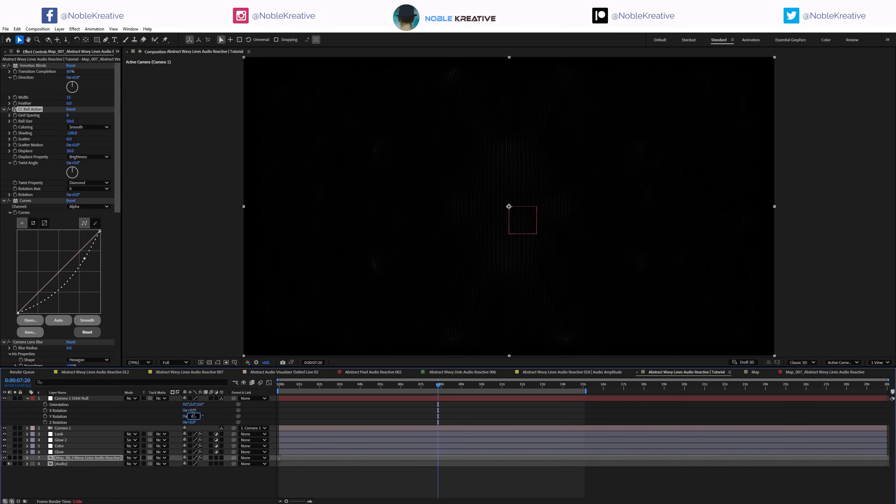
{"action": "type", "text": "0"}
{"action": "key", "text": "Return"}
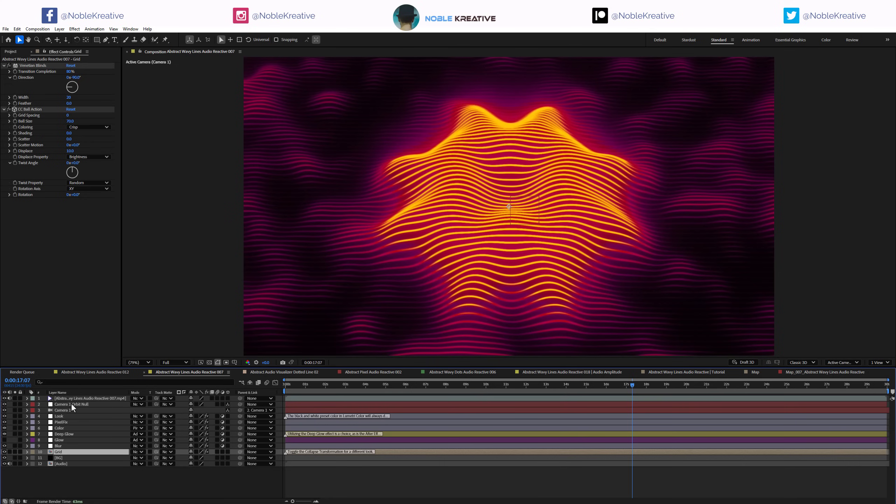
Step: Check the orbit null's rotation in Abstract Wavy Lines Audio Reactive 007, and set the Tutorial null's X rotation to 35° and Y rotation to 0°
{"action": "left_click", "coordinate": [71, 405]}
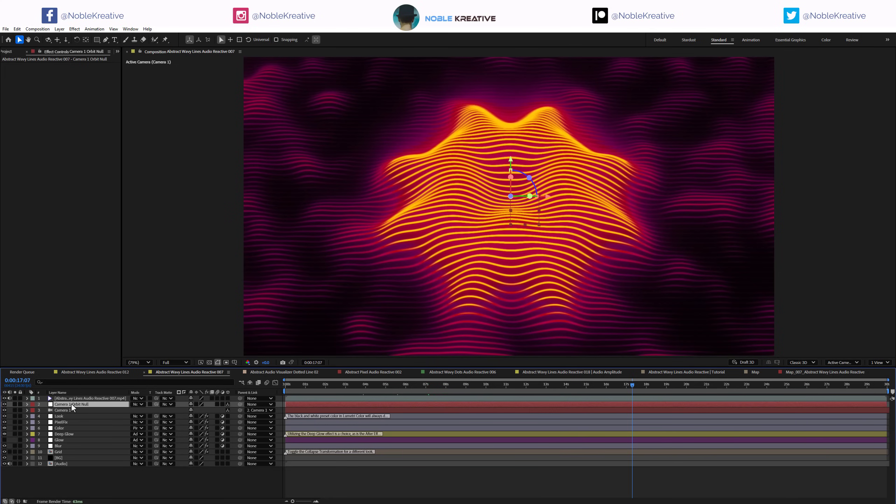
{"action": "key", "text": "r"}
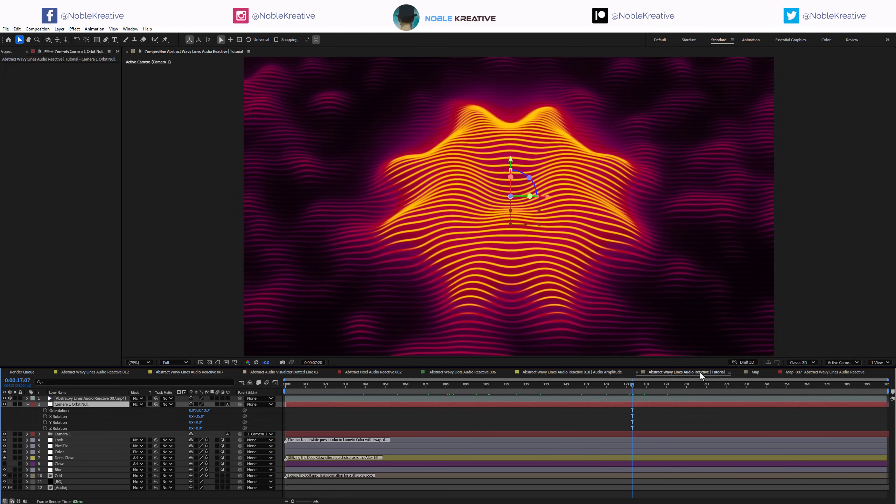
{"action": "left_click", "coordinate": [700, 373]}
{"action": "left_click", "coordinate": [191, 411]}
{"action": "type", "text": "35"}
{"action": "key", "text": "Return"}
{"action": "left_click", "coordinate": [193, 416]}
{"action": "key", "text": "Return"}
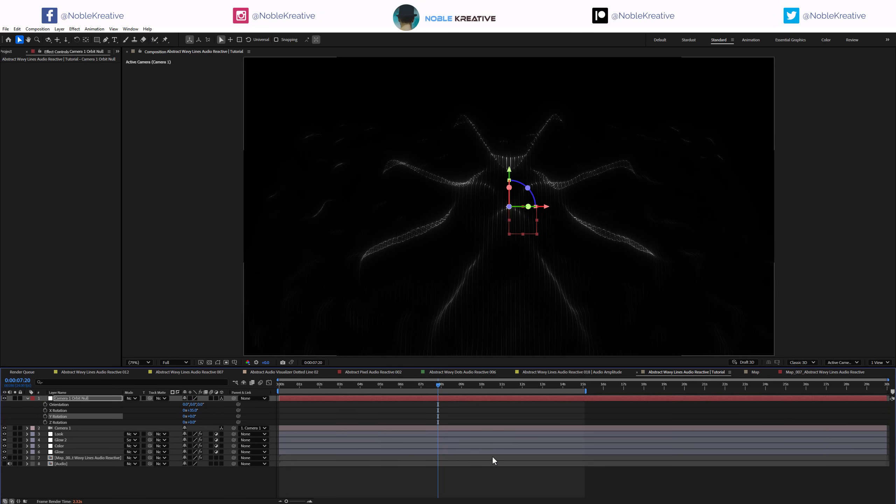
Step: Hide the Look layer, turn off CC Toner on the Color layer, and view the Tutorial composition at 0:00:12:12
{"action": "left_click", "coordinate": [72, 434]}
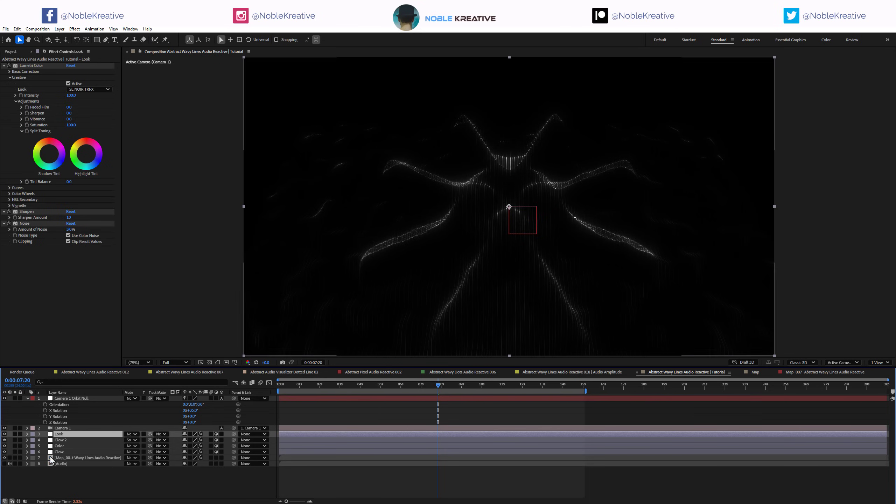
{"action": "left_click", "coordinate": [4, 434]}
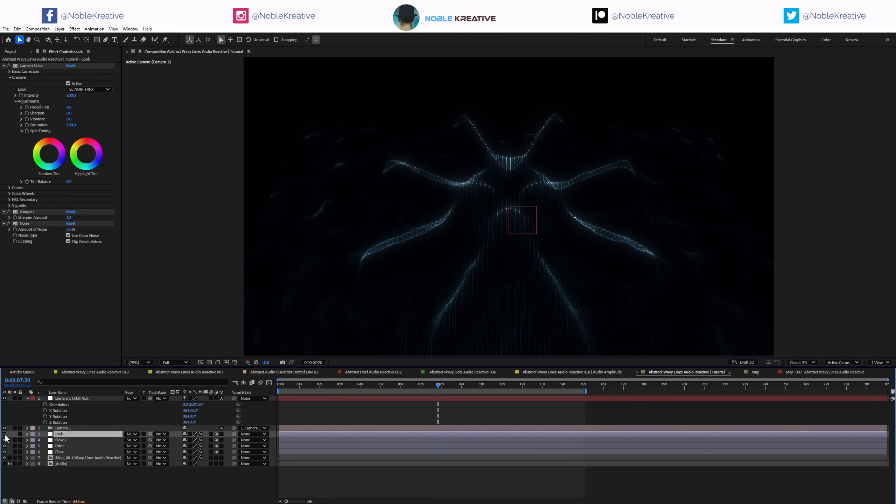
{"action": "left_click", "coordinate": [60, 447]}
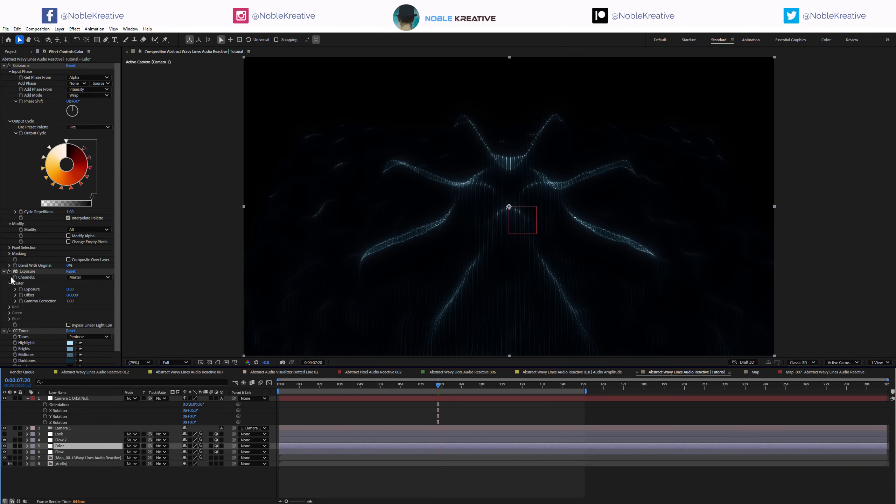
{"action": "left_click", "coordinate": [9, 331]}
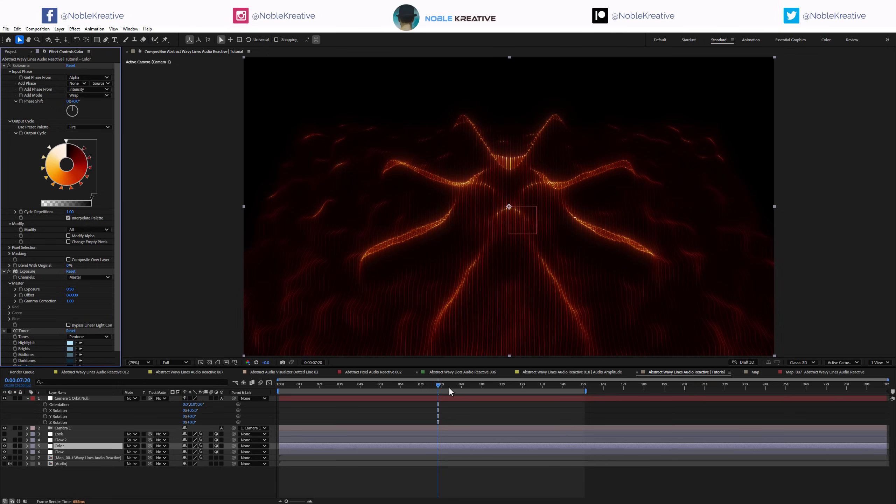
{"action": "left_click", "coordinate": [533, 386]}
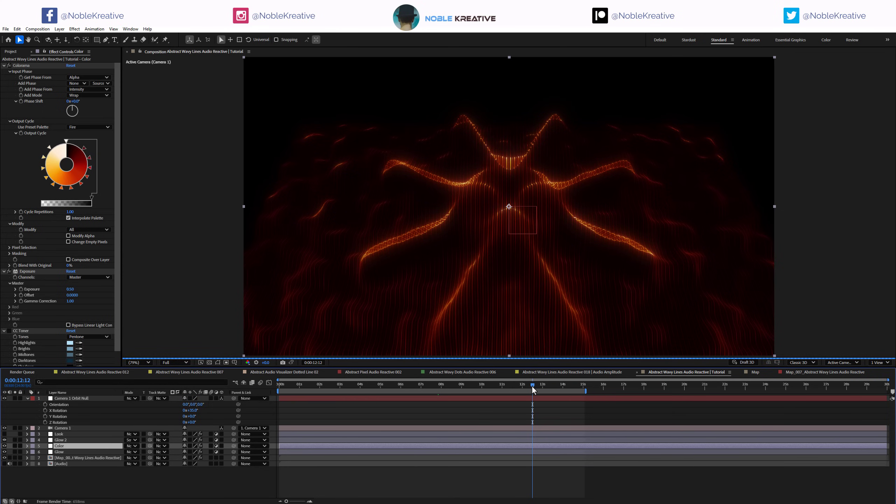
Step: View Abstract Wavy Lines Audio Reactive 007 at 0:00:10:04 and inspect the effects on its Deep Glow and Color layers
{"action": "left_click", "coordinate": [184, 372]}
{"action": "left_click", "coordinate": [490, 385]}
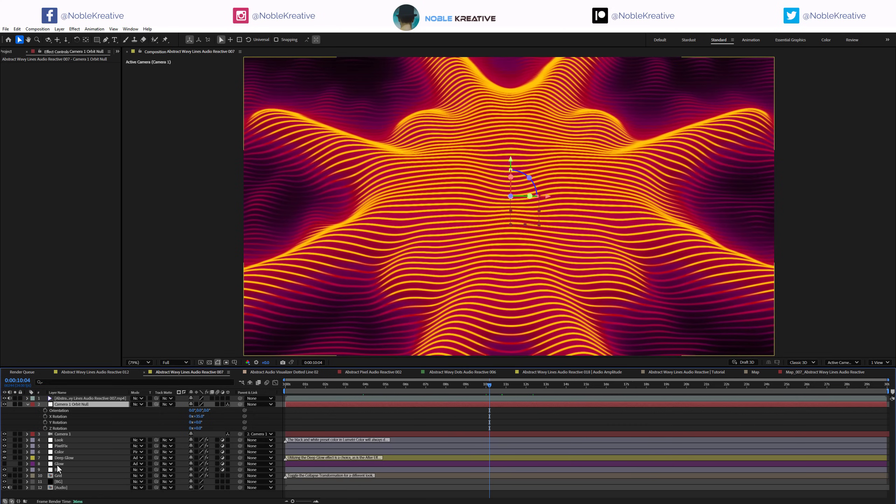
{"action": "left_click", "coordinate": [65, 457]}
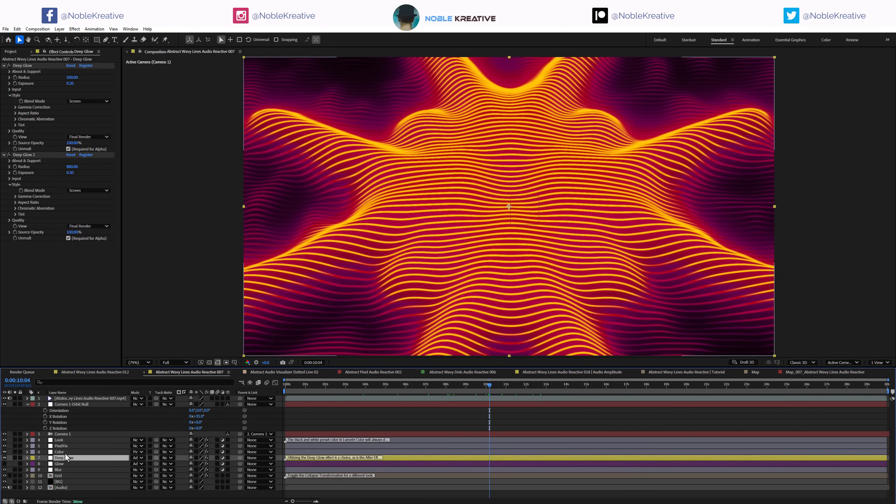
{"action": "left_click", "coordinate": [65, 452]}
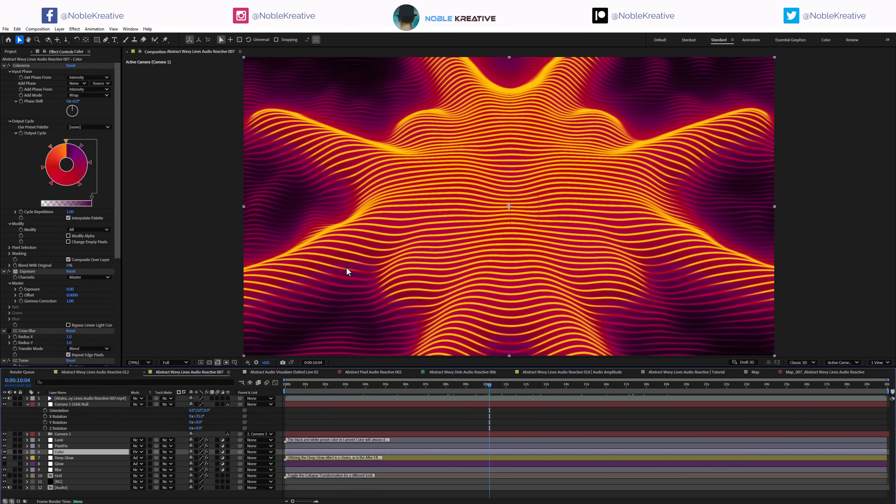
Step: Preview the Abstract Audio Visualizer Dotted Line 02 composition up to 0:00:10:01
{"action": "left_click", "coordinate": [268, 371]}
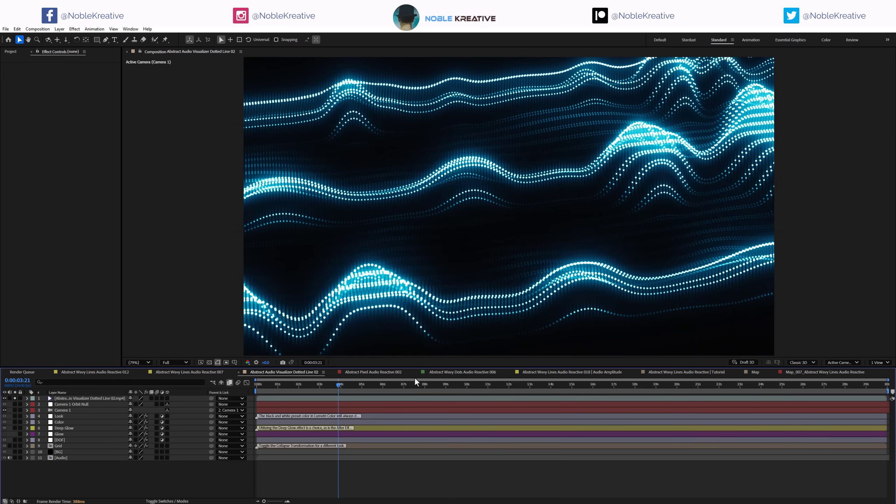
{"action": "left_click_drag", "start_coordinate": [388, 385], "coordinate": [434, 384]}
{"action": "left_click", "coordinate": [468, 385]}
Step: Open the Map_02_Abstract Audio Visualizer Dotted Line composition from the Grid layer and examine its Lines and Audio Spectrum layers' effects, including CC Toner
{"action": "double_click", "coordinate": [63, 446]}
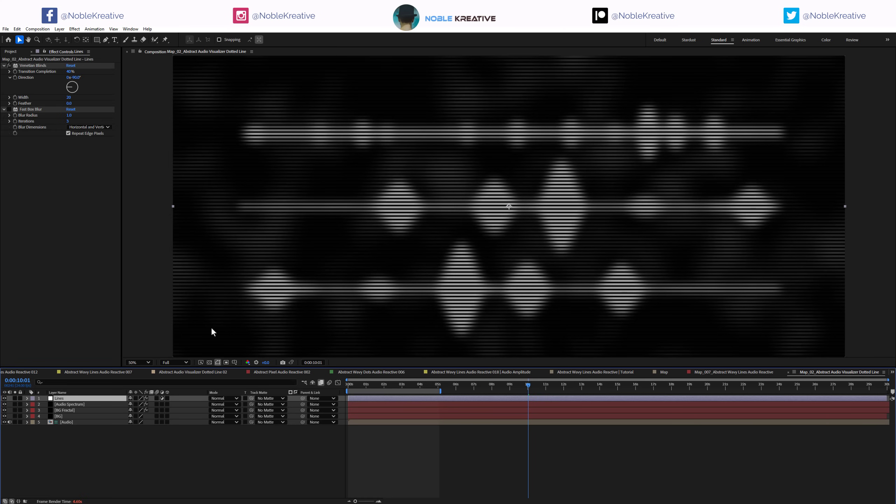
{"action": "left_click", "coordinate": [66, 405]}
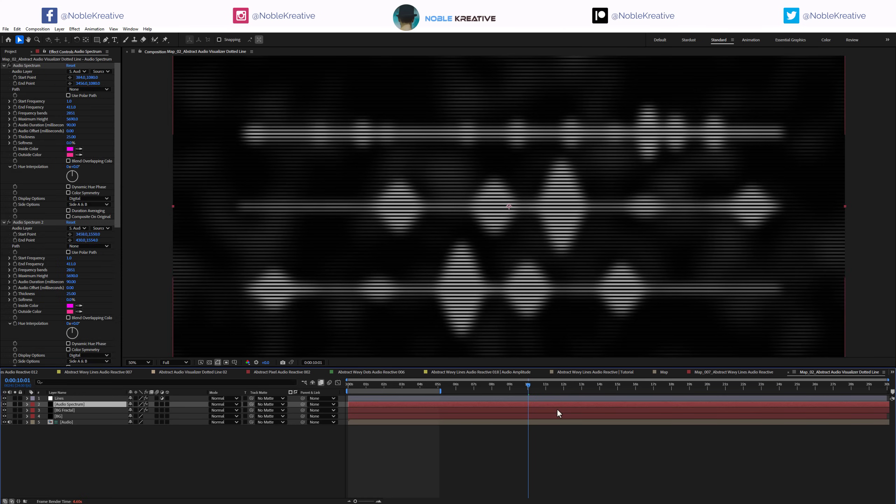
{"action": "scroll", "coordinate": [53, 285], "scroll_direction": "down", "scroll_amount": 10}
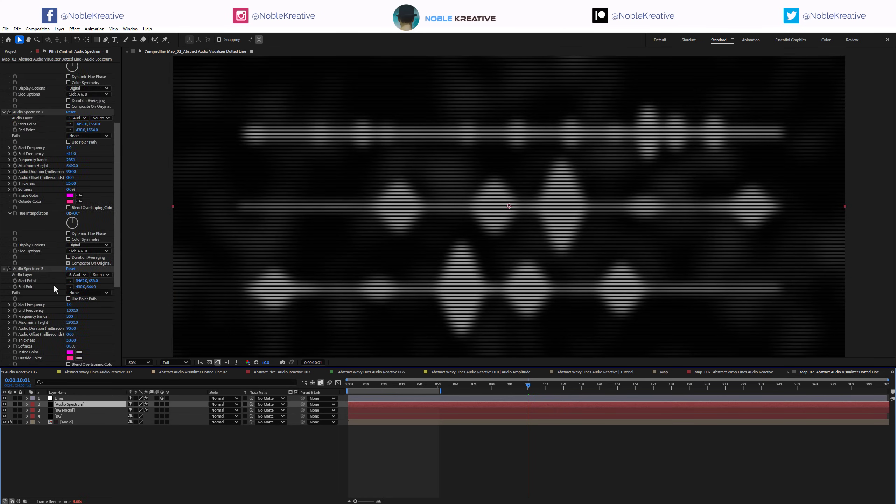
{"action": "left_click", "coordinate": [9, 322]}
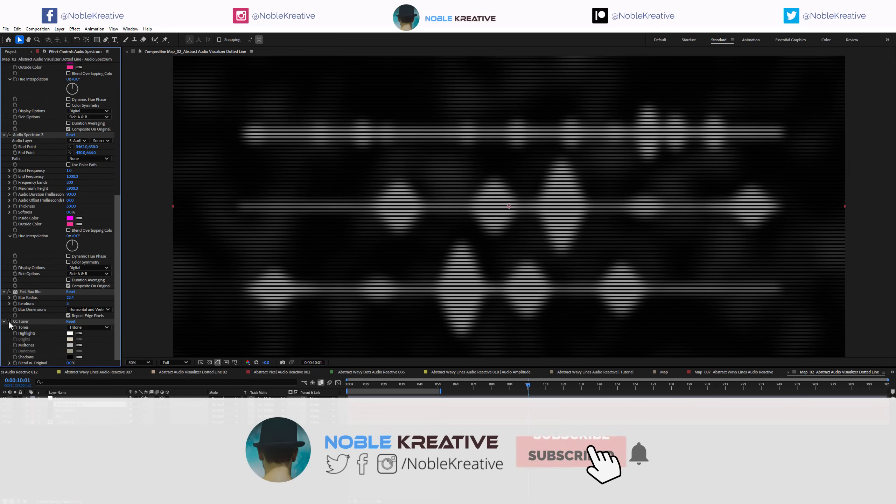
{"action": "left_click", "coordinate": [9, 321]}
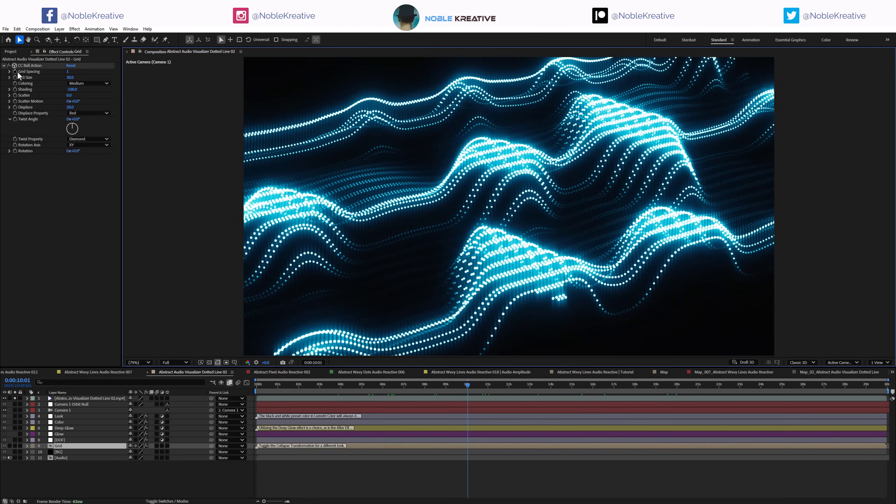
Step: Preview the Abstract Pixel Audio Reactive 002 composition up to 0:00:11:21 and examine the effects on its Grid layer
{"action": "left_click", "coordinate": [290, 374]}
{"action": "left_click_drag", "start_coordinate": [431, 385], "coordinate": [525, 392]}
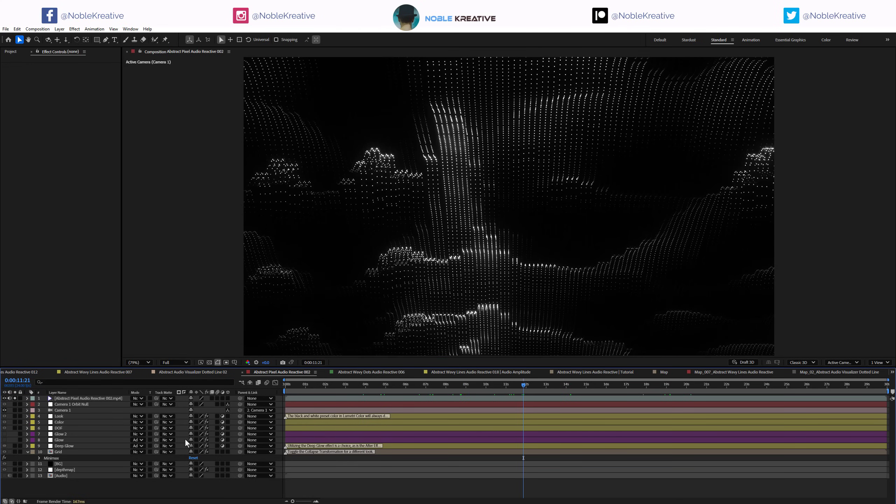
{"action": "left_click", "coordinate": [71, 452]}
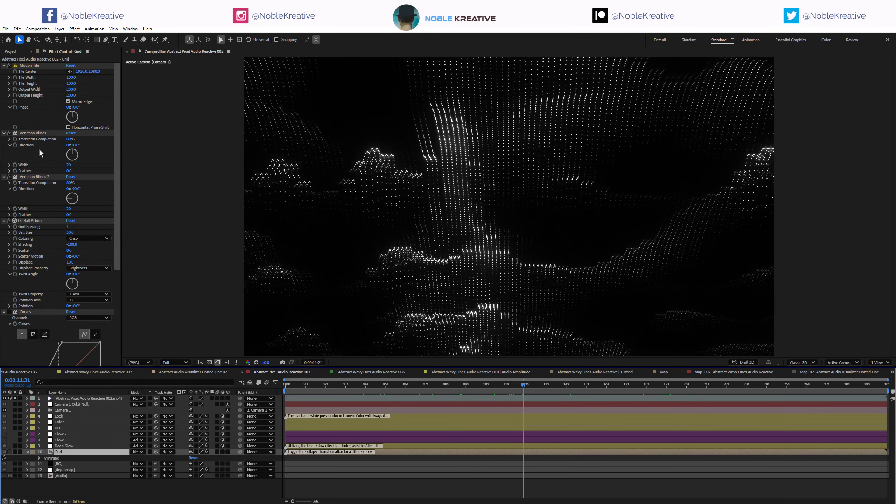
{"action": "left_click", "coordinate": [5, 398]}
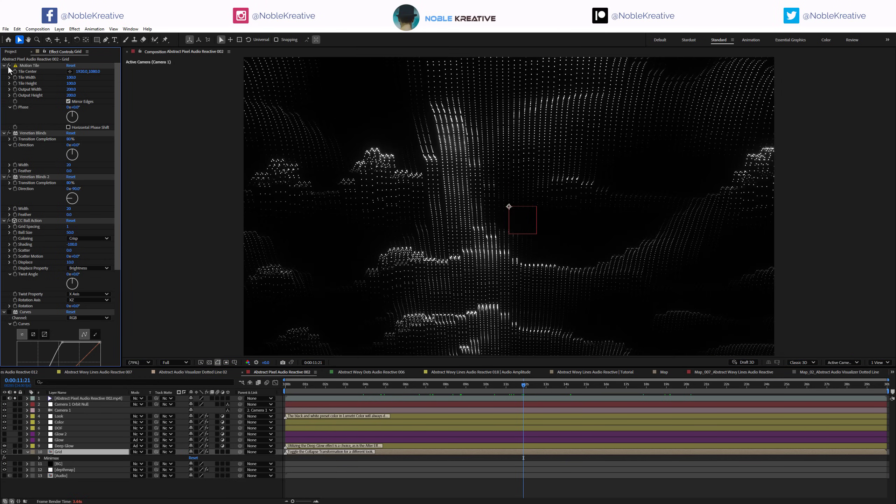
Step: Open the Map_002_Abstract Pixel Audio Reactive composition from the Grid layer and examine its BG Fractal layer in solo
{"action": "double_click", "coordinate": [70, 452]}
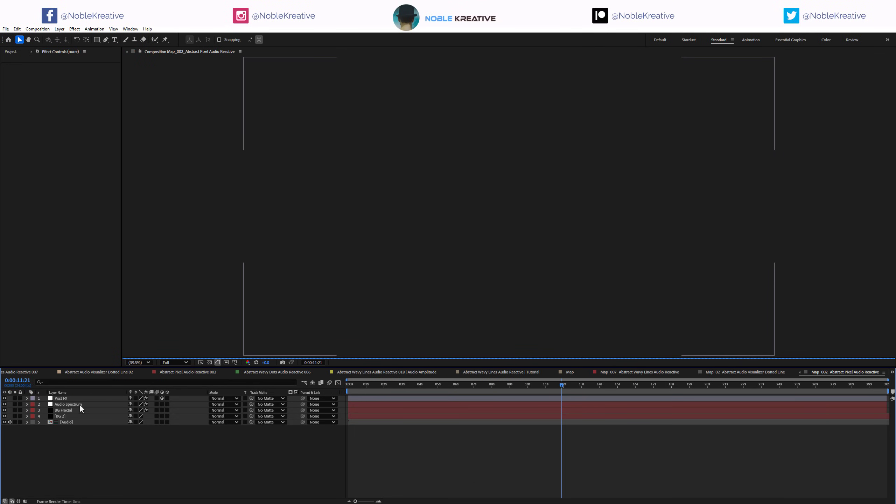
{"action": "left_click", "coordinate": [83, 405]}
{"action": "left_click", "coordinate": [70, 410]}
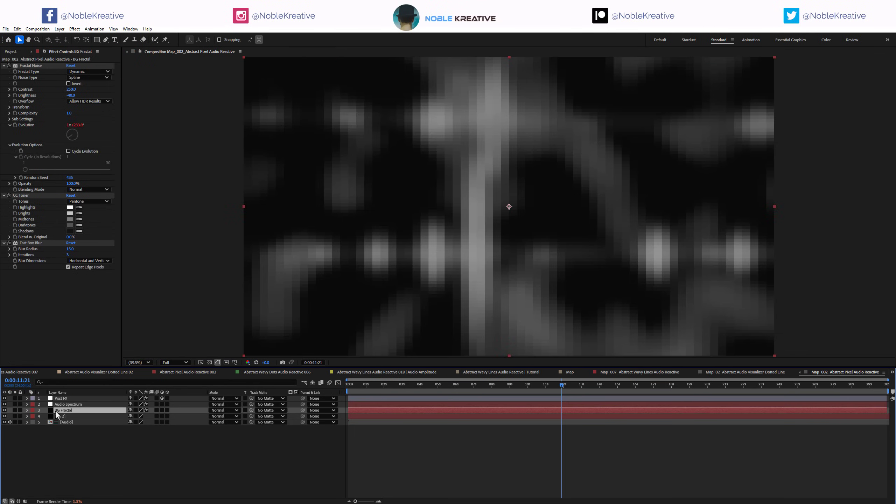
{"action": "left_click", "coordinate": [14, 410]}
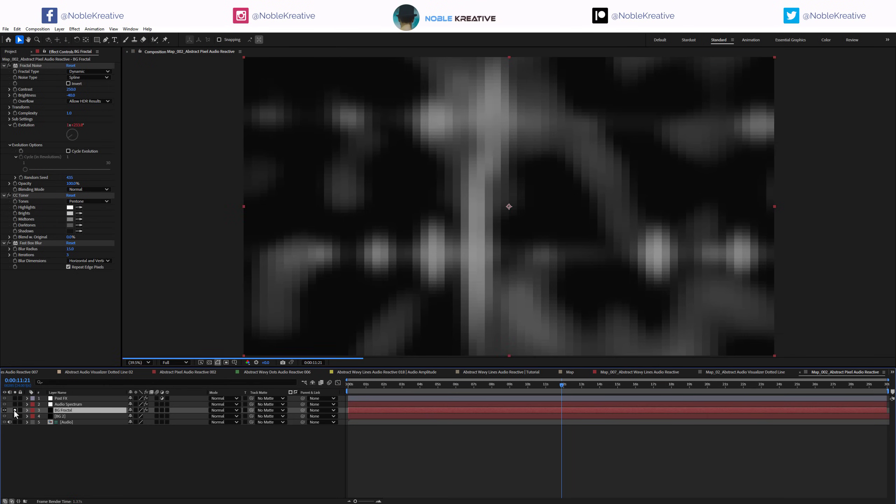
Step: Solo the Audio Spectrum layer of the Map_002 composition, collapse its two Audio Spectrum effects, and remove BG Fractal from solo
{"action": "left_click", "coordinate": [14, 404]}
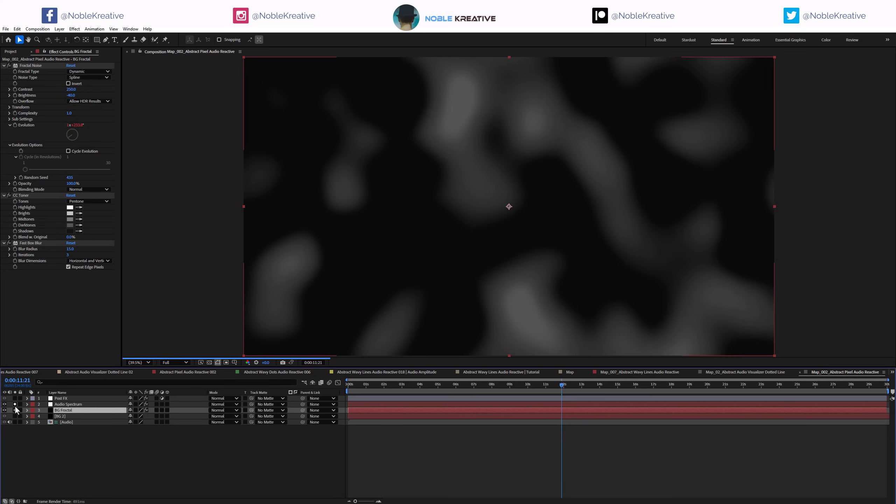
{"action": "left_click", "coordinate": [67, 405]}
{"action": "left_click", "coordinate": [4, 66]}
{"action": "left_click", "coordinate": [4, 72]}
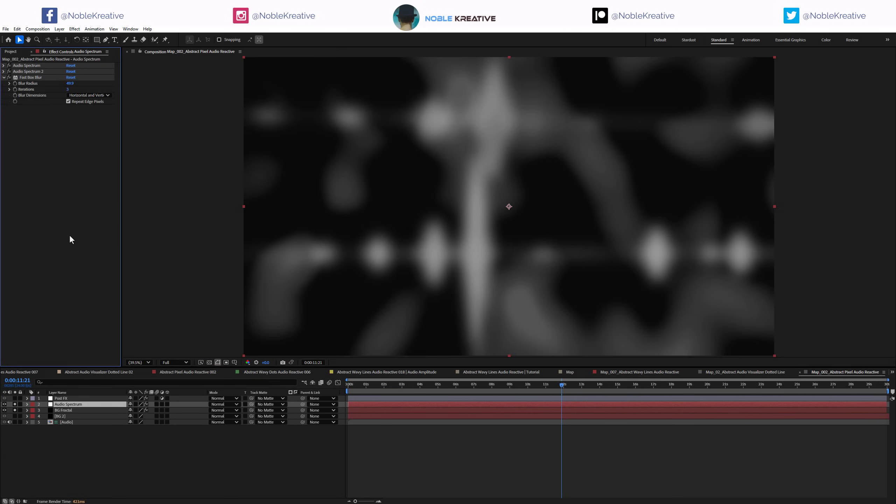
{"action": "left_click", "coordinate": [15, 410]}
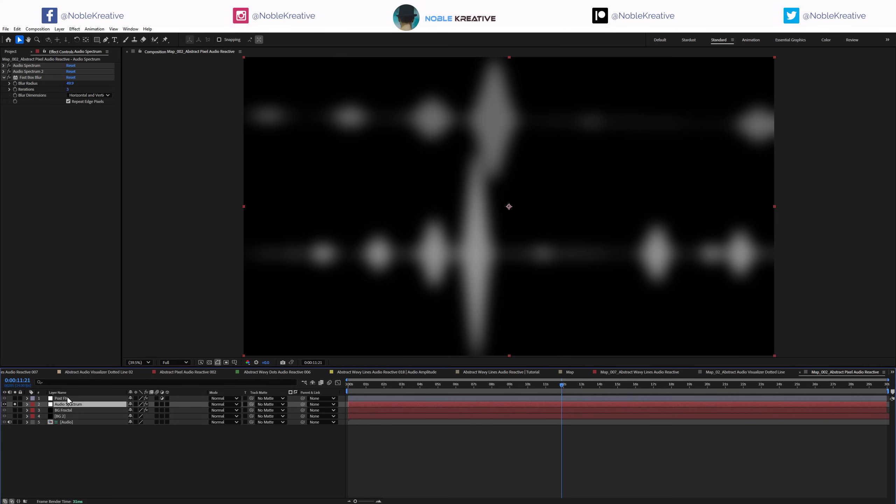
Step: Add the Post FX layer to the solo view and turn off its Mosaic effect for comparison
{"action": "left_click", "coordinate": [67, 398]}
{"action": "left_click", "coordinate": [15, 398]}
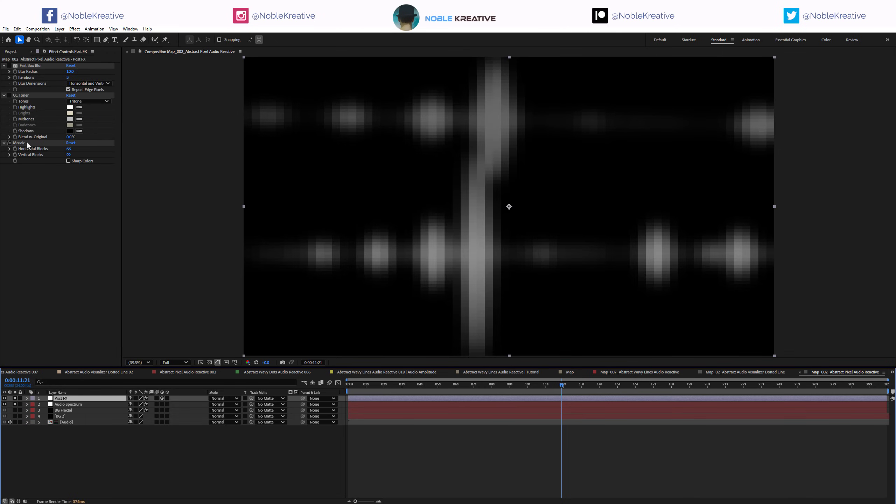
{"action": "left_click", "coordinate": [9, 142]}
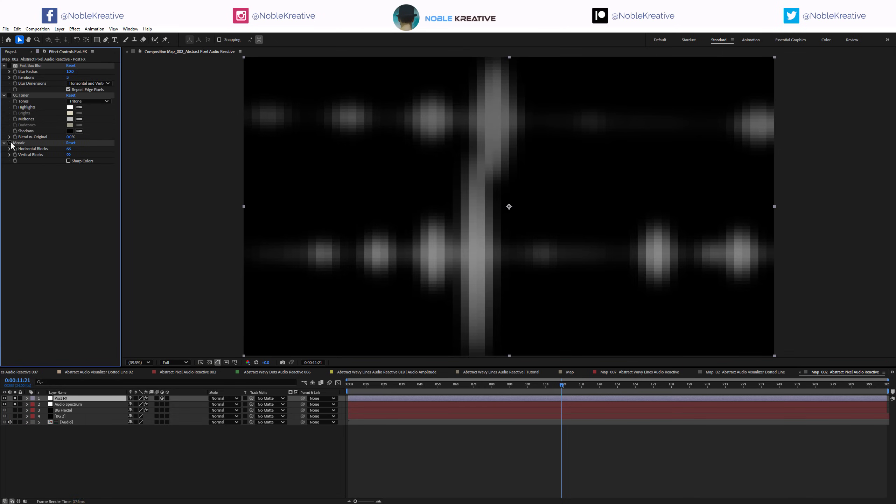
Step: Turn the Mosaic effect back on, clear the solo from Post FX and Audio Spectrum, and return to Abstract Pixel Audio Reactive 002
{"action": "left_click", "coordinate": [9, 143]}
{"action": "left_click_drag", "start_coordinate": [15, 398], "coordinate": [14, 404]}
{"action": "key", "text": "Tab"}
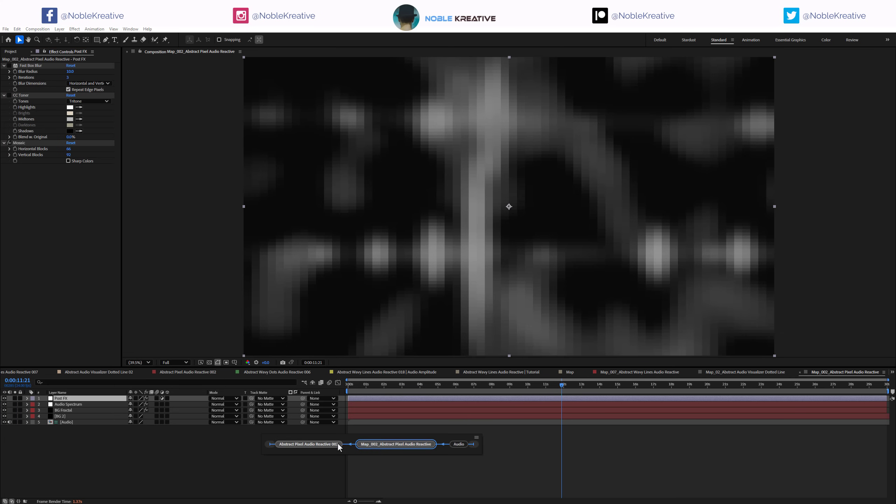
{"action": "left_click", "coordinate": [337, 443]}
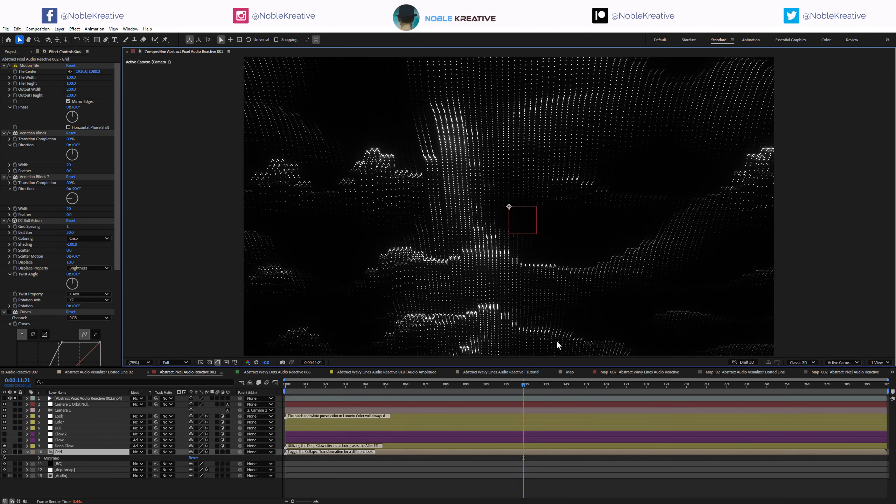
Step: Open the Abstract Wavy Dots Audio Reactive 006 composition and preview it around 0:00:08:15
{"action": "left_click", "coordinate": [287, 375]}
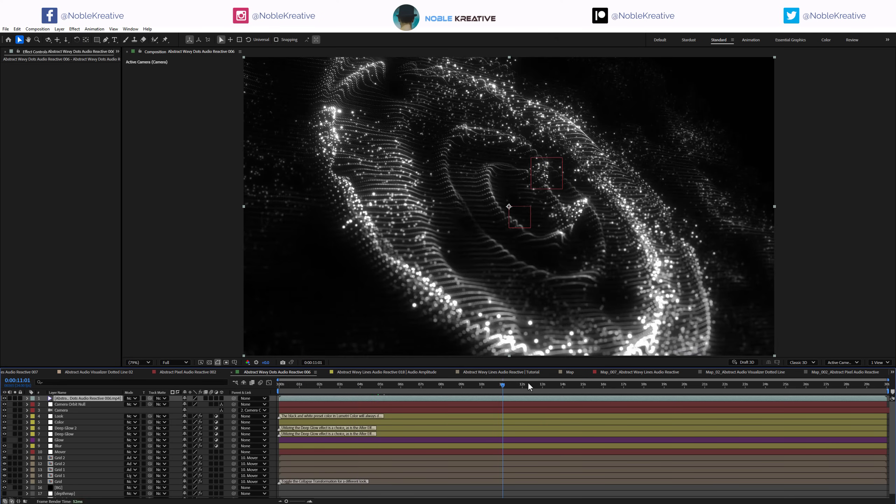
{"action": "left_click_drag", "start_coordinate": [528, 383], "coordinate": [453, 374]}
{"action": "scroll", "coordinate": [73, 463], "scroll_direction": "down", "scroll_amount": 3}
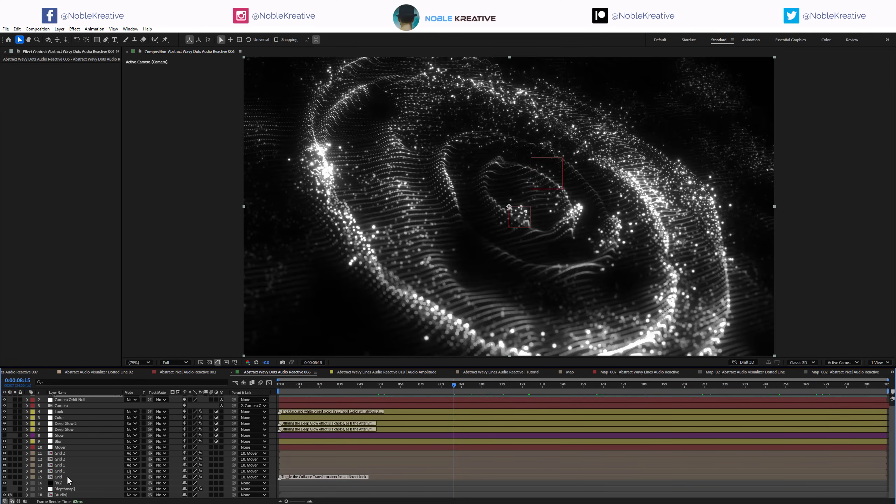
Step: Open the Map_006 composition from the Grid layer, collapse the upper Audio Spectrum layers, and check the third layer's Rotation
{"action": "double_click", "coordinate": [67, 477]}
{"action": "left_click", "coordinate": [27, 405]}
{"action": "left_click", "coordinate": [27, 411]}
{"action": "left_click", "coordinate": [27, 418]}
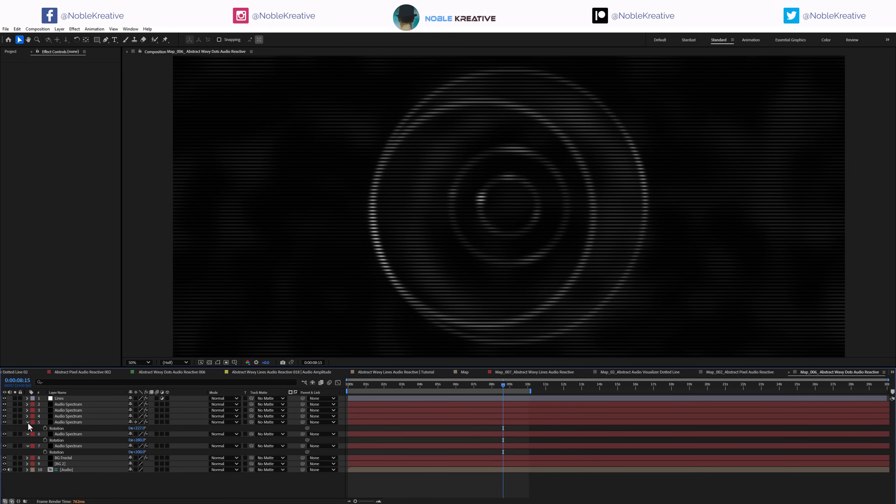
{"action": "left_click", "coordinate": [28, 422]}
{"action": "left_click", "coordinate": [77, 413]}
{"action": "key", "text": "r"}
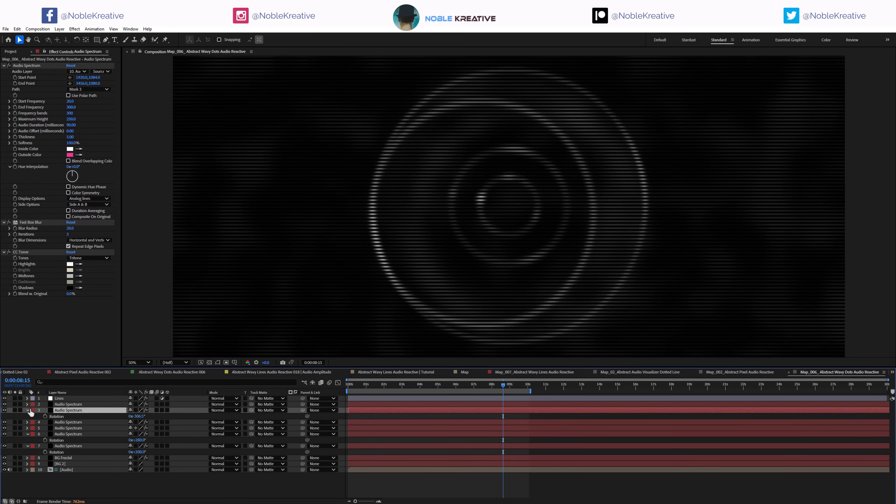
{"action": "key", "text": "r"}
Step: Move to 0:00:09:14 and examine the mask Path option and CC Toner effect of the selected Audio Spectrum layer
{"action": "left_click_drag", "start_coordinate": [394, 386], "coordinate": [357, 384]}
{"action": "left_click", "coordinate": [521, 385]}
{"action": "left_click", "coordinate": [88, 89]}
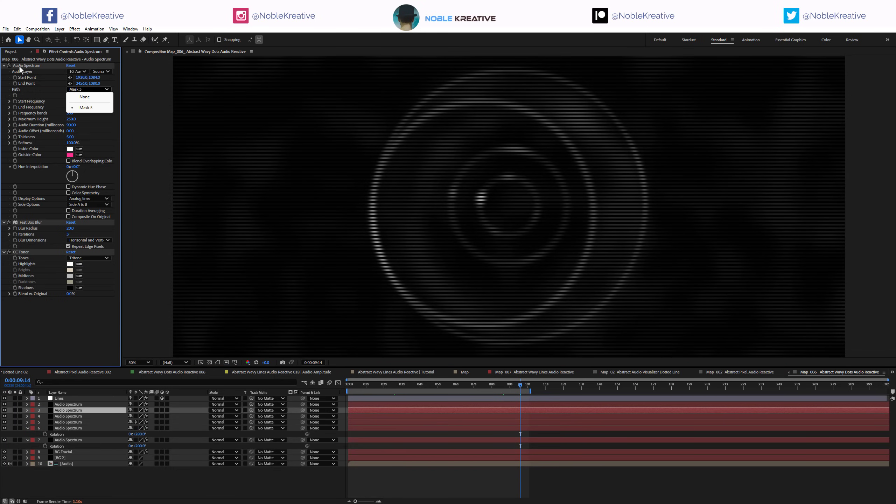
{"action": "left_click", "coordinate": [46, 331]}
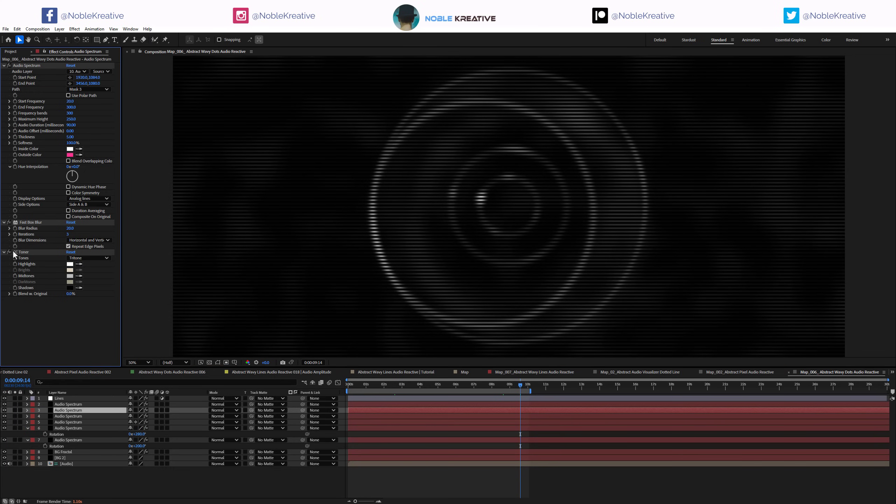
{"action": "left_click", "coordinate": [9, 252]}
Step: Examine the Lines layer's Venetian Blinds against the transparency grid, and return to Abstract Wavy Dots Audio Reactive 006
{"action": "left_click", "coordinate": [73, 398]}
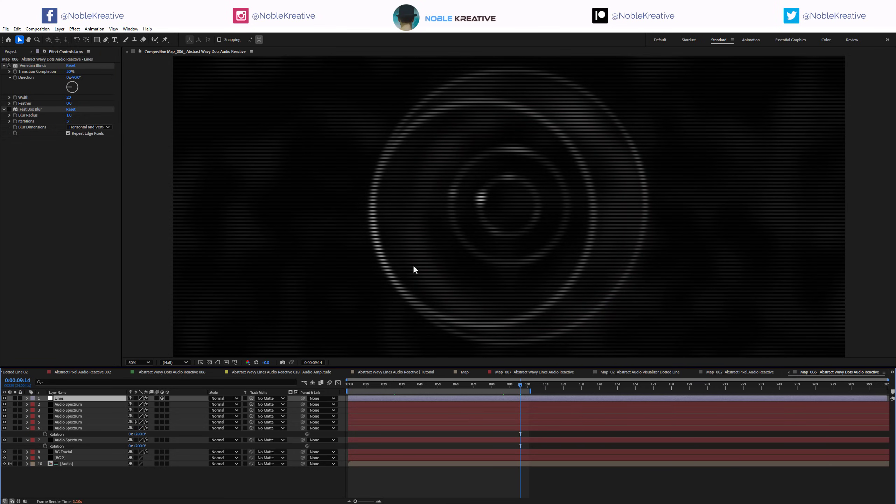
{"action": "left_click", "coordinate": [209, 362]}
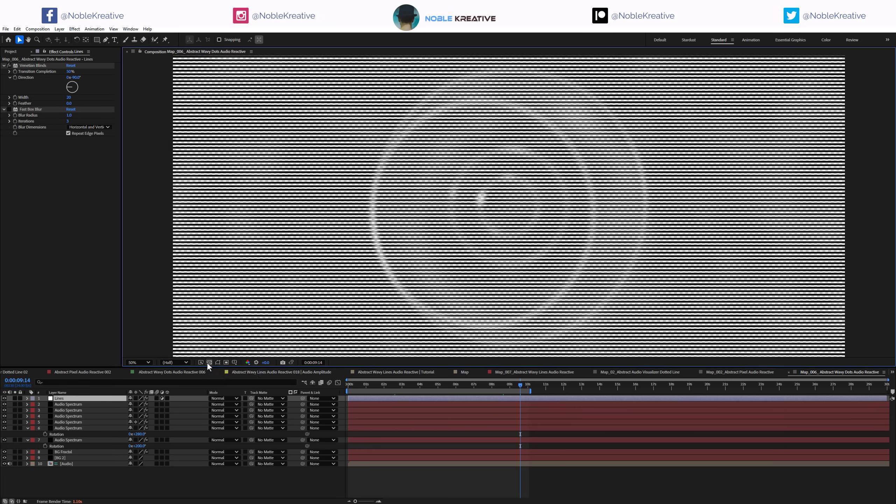
{"action": "left_click", "coordinate": [207, 364]}
{"action": "key", "text": "Tab"}
{"action": "left_click", "coordinate": [258, 445]}
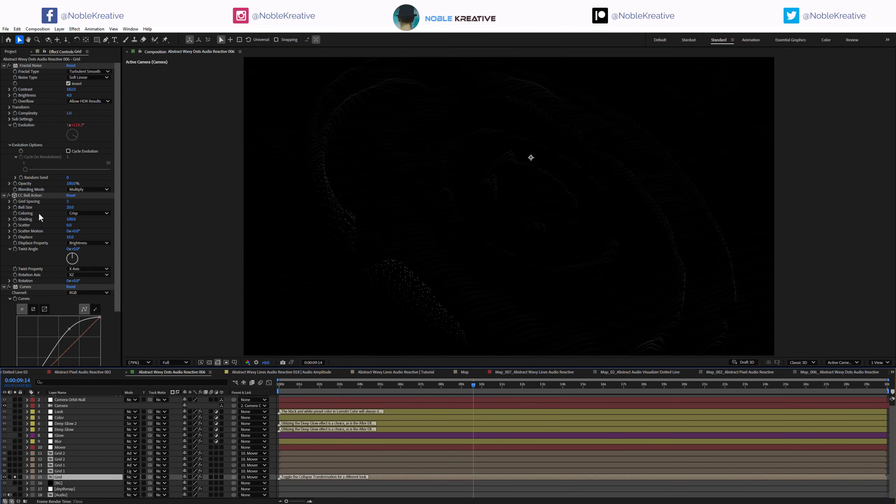
Step: Toggle the soloed Grid layer's Fractal Noise off and on for comparison, and review its CC Ball Action and Curves settings
{"action": "left_click", "coordinate": [9, 66]}
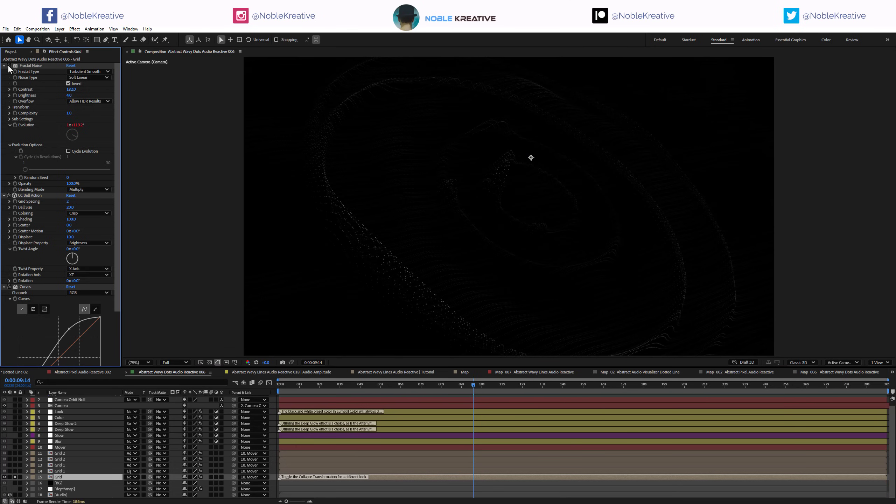
{"action": "left_click", "coordinate": [9, 66]}
{"action": "scroll", "coordinate": [56, 278], "scroll_direction": "down", "scroll_amount": 3}
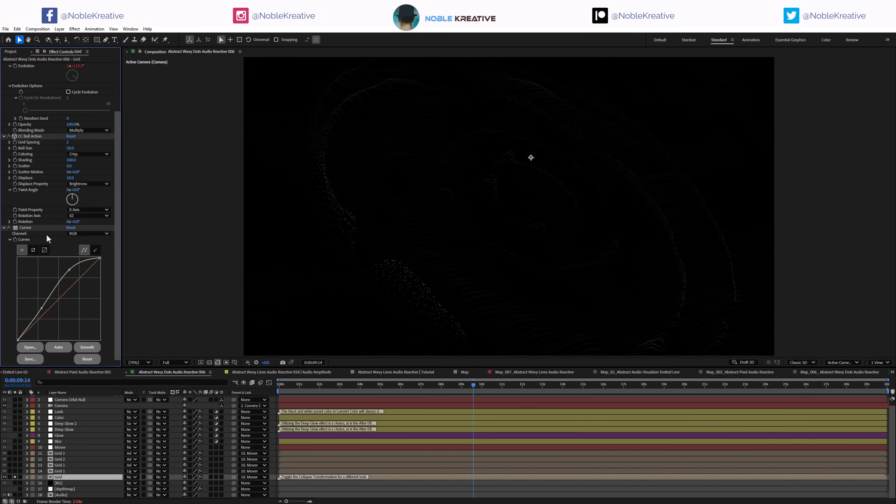
Step: Add both Grid 1 layers to the solo view with Grid, checking the blending mode options of the lower one
{"action": "left_click", "coordinate": [12, 472]}
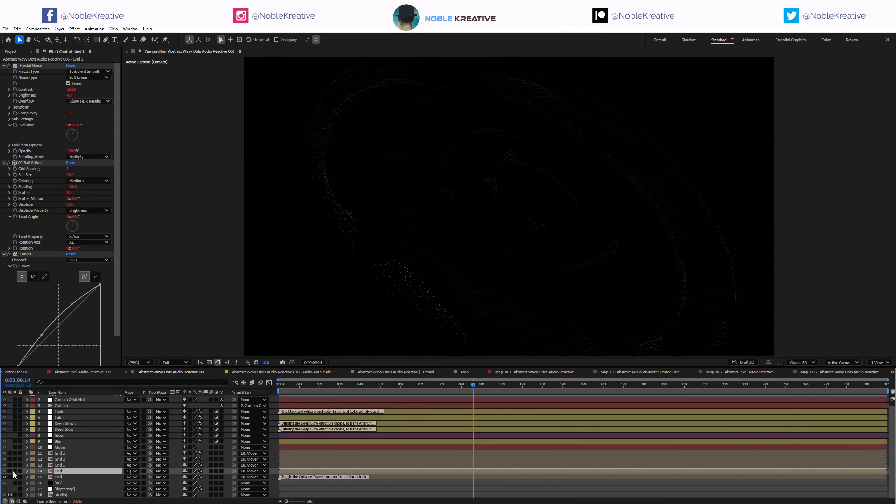
{"action": "left_click_drag", "start_coordinate": [14, 471], "coordinate": [14, 477]}
{"action": "left_click", "coordinate": [132, 471]}
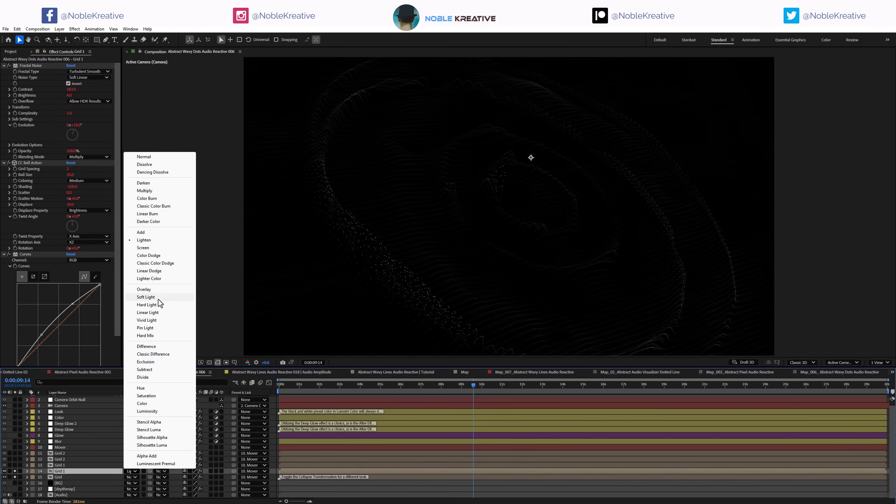
{"action": "left_click", "coordinate": [61, 466]}
{"action": "left_click", "coordinate": [14, 465]}
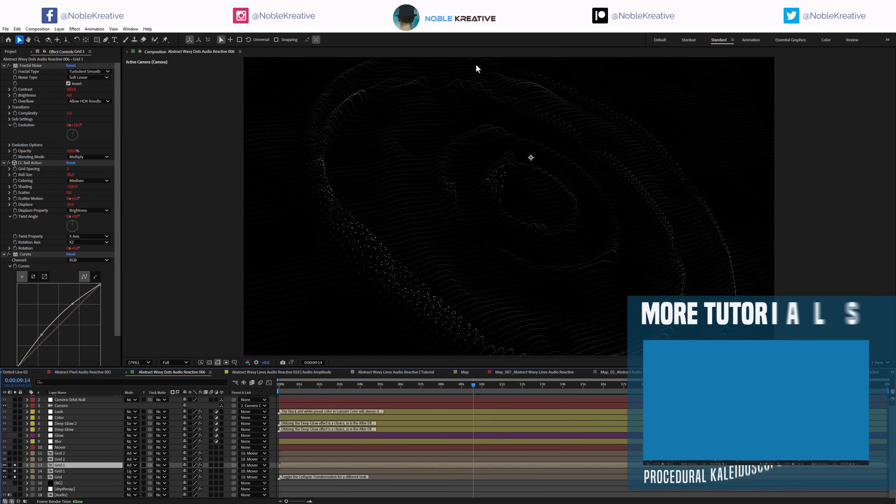
Step: Isolate the lower Grid 2 layer and try a CC Ball Action Scatter of 0, undoing the change
{"action": "left_click", "coordinate": [58, 460]}
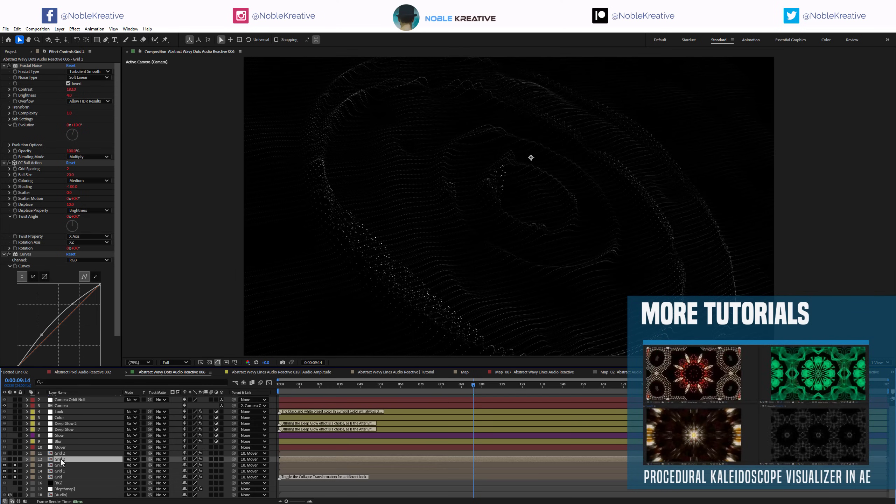
{"action": "left_click", "coordinate": [15, 459]}
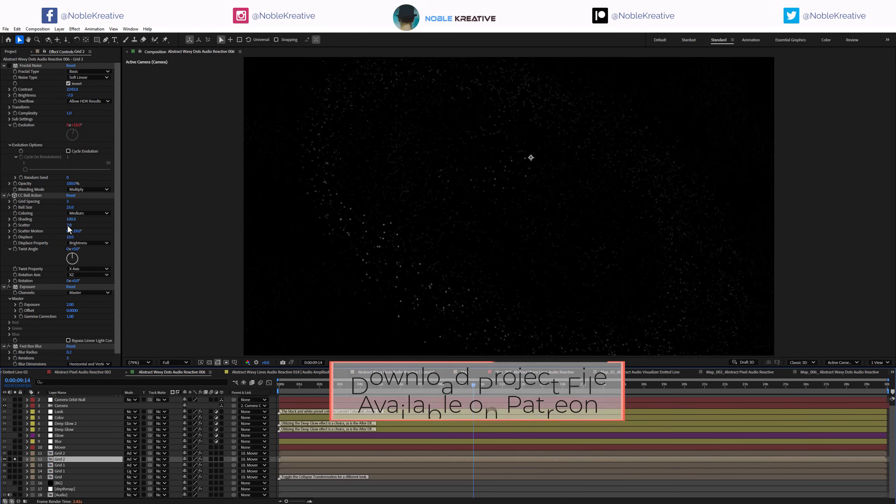
{"action": "left_click", "coordinate": [69, 225]}
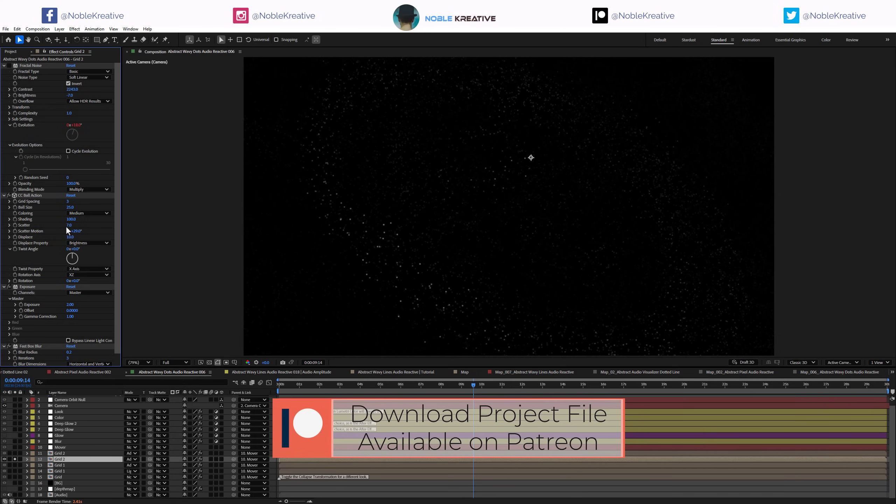
{"action": "type", "text": "0"}
{"action": "key", "text": "Return"}
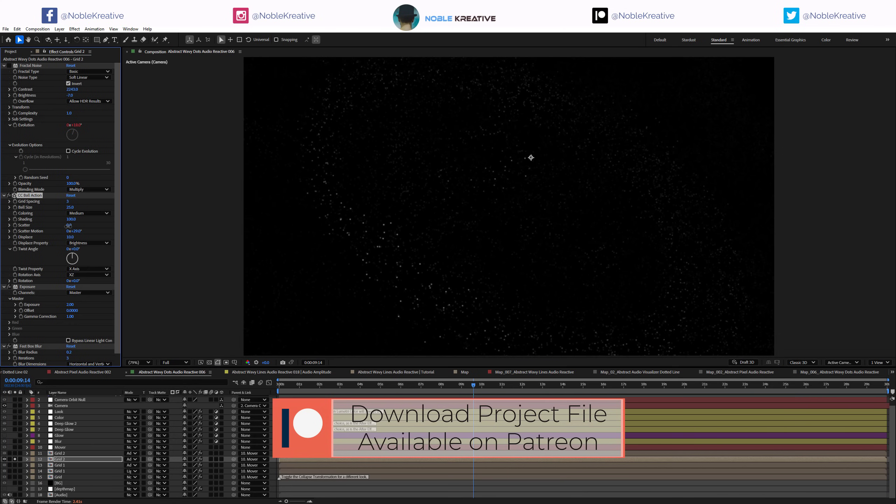
{"action": "key", "text": "ctrl+z"}
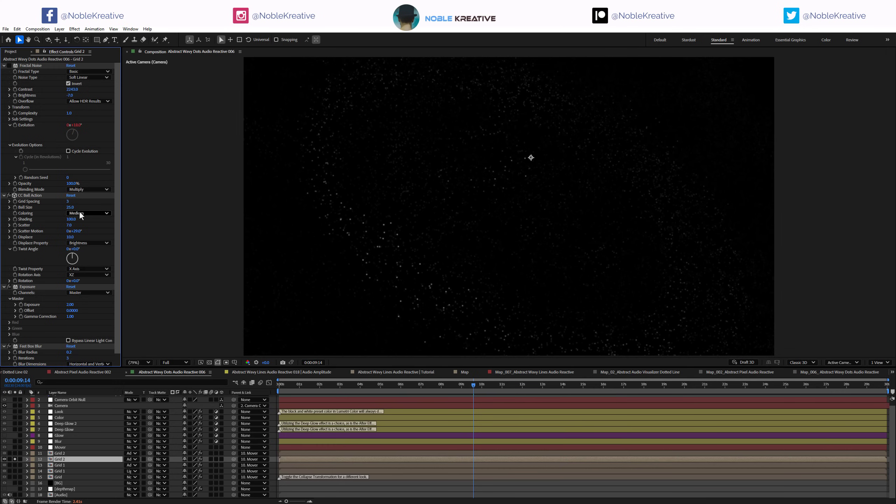
Step: Compare both Grid 2 layers in solo at 0:00:06:12, and clear the solo to show the full composition
{"action": "left_click", "coordinate": [411, 388]}
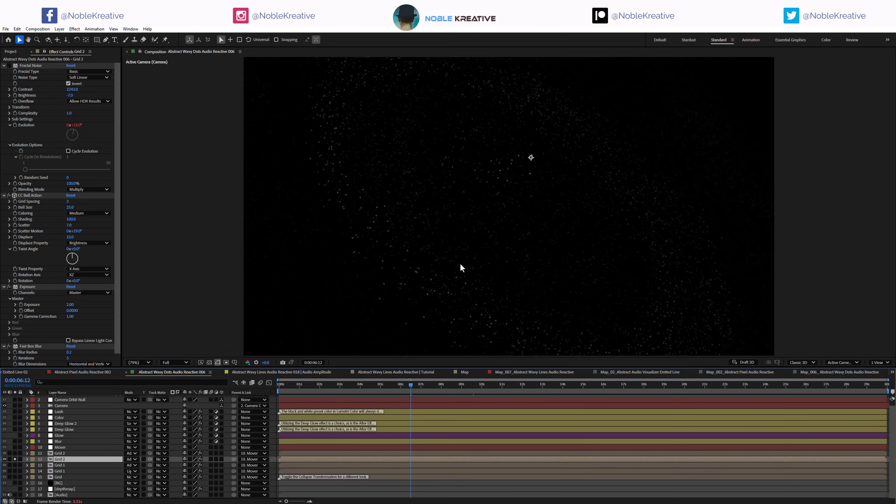
{"action": "left_click", "coordinate": [20, 454]}
{"action": "left_click", "coordinate": [16, 453]}
{"action": "left_click", "coordinate": [65, 455]}
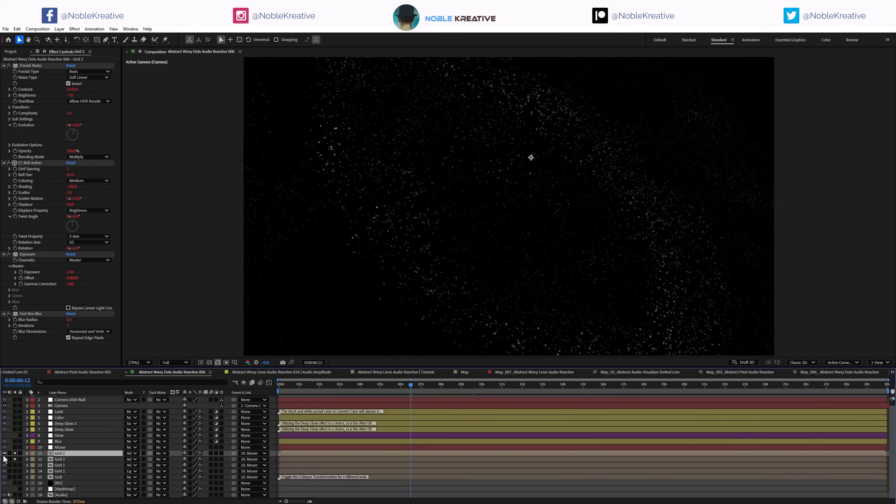
{"action": "left_click", "coordinate": [15, 454]}
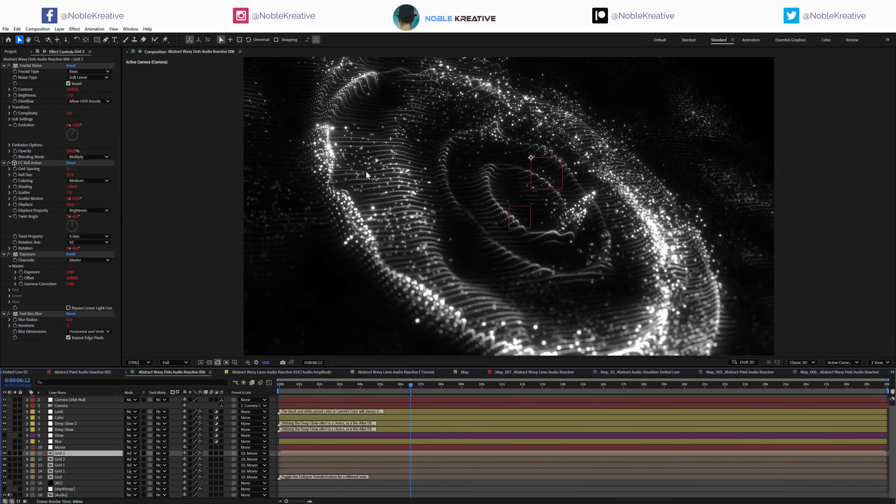
Step: Reveal the Camera Orbit Null's Position and Rotation keyframes and preview the camera movement along the timeline
{"action": "scroll", "coordinate": [34, 428], "scroll_direction": "up", "scroll_amount": 1}
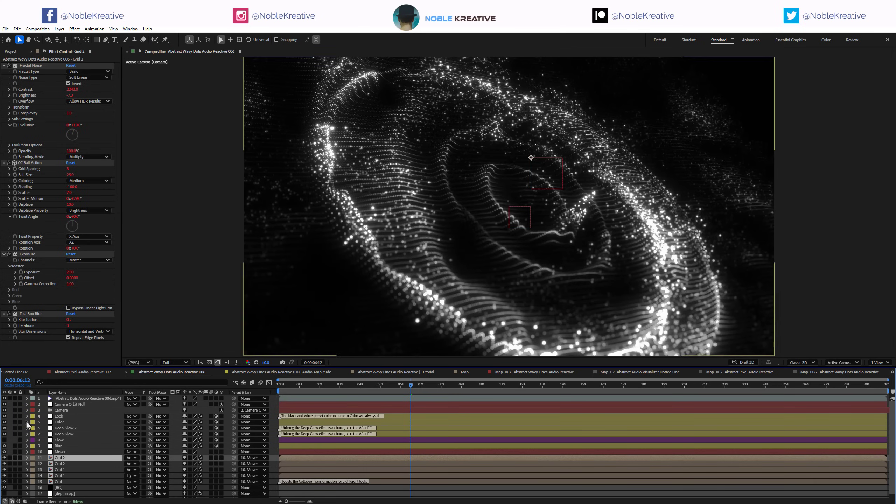
{"action": "left_click", "coordinate": [85, 399]}
{"action": "left_click_drag", "start_coordinate": [447, 385], "coordinate": [561, 385]}
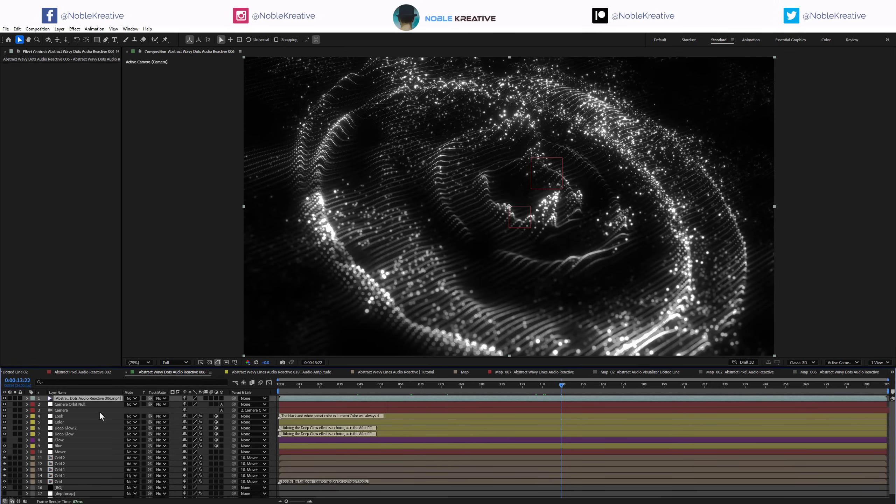
{"action": "left_click", "coordinate": [66, 404]}
{"action": "key", "text": "u"}
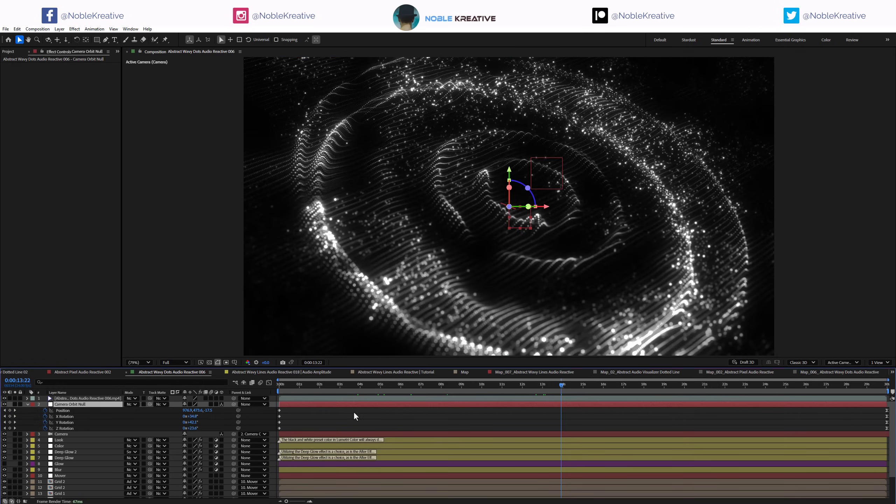
{"action": "key", "text": "space"}
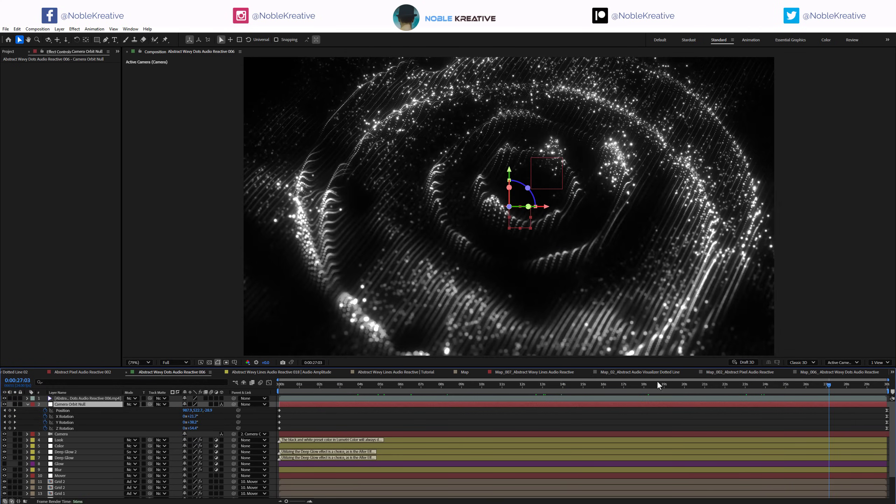
{"action": "left_click_drag", "start_coordinate": [445, 385], "coordinate": [464, 383]}
Step: Open the Abstract Wavy Lines Audio Reactive 018 | Audio Amplitude composition and preview its animation, stopping at 0:00:04:18
{"action": "left_click", "coordinate": [282, 371]}
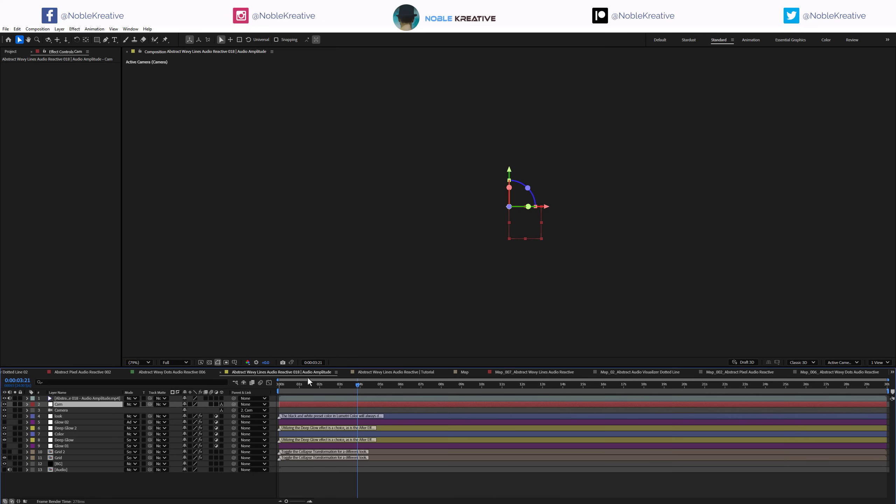
{"action": "left_click", "coordinate": [441, 385]}
{"action": "left_click_drag", "start_coordinate": [441, 385], "coordinate": [866, 385]}
{"action": "left_click_drag", "start_coordinate": [653, 386], "coordinate": [376, 379]}
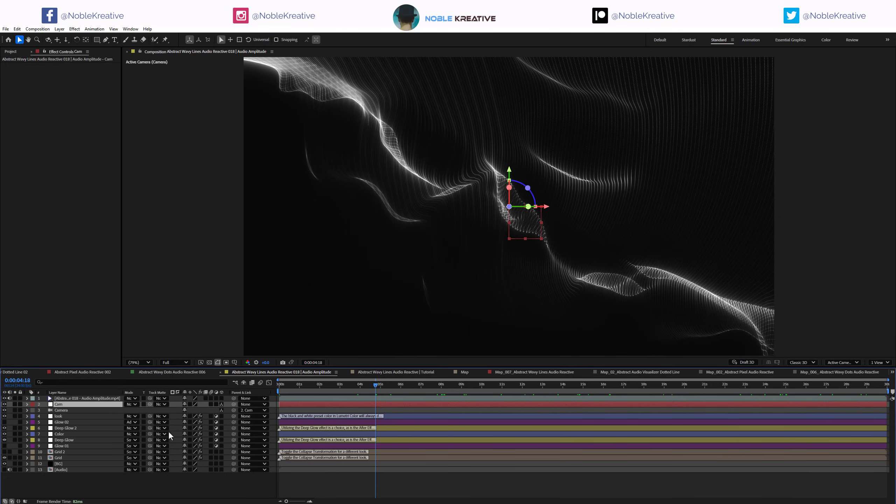
Step: Open the Map_018 composition from the Grid layer, inspect its layers, and reveal the Audio Amplitude layer's keyframes
{"action": "double_click", "coordinate": [69, 458]}
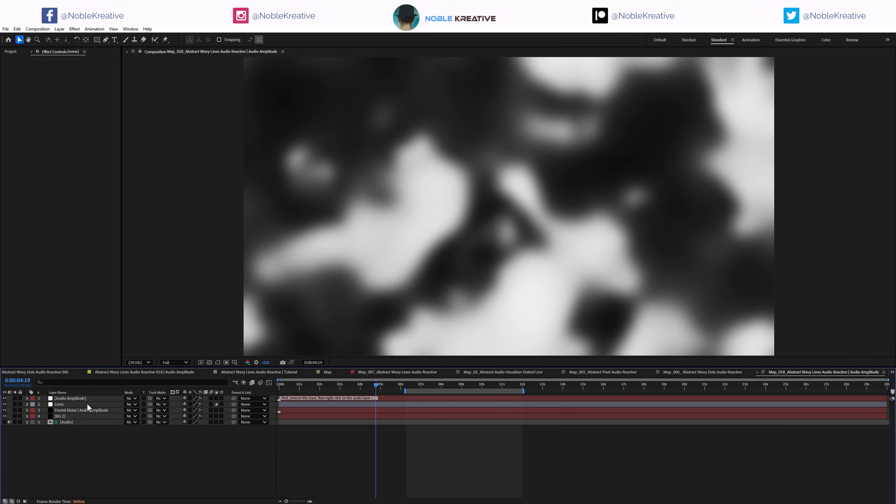
{"action": "left_click", "coordinate": [87, 404]}
{"action": "left_click", "coordinate": [82, 411]}
{"action": "left_click", "coordinate": [76, 398]}
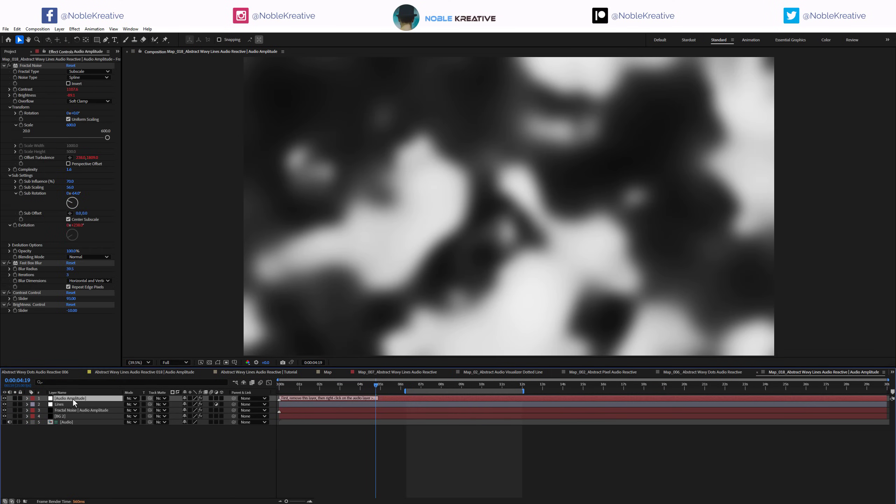
{"action": "key", "text": "u"}
Step: Locate the Convert Audio to Keyframes command for the Audio layer without applying it, and inspect the Fractal Noise | Audio Amplitude layer's effects
{"action": "right_click", "coordinate": [69, 459]}
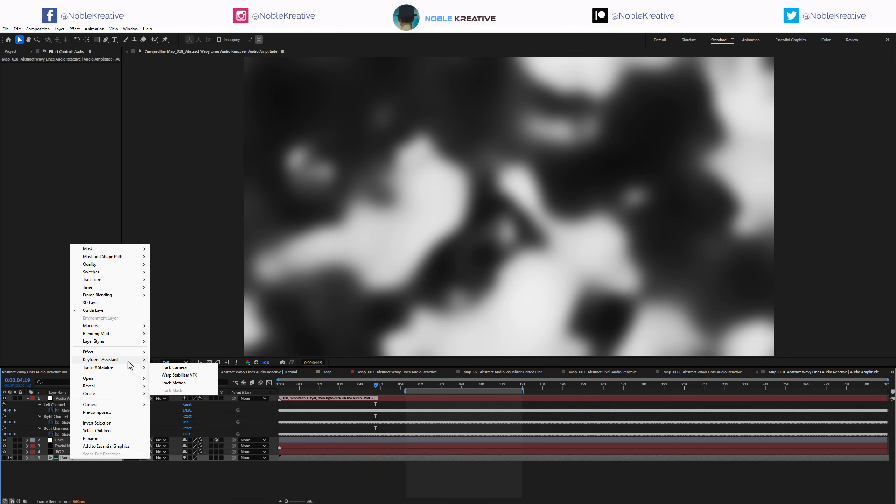
{"action": "mouse_move", "coordinate": [128, 361]}
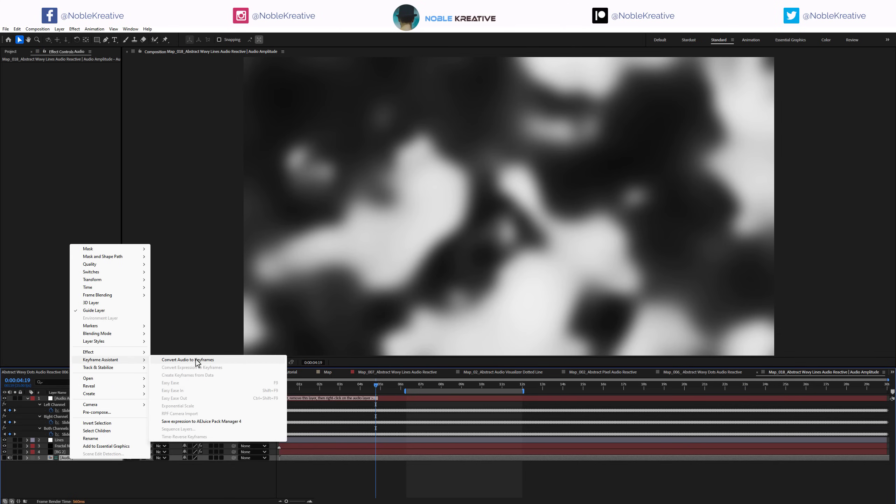
{"action": "left_click", "coordinate": [59, 400]}
{"action": "left_click", "coordinate": [60, 439]}
{"action": "left_click", "coordinate": [64, 447]}
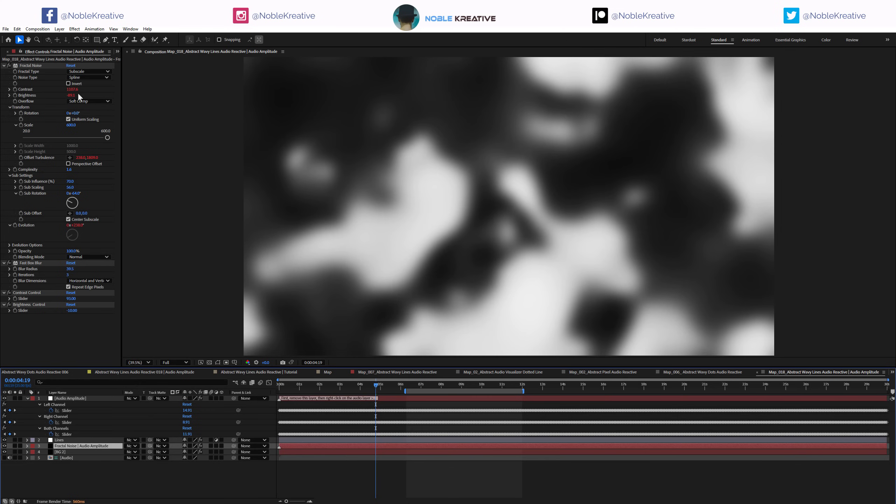
Step: Reveal the Fractal Noise | Audio Amplitude layer's expressions and inspect those driving Contrast and Brightness
{"action": "key", "text": "e"}
{"action": "key", "text": "e"}
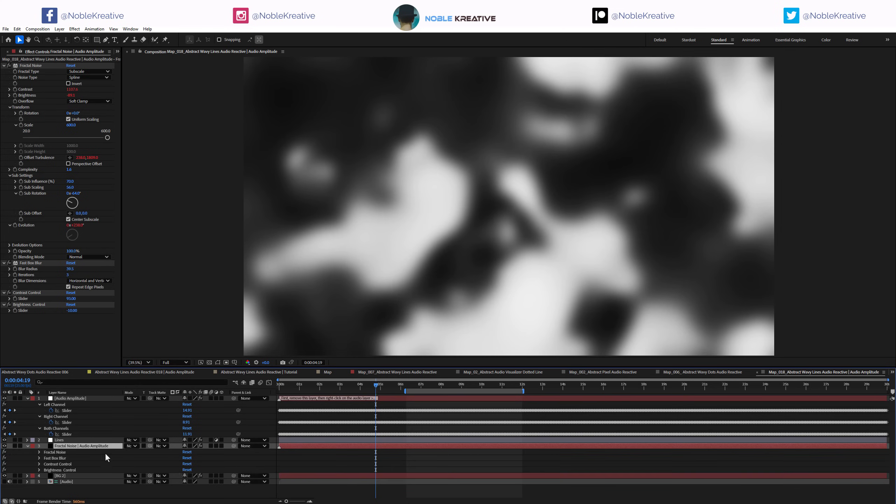
{"action": "scroll", "coordinate": [336, 464], "scroll_direction": "down", "scroll_amount": 1}
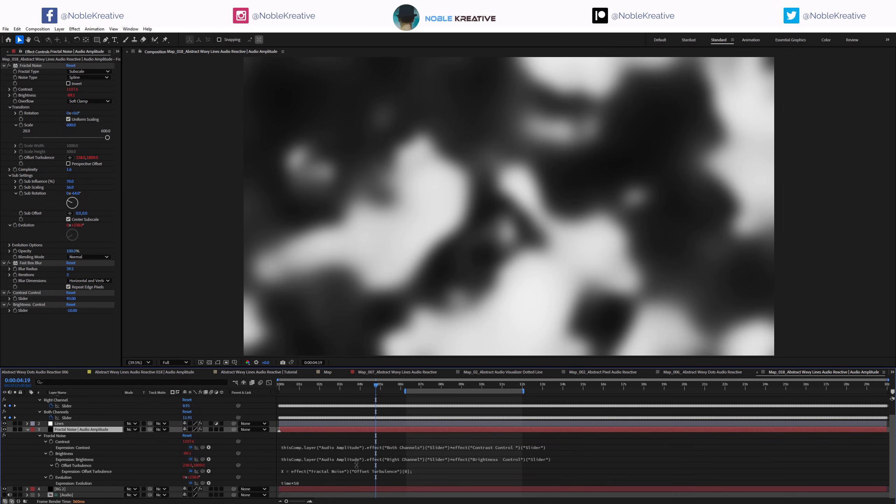
{"action": "left_click", "coordinate": [302, 459]}
Step: Solo the Fractal Noise | Audio Amplitude layer, preview its noise along the timeline up to 0:00:15:12, and collapse its properties
{"action": "left_click", "coordinate": [15, 429]}
{"action": "left_click_drag", "start_coordinate": [420, 386], "coordinate": [501, 377]}
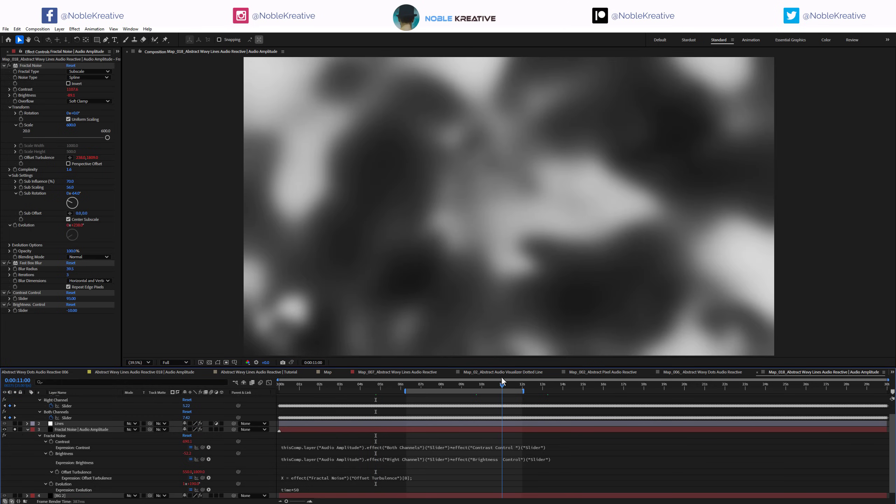
{"action": "mouse_move", "coordinate": [600, 383]}
{"action": "left_mouse_down"}
{"action": "mouse_move", "coordinate": [641, 381]}
{"action": "mouse_move", "coordinate": [338, 383]}
{"action": "mouse_move", "coordinate": [593, 385]}
{"action": "left_mouse_up"}
{"action": "scroll", "coordinate": [23, 434], "scroll_direction": "up", "scroll_amount": 2}
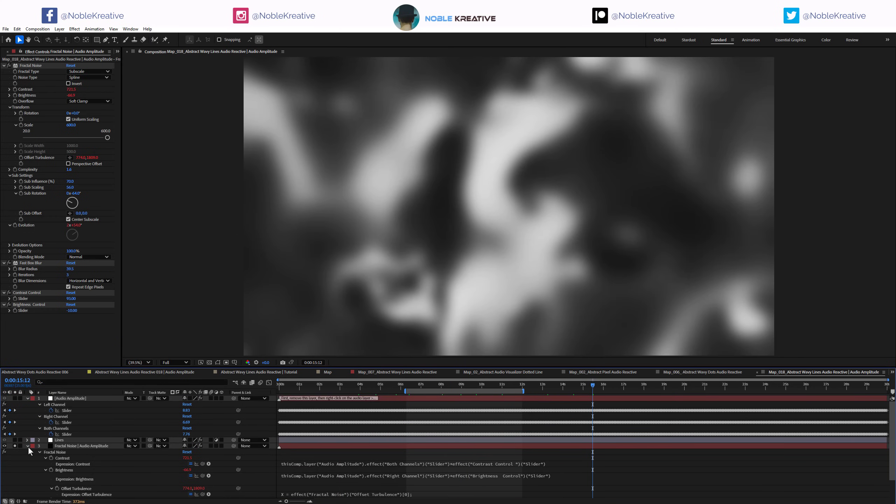
{"action": "left_click", "coordinate": [28, 447]}
Step: Return from the map to the Abstract Wavy Lines Audio Reactive 018 | Audio Amplitude composition
{"action": "key", "text": "Tab"}
{"action": "key", "text": "Left"}
{"action": "key", "text": "Return"}
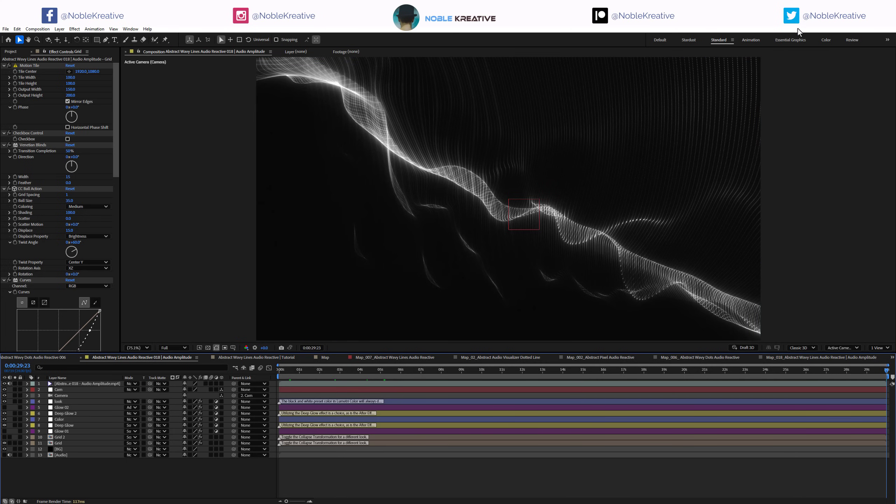
Step: Switch to the Essential Graphics workspace, load the composition's template controls, and expand the Audio Spectrum and Lines groups
{"action": "left_click", "coordinate": [791, 40]}
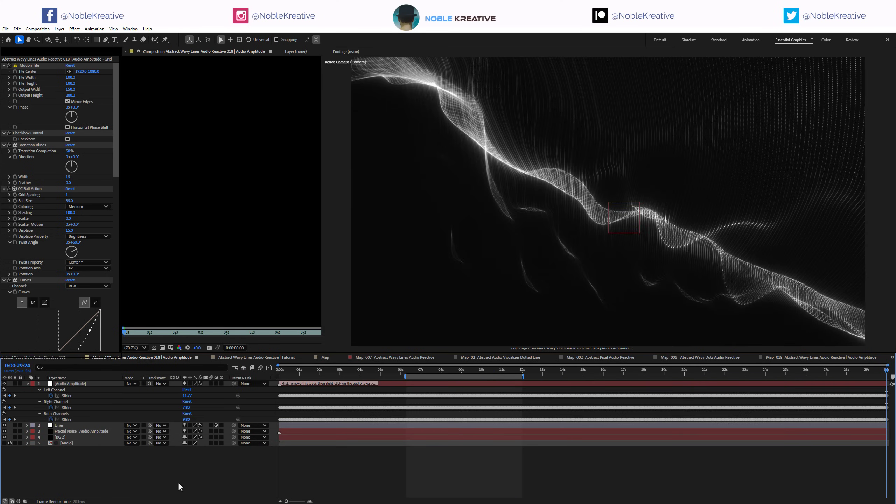
{"action": "right_click", "coordinate": [179, 483]}
{"action": "left_click", "coordinate": [216, 460]}
{"action": "left_click", "coordinate": [129, 115]}
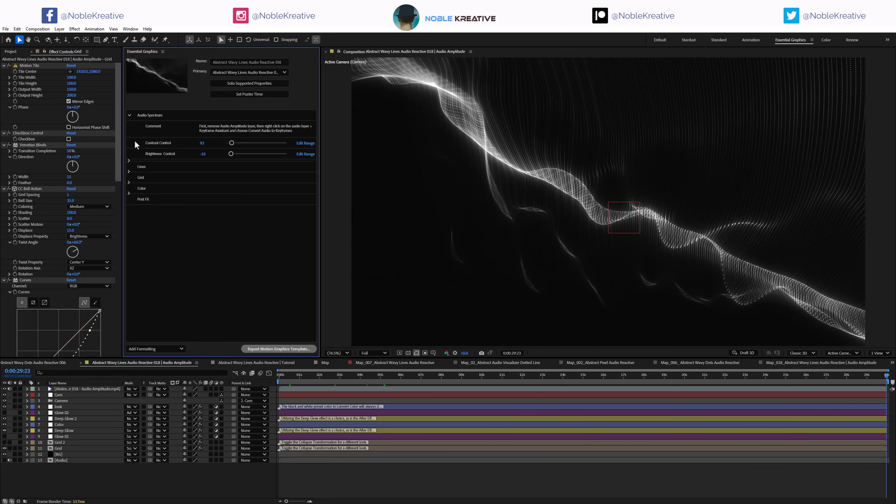
{"action": "left_click", "coordinate": [129, 168]}
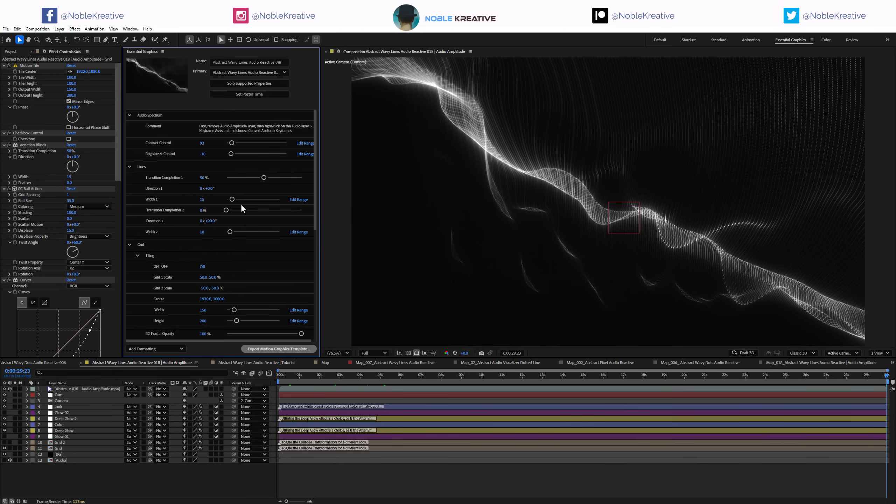
Step: Hide the pre-rendered Audio Amplitude video layer and set the Lines group's Transition Completion 1 to 63%
{"action": "scroll", "coordinate": [183, 191], "scroll_direction": "down", "scroll_amount": 1}
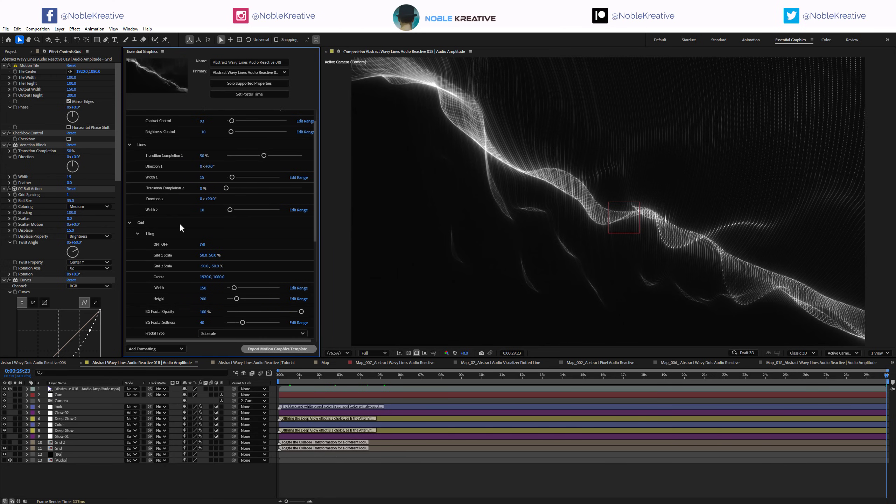
{"action": "left_click", "coordinate": [4, 389]}
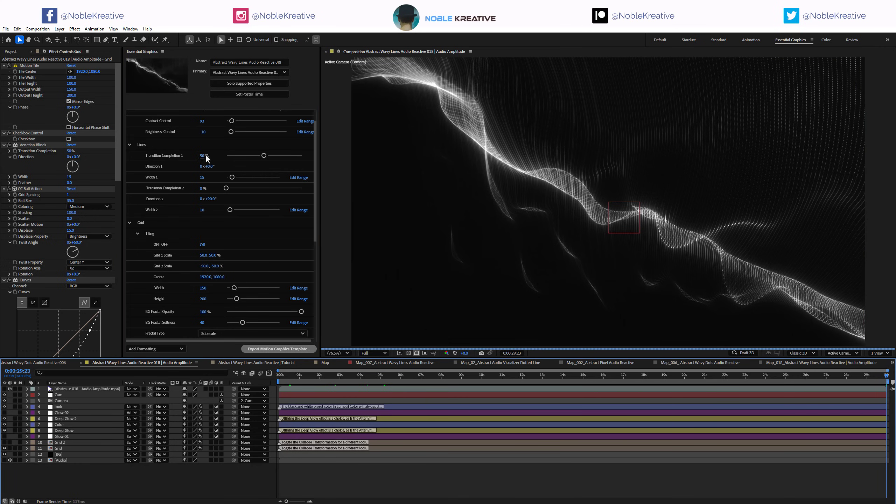
{"action": "left_click", "coordinate": [256, 155]}
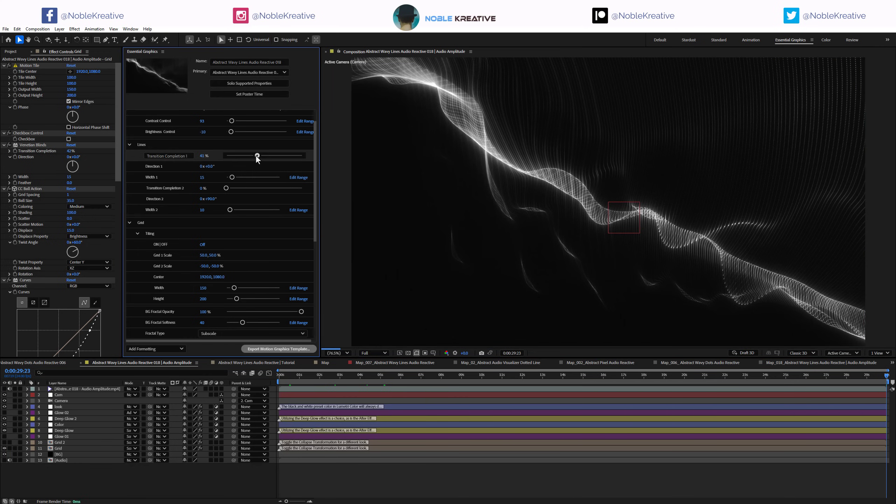
{"action": "left_click", "coordinate": [272, 156]}
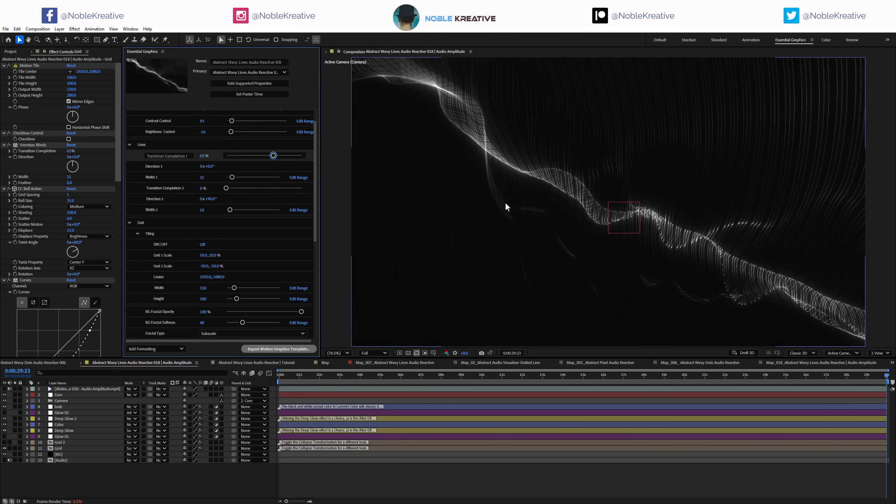
Step: Try BG Fractal Opacity at 60%, restore it to 100%, and set the grid's Random Seed to 576
{"action": "scroll", "coordinate": [188, 244], "scroll_direction": "down", "scroll_amount": 4}
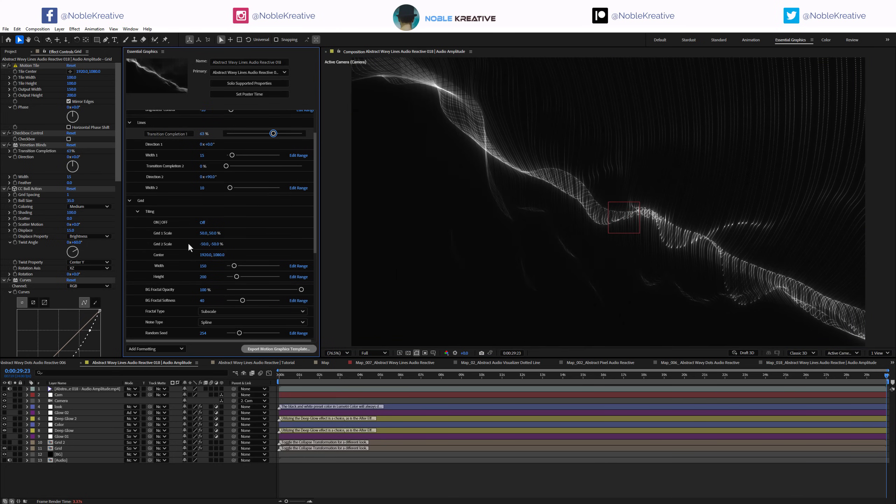
{"action": "left_click_drag", "start_coordinate": [299, 244], "coordinate": [272, 246]}
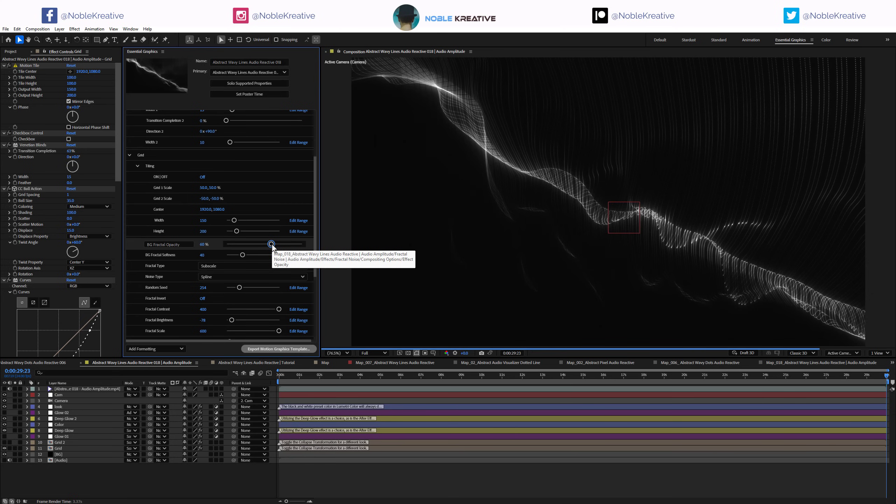
{"action": "left_click_drag", "start_coordinate": [272, 244], "coordinate": [303, 243]}
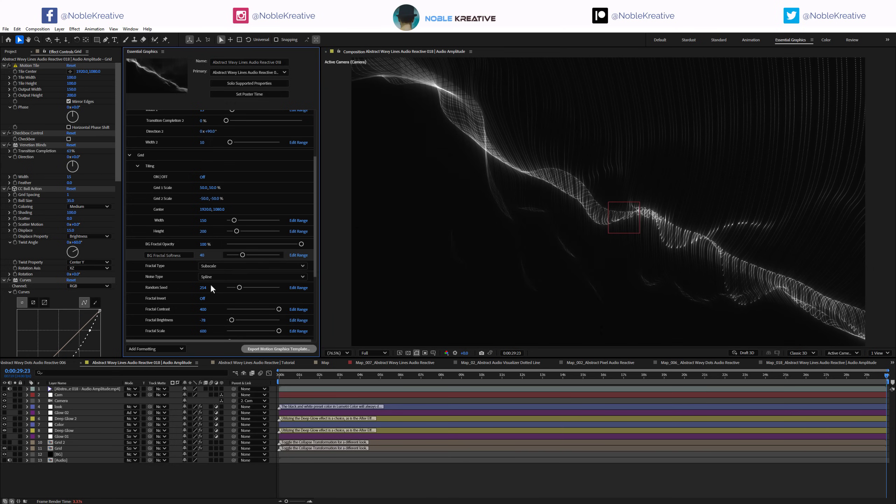
{"action": "left_click_drag", "start_coordinate": [244, 288], "coordinate": [257, 288]}
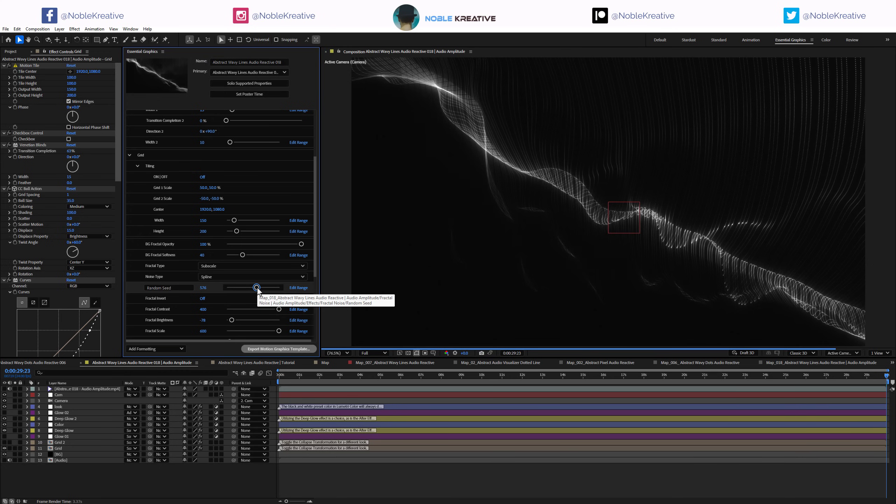
Step: Set the grid's Twist Angle to 90° in the Twist & Rotation controls
{"action": "scroll", "coordinate": [242, 305], "scroll_direction": "down", "scroll_amount": 5}
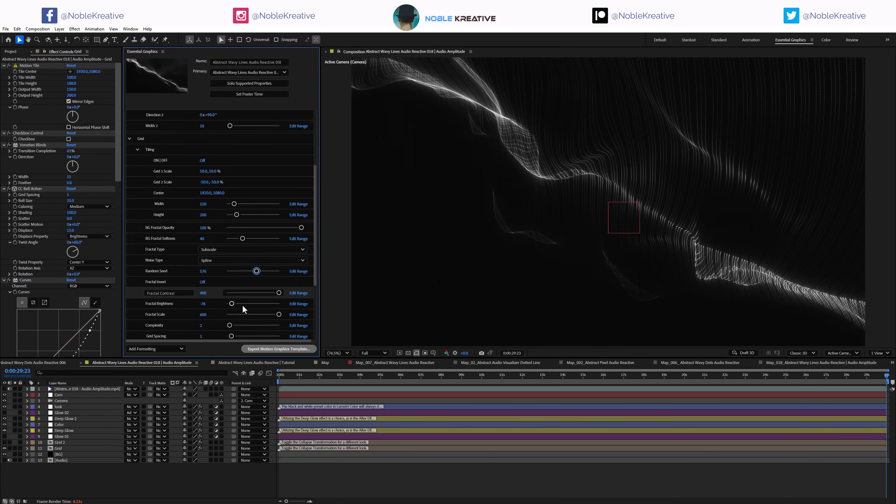
{"action": "scroll", "coordinate": [168, 278], "scroll_direction": "down", "scroll_amount": 3}
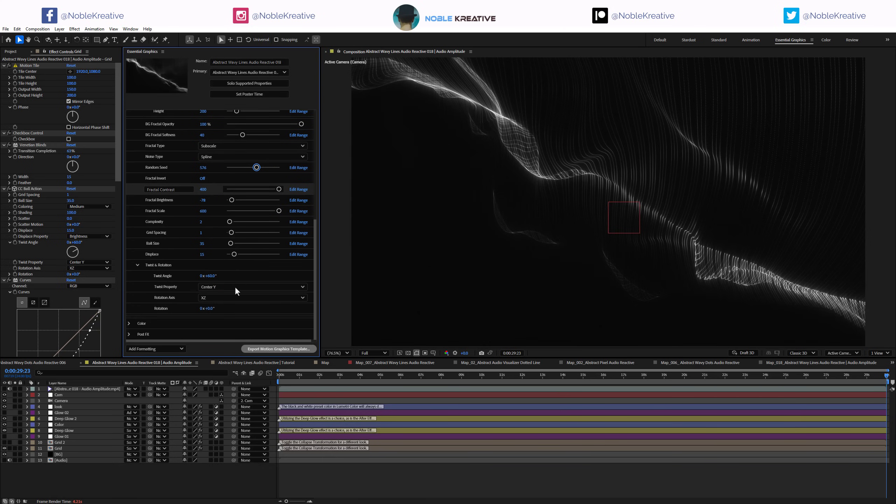
{"action": "left_click", "coordinate": [210, 276]}
{"action": "key", "text": "Return"}
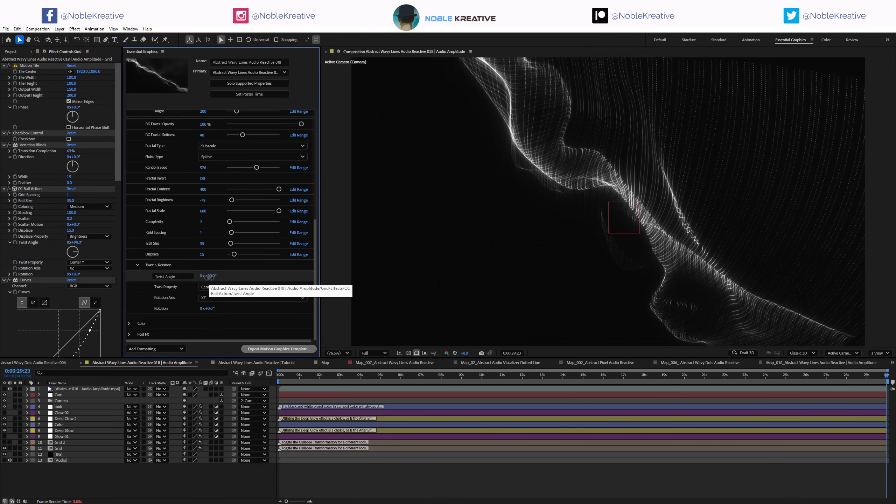
Step: Review the Grid group's remaining template controls and play a preview of the composition
{"action": "scroll", "coordinate": [167, 240], "scroll_direction": "up", "scroll_amount": 5}
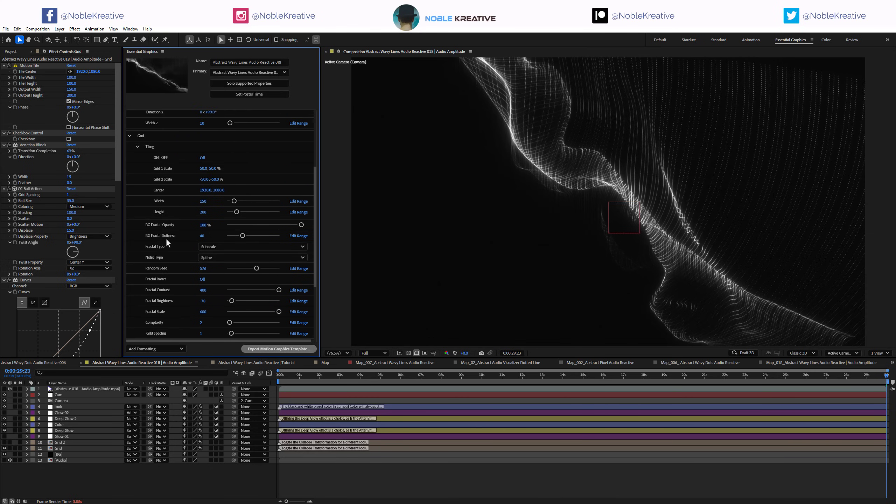
{"action": "scroll", "coordinate": [166, 238], "scroll_direction": "down", "scroll_amount": 4}
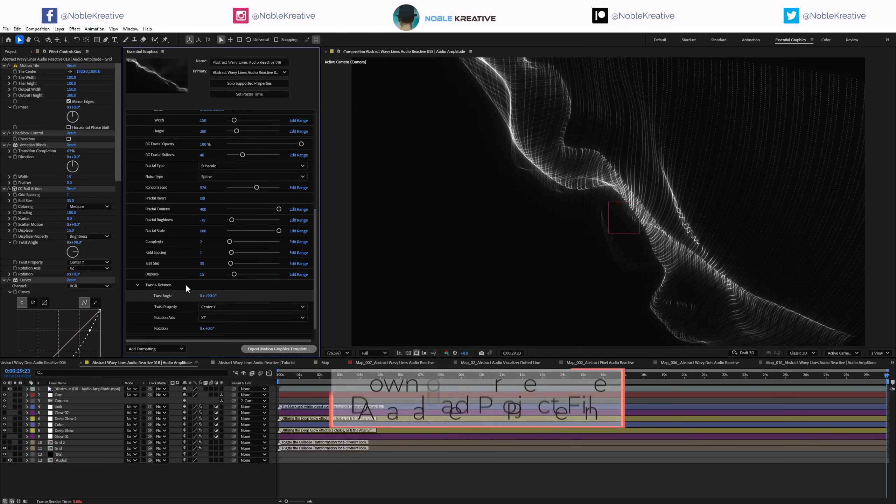
{"action": "scroll", "coordinate": [185, 285], "scroll_direction": "down", "scroll_amount": 1}
{"action": "key", "text": "space"}
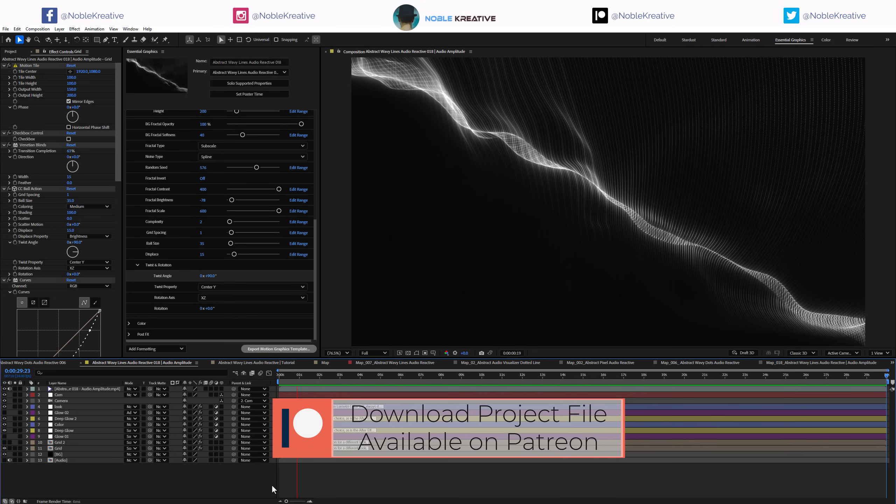